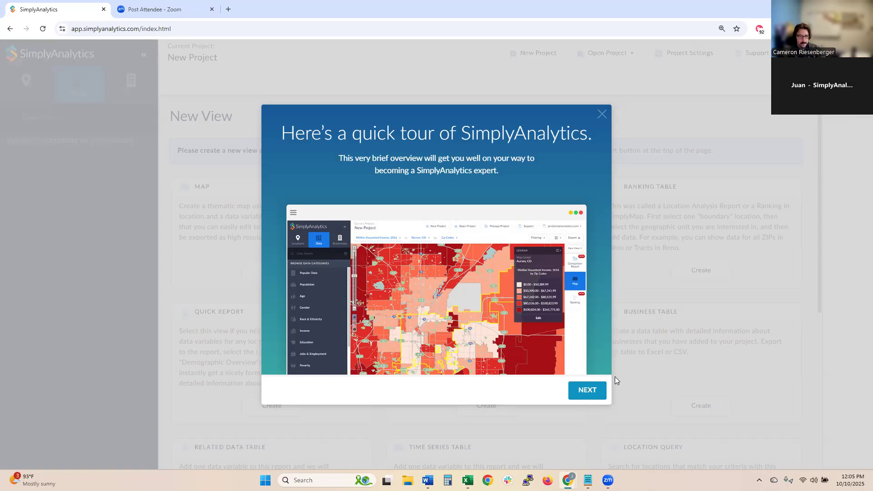
- Skip past the quick tour so the New Project location search appears
click(588, 390)
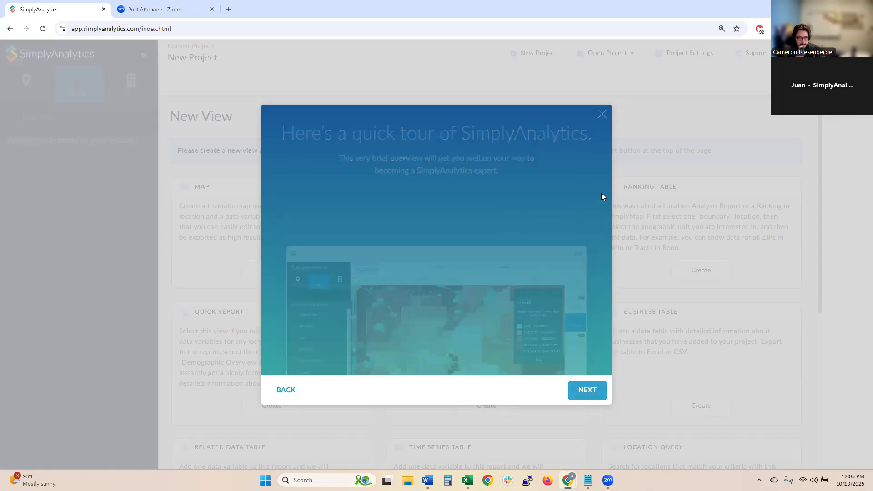
click(602, 115)
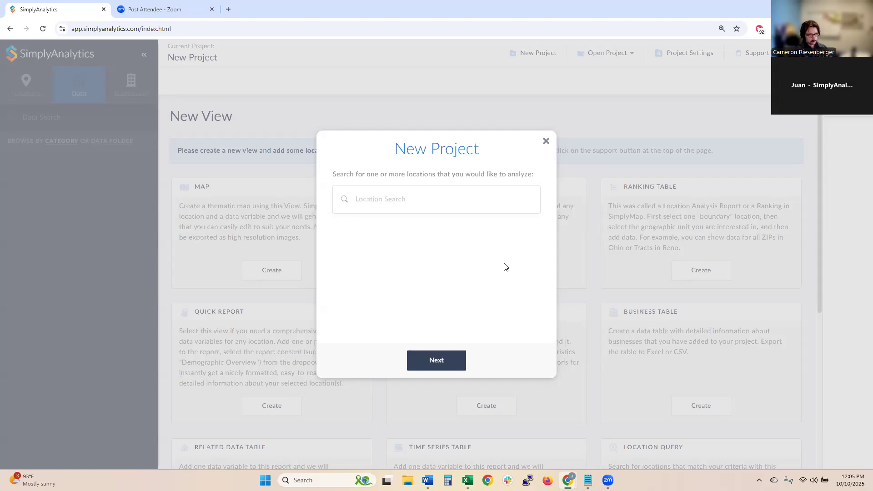
- Search 'St. Louis' to add St. Louis County, MO, then add ZIP 85745 in Tucson, AZ
click(440, 198)
text(St)
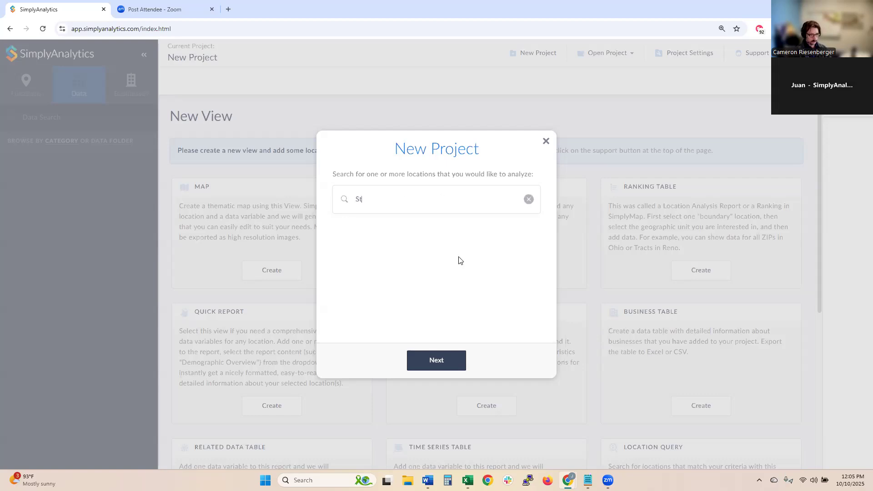
text(. Louis)
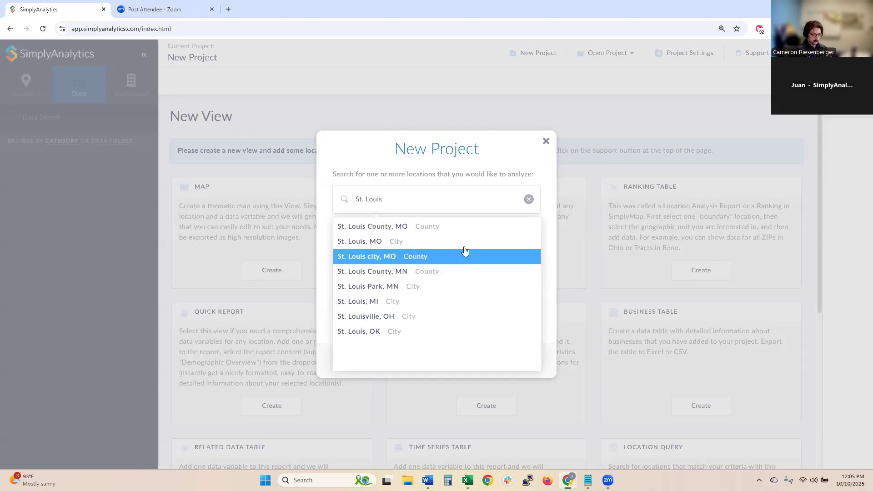
click(455, 234)
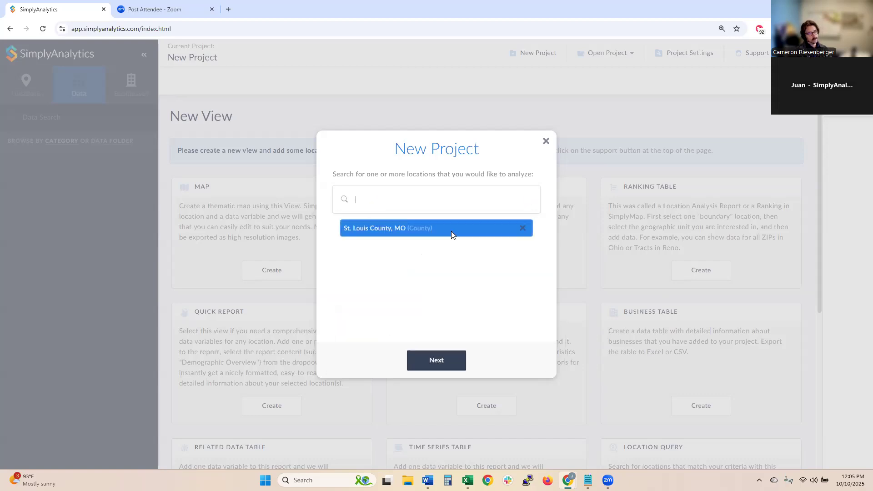
text(85745)
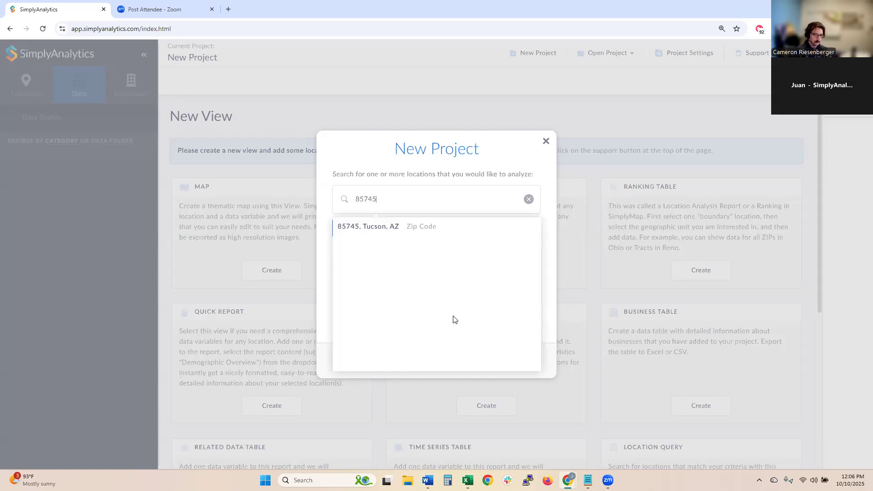
click(427, 231)
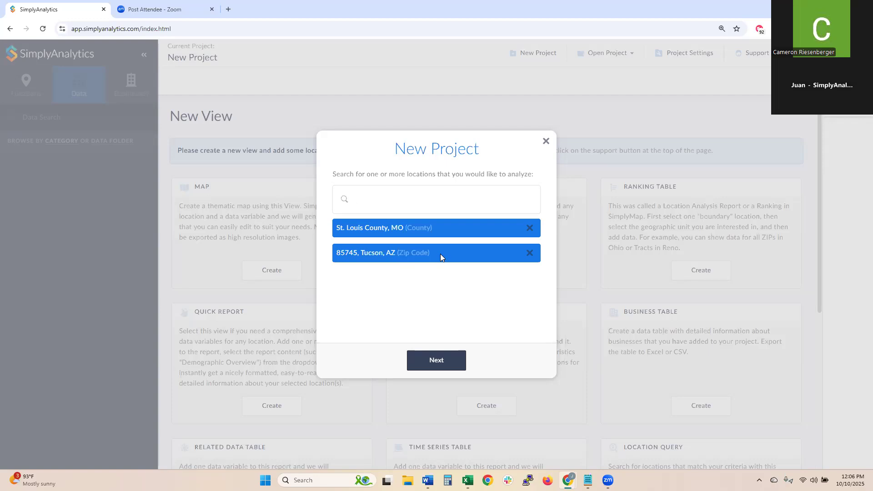
- Create the project seeded with Median Household Income and % Veteran Status | Veteran, dropping Educational Attainment
click(445, 358)
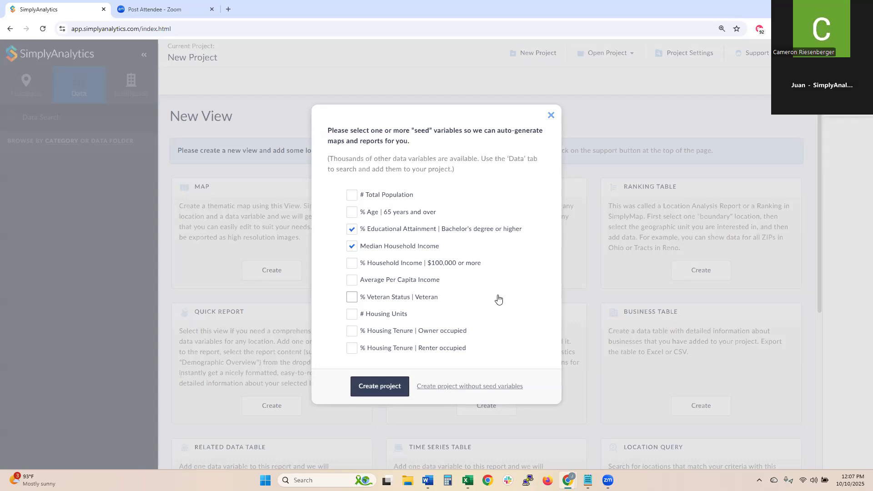
click(387, 229)
click(378, 298)
click(384, 396)
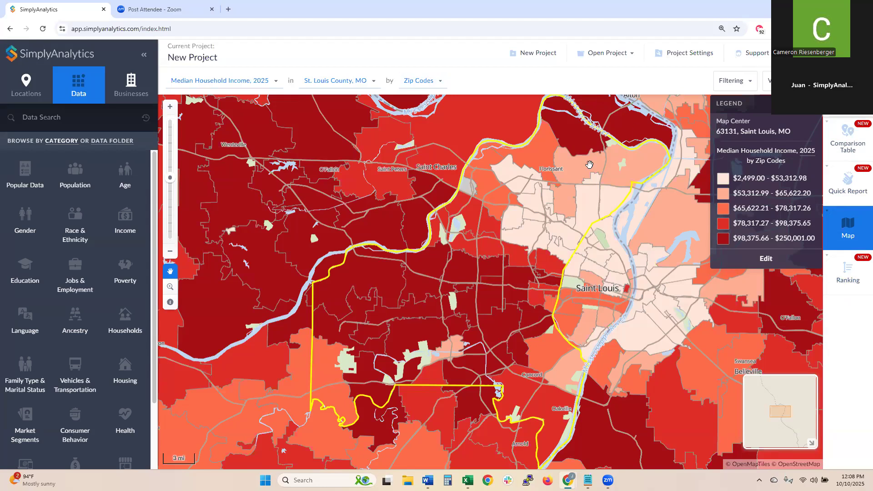
- Pan the ZIP-code Median Household Income, 2025 map to recentre St. Louis County
drag(518, 221, 511, 220)
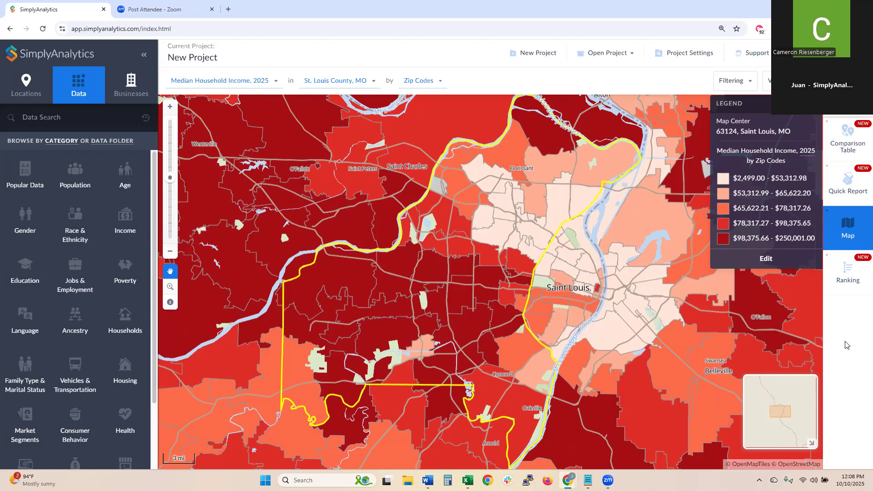
drag(548, 283, 509, 300)
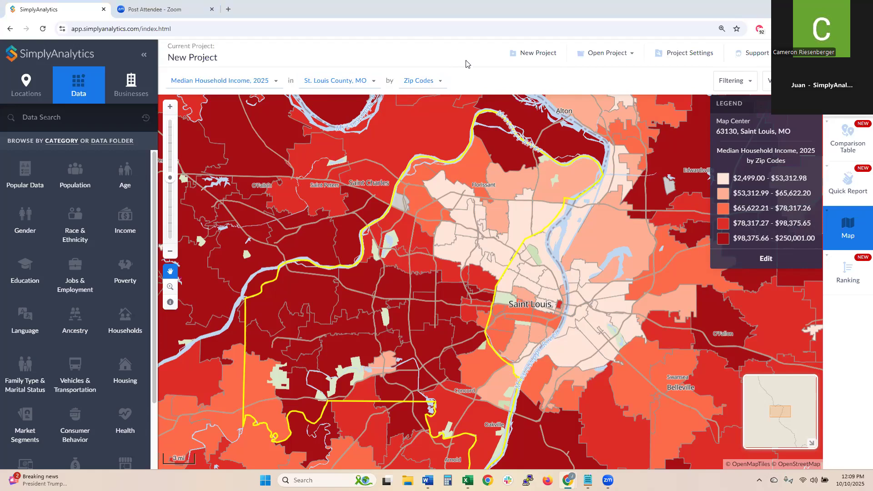
- Change the income map's geography from ZIP codes to Census Tracts, then to Block Groups
click(438, 81)
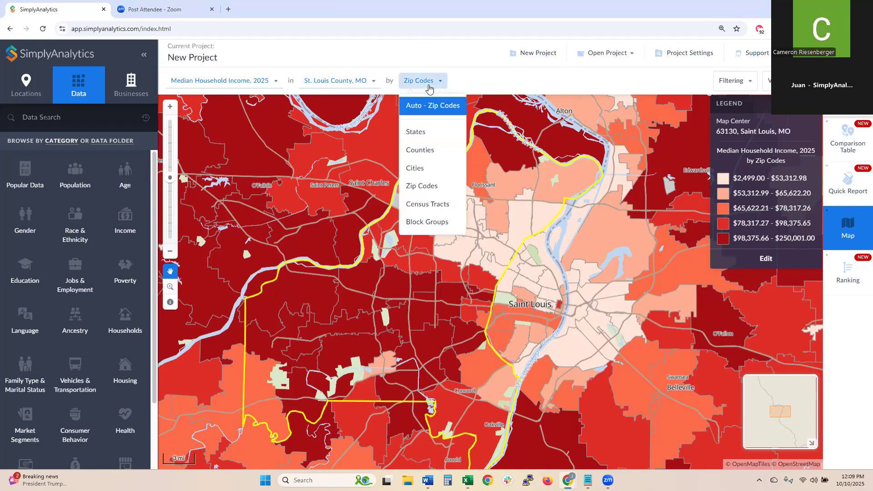
click(443, 204)
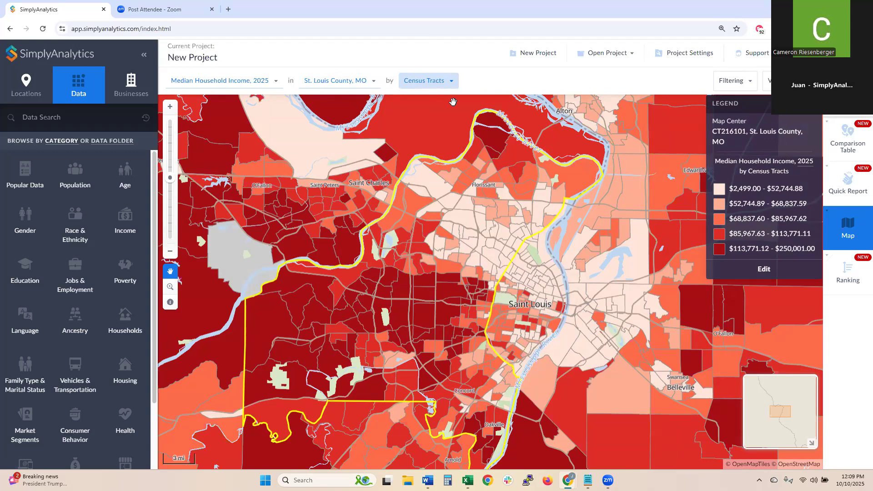
click(452, 81)
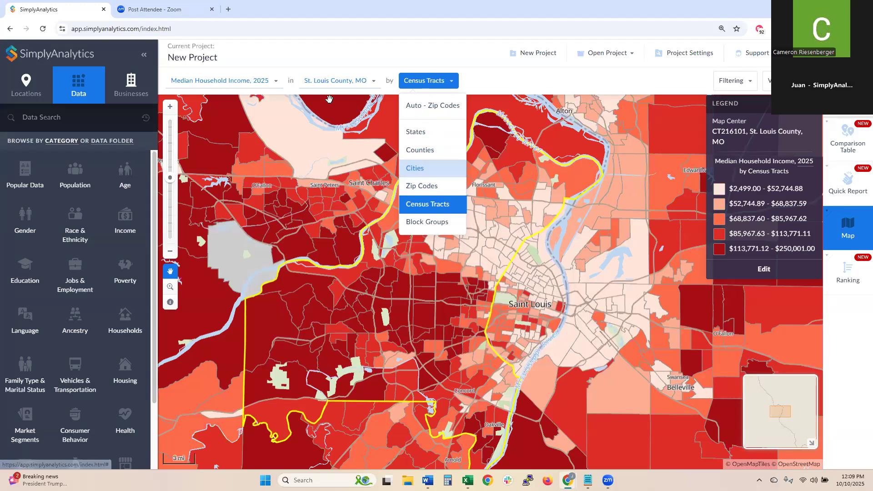
click(432, 187)
click(431, 82)
click(430, 205)
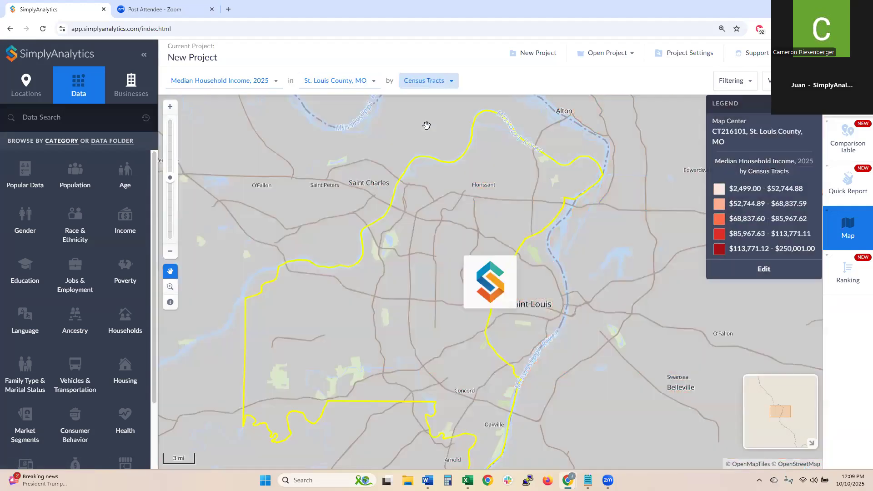
click(439, 81)
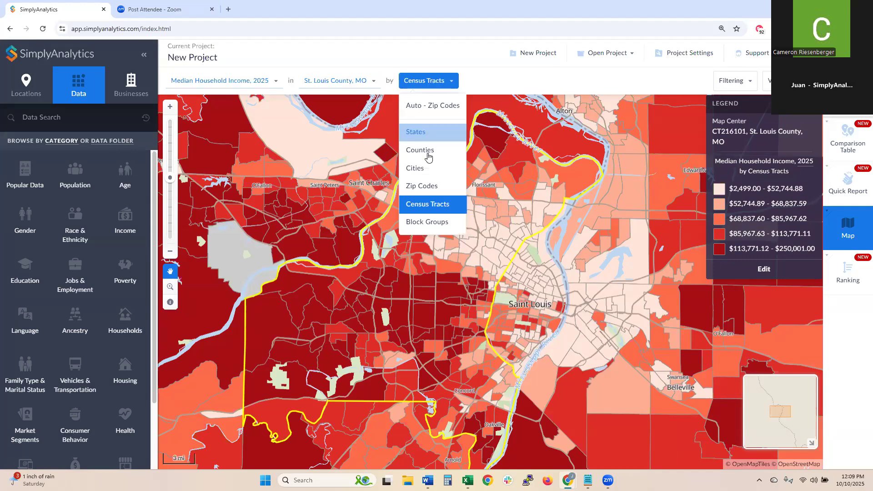
click(432, 227)
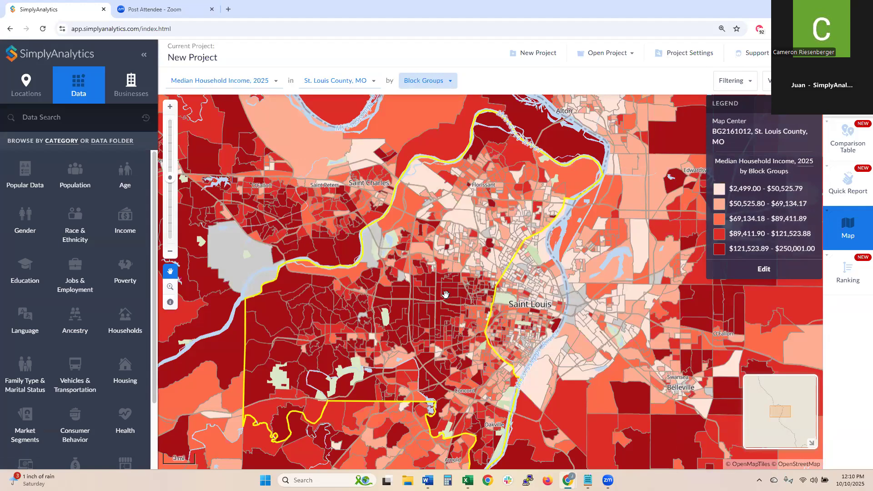
click(170, 110)
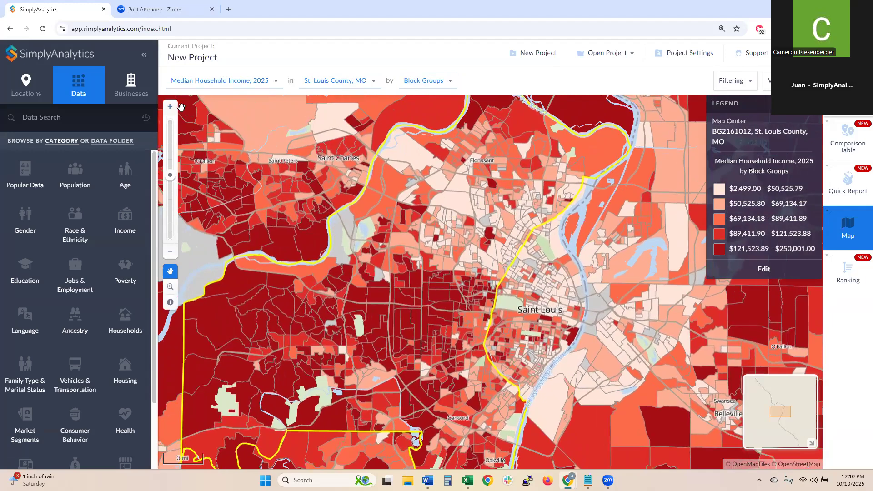
click(171, 108)
click(170, 107)
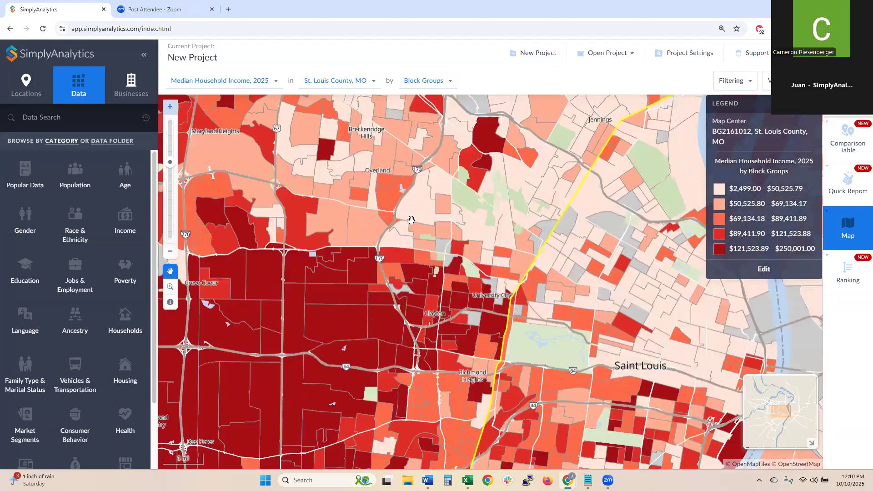
click(171, 108)
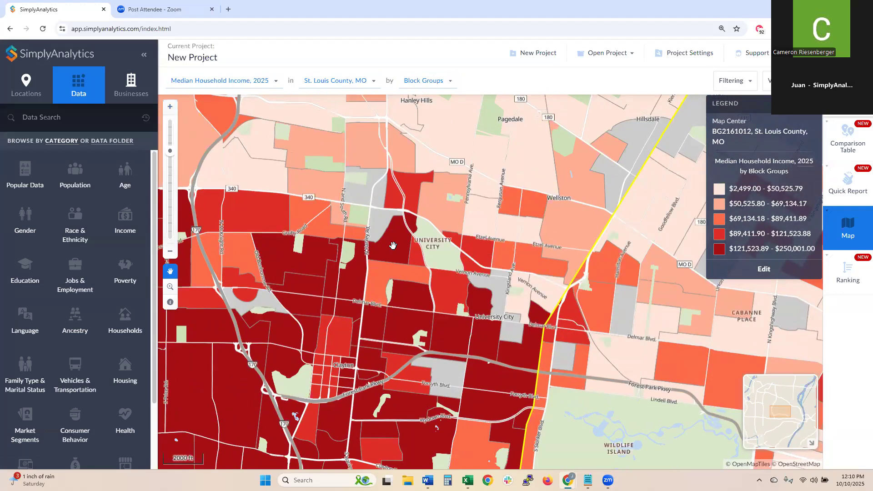
click(170, 107)
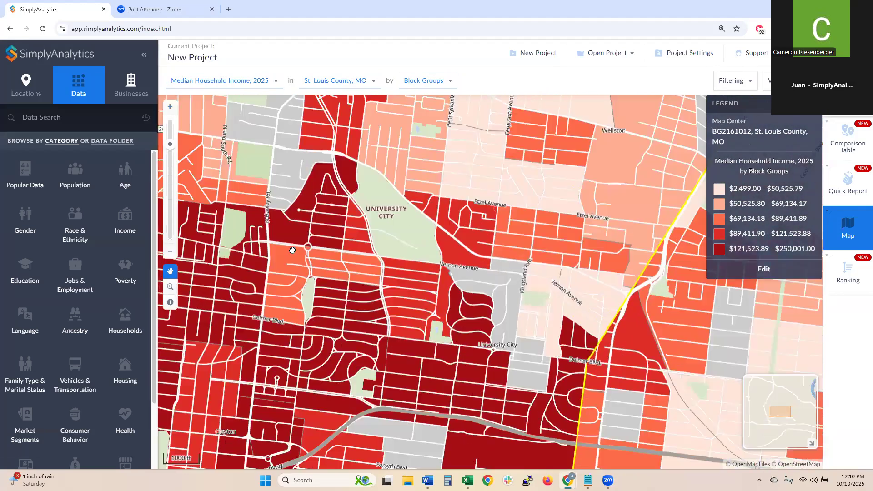
drag(341, 207, 214, 310)
click(170, 107)
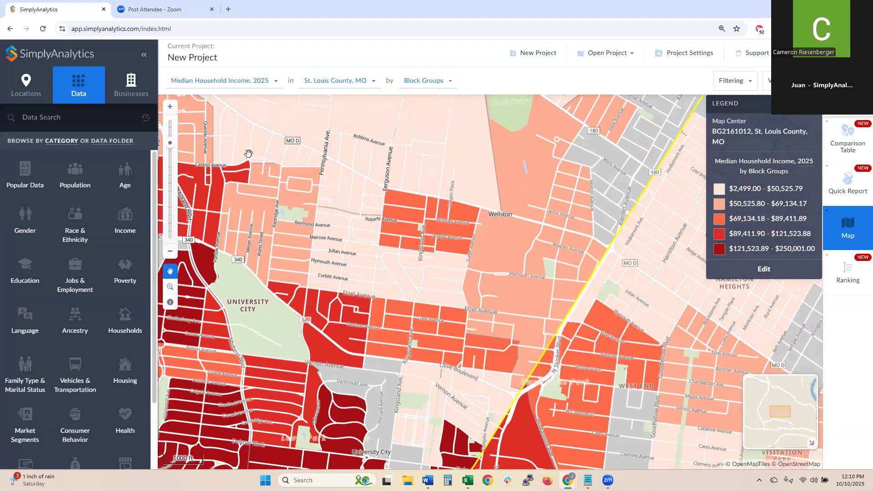
drag(396, 224, 466, 347)
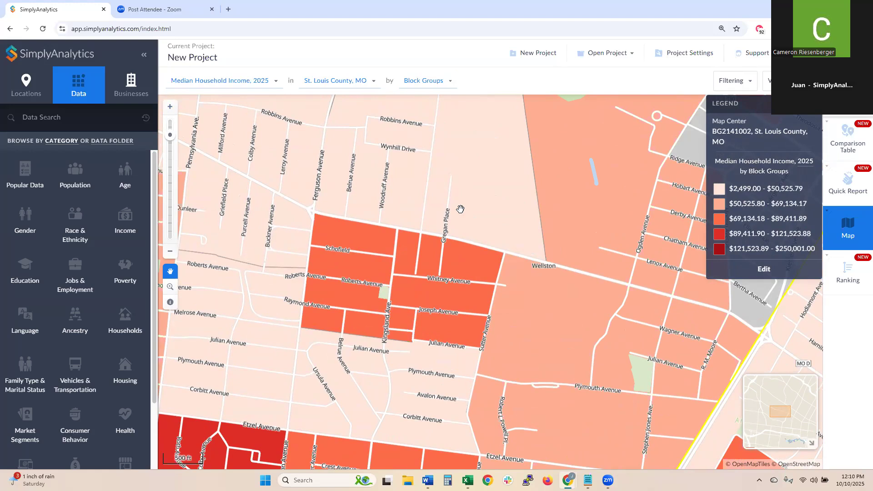
scroll(305, 207, up, 2)
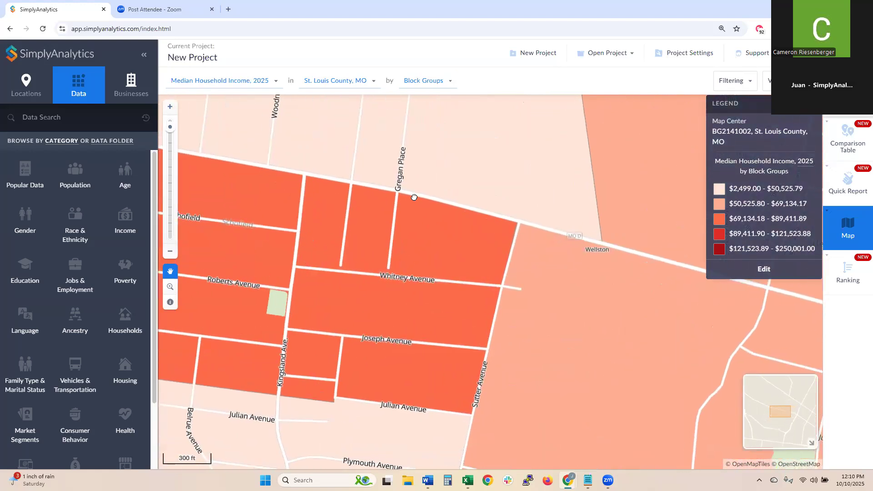
drag(378, 200, 398, 199)
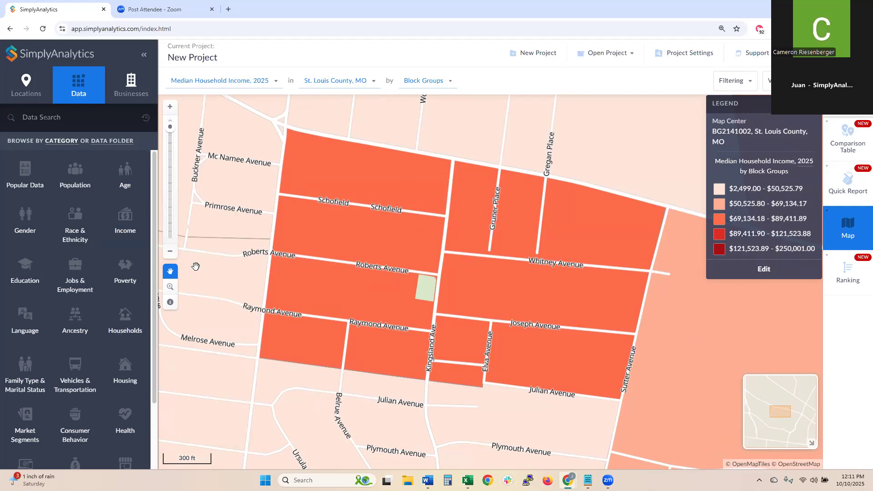
click(173, 252)
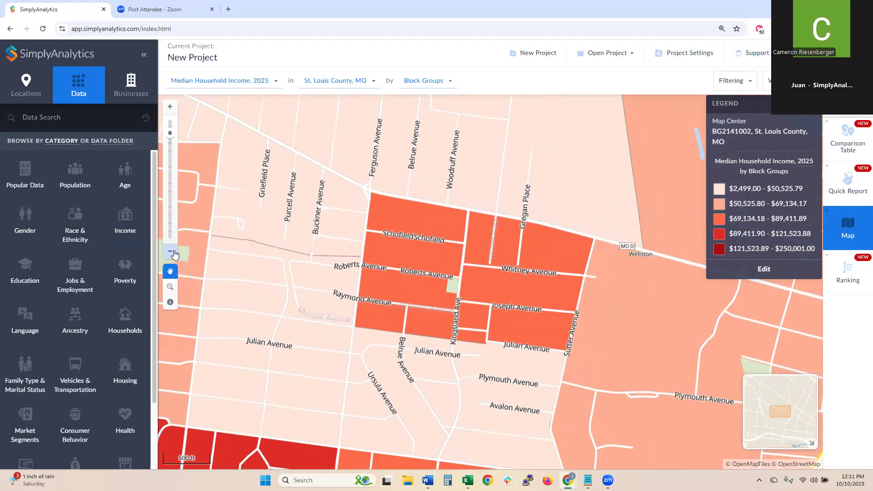
click(175, 253)
click(174, 253)
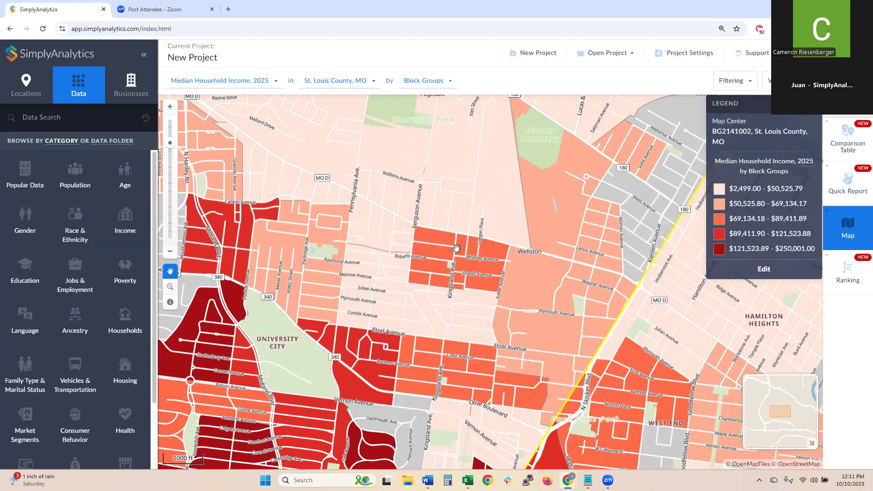
scroll(456, 248, up, 1)
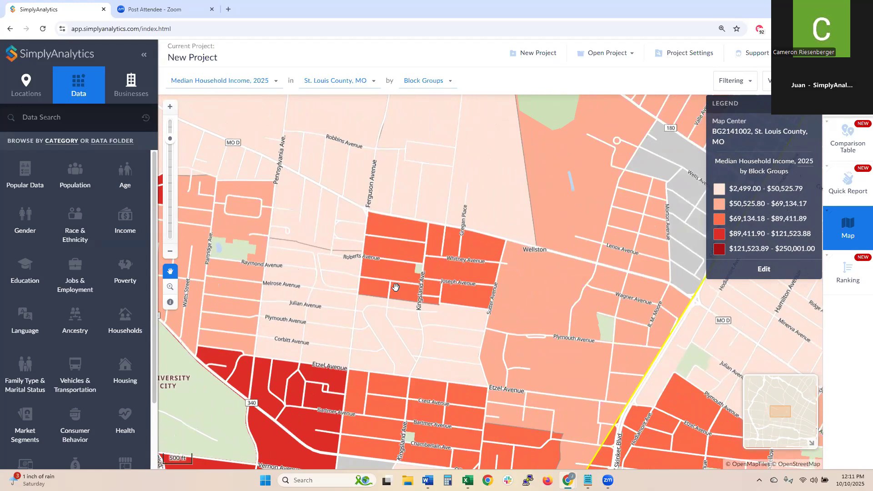
scroll(462, 277, up, 1)
scroll(443, 292, up, 2)
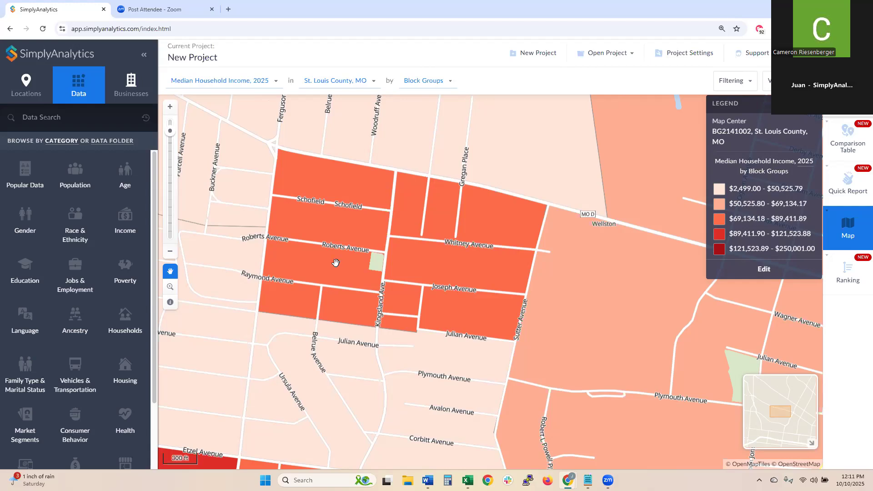
- Inspect block group BG2141002 with the info tool and highlight its name and $69,154.73 income
click(170, 304)
click(420, 233)
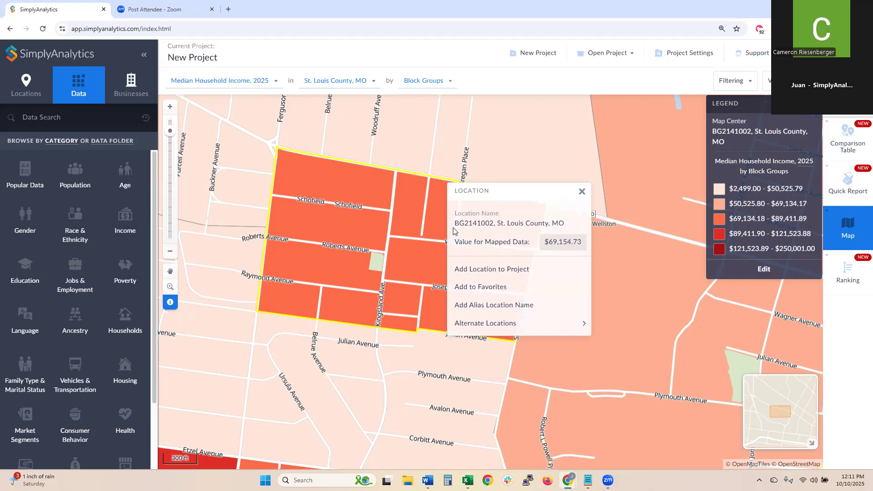
drag(457, 223, 555, 226)
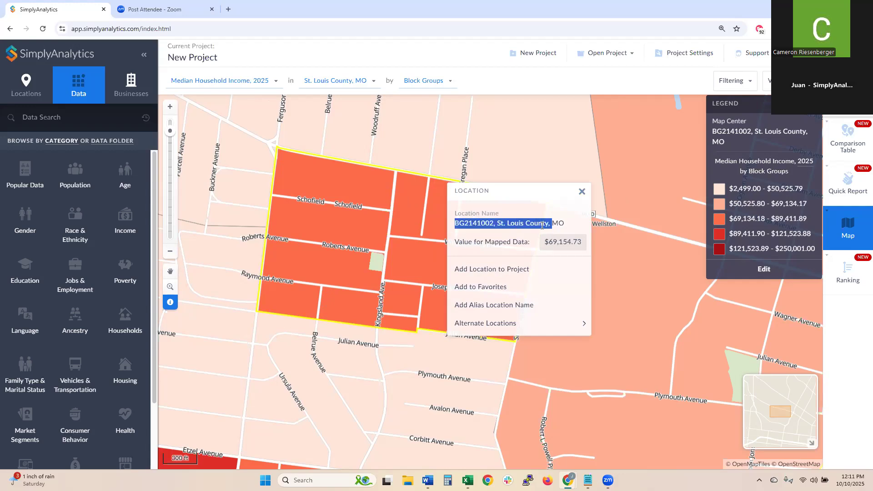
click(542, 225)
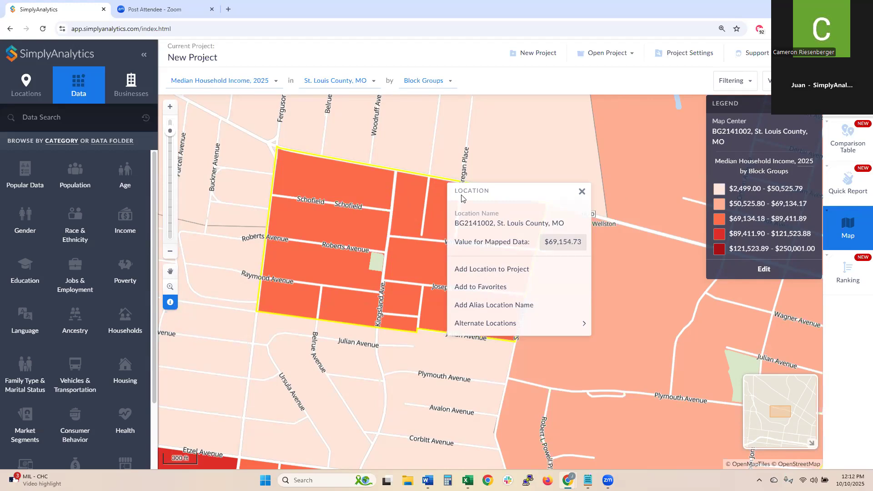
drag(455, 224, 566, 233)
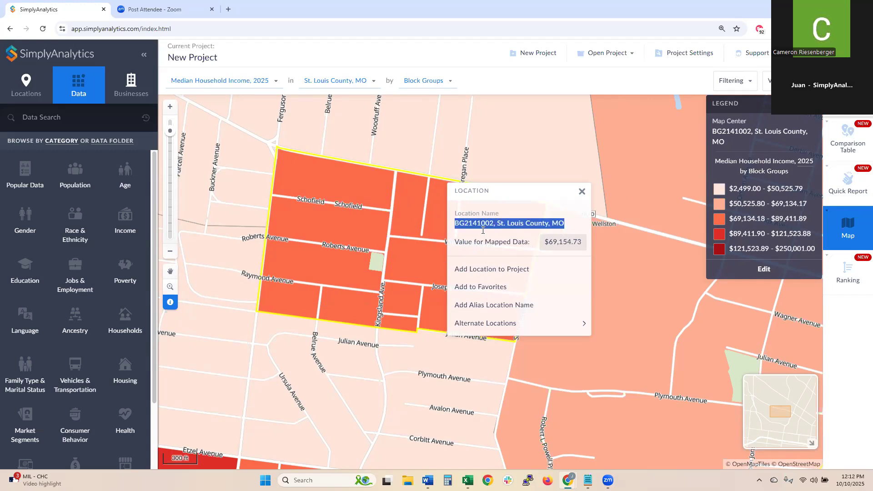
drag(543, 242, 586, 248)
click(334, 192)
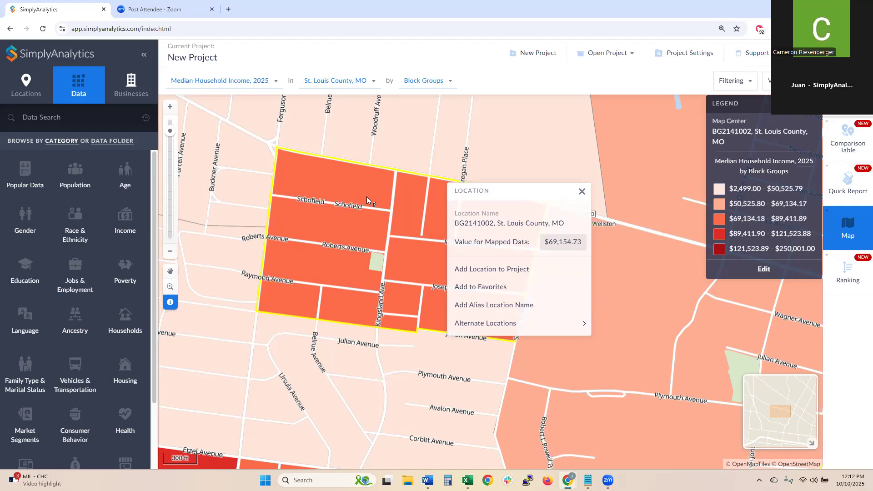
drag(545, 242, 586, 249)
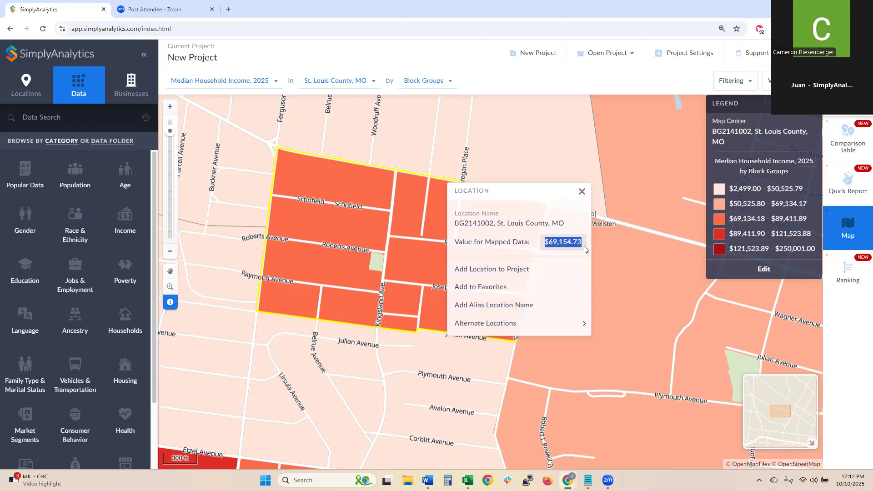
click(543, 243)
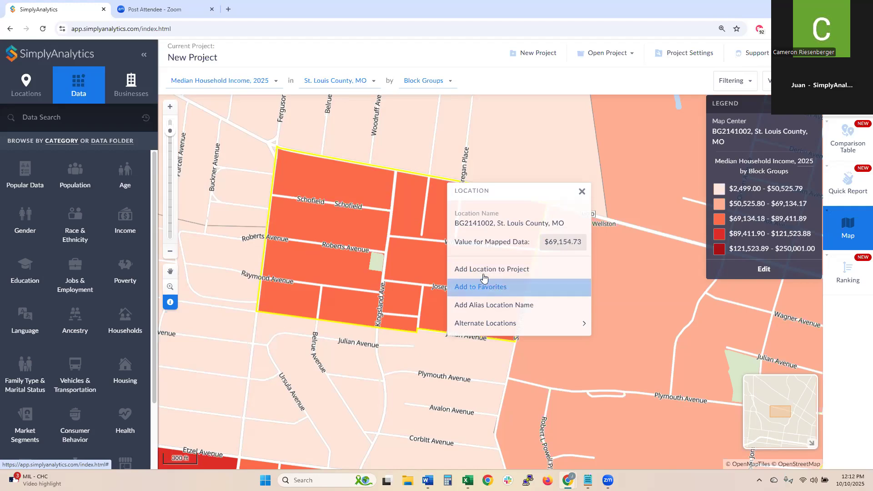
drag(455, 227, 503, 226)
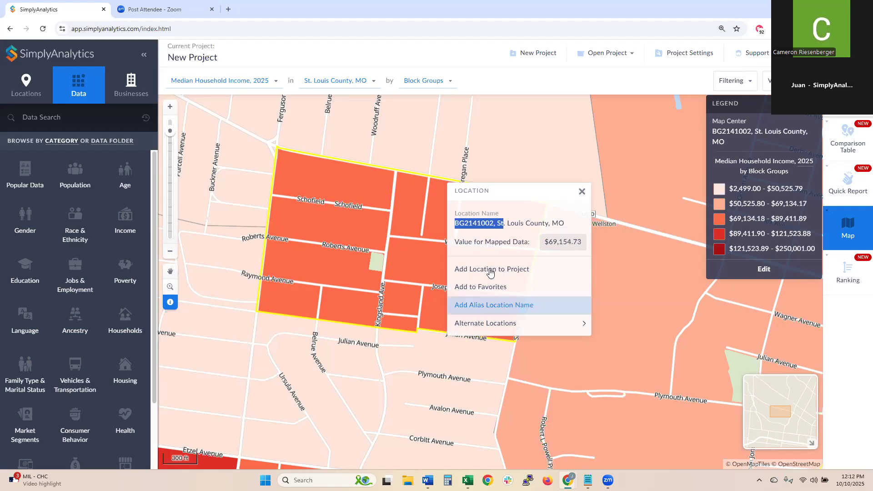
- Close the BG2141002 details and zoom the map out several levels with the hand tool
click(495, 291)
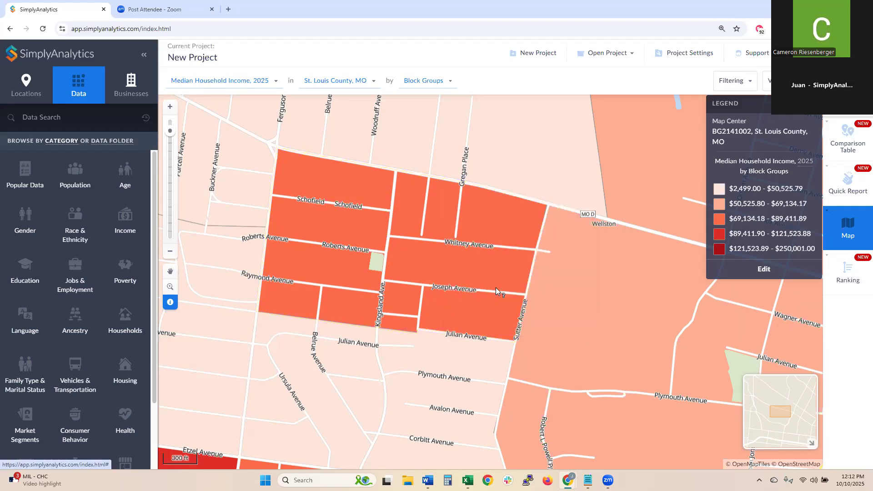
click(171, 271)
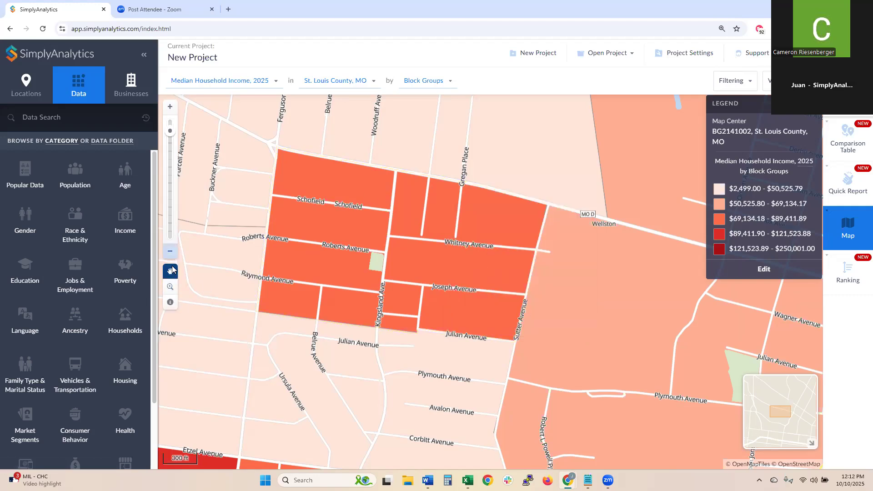
click(170, 252)
click(170, 253)
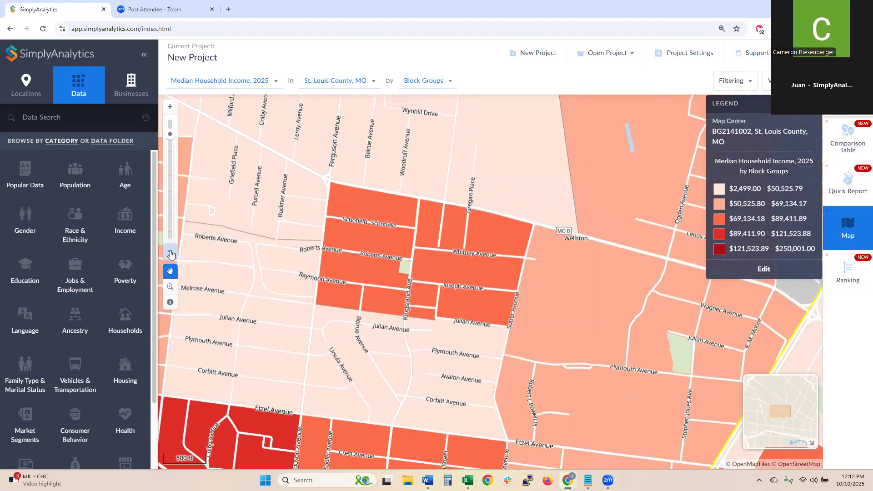
click(170, 253)
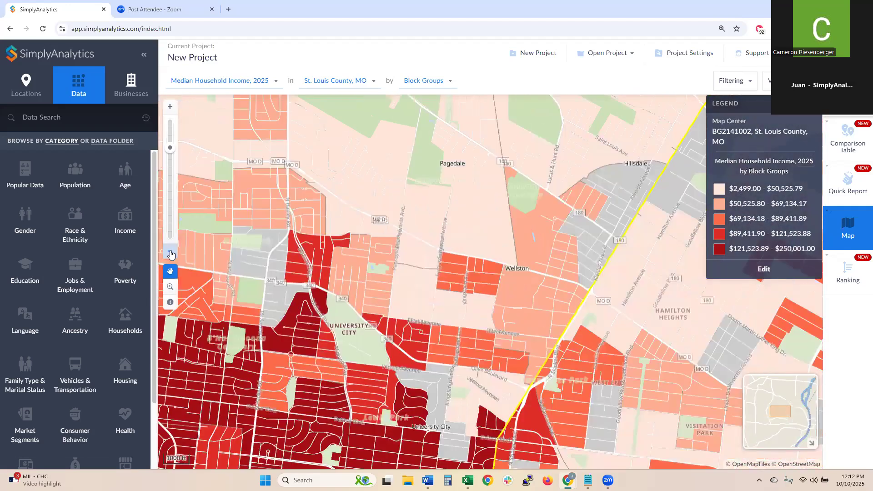
scroll(454, 203, down, 2)
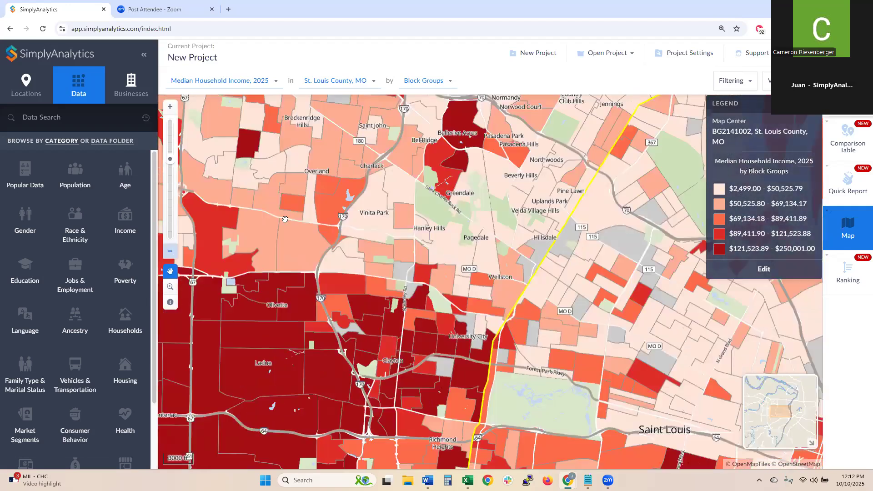
click(170, 251)
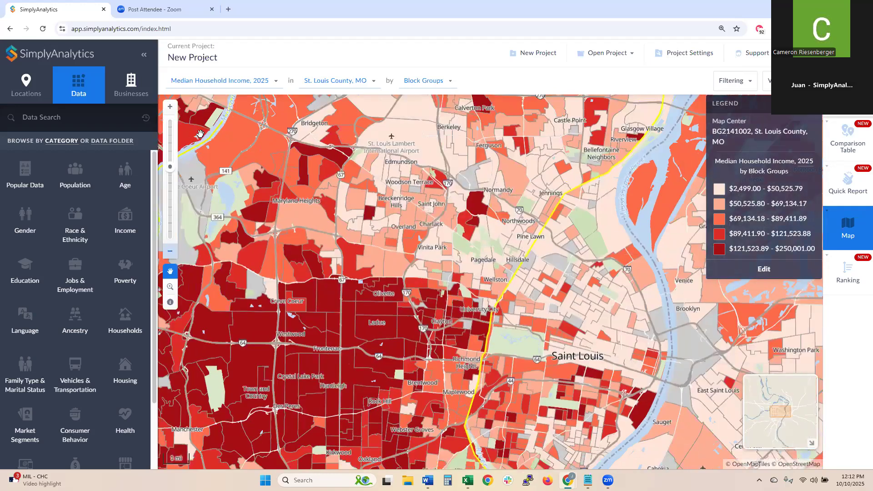
- Recentre on the St. Louis area and scroll out until the map shows Census Tracts
scroll(410, 244, down, 1)
drag(355, 260, 437, 307)
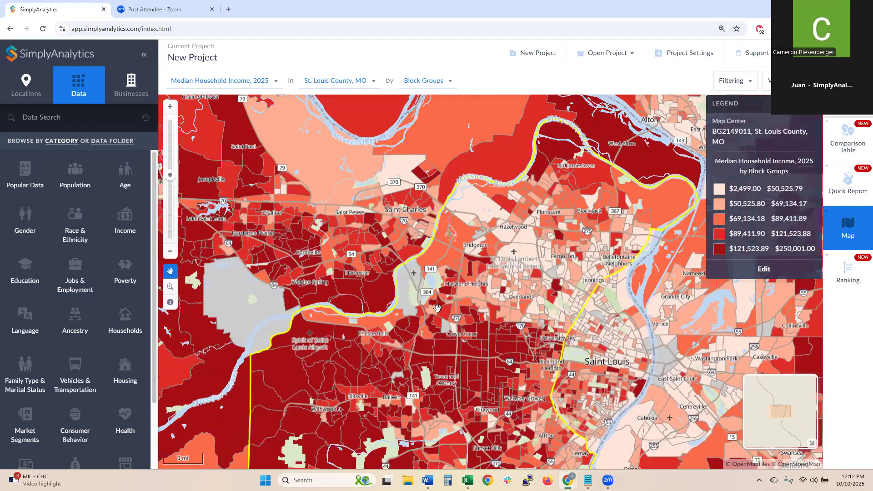
scroll(438, 308, down, 1)
scroll(438, 308, down, 1)
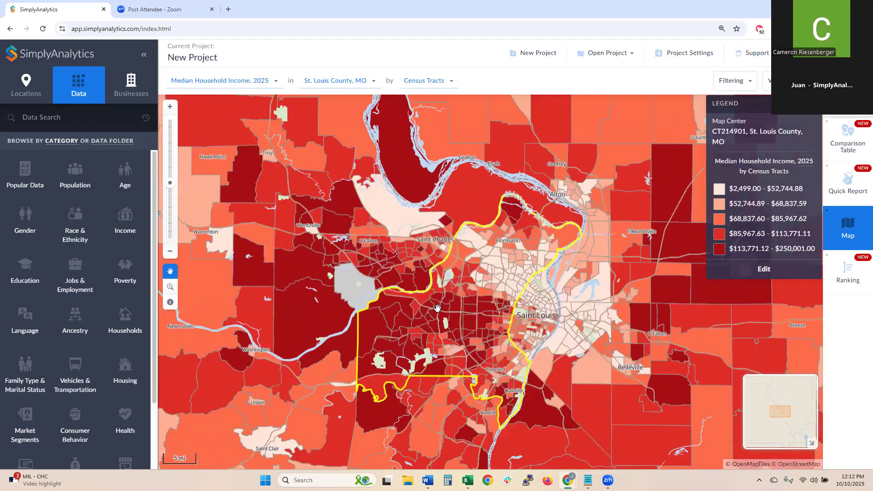
scroll(438, 308, up, 1)
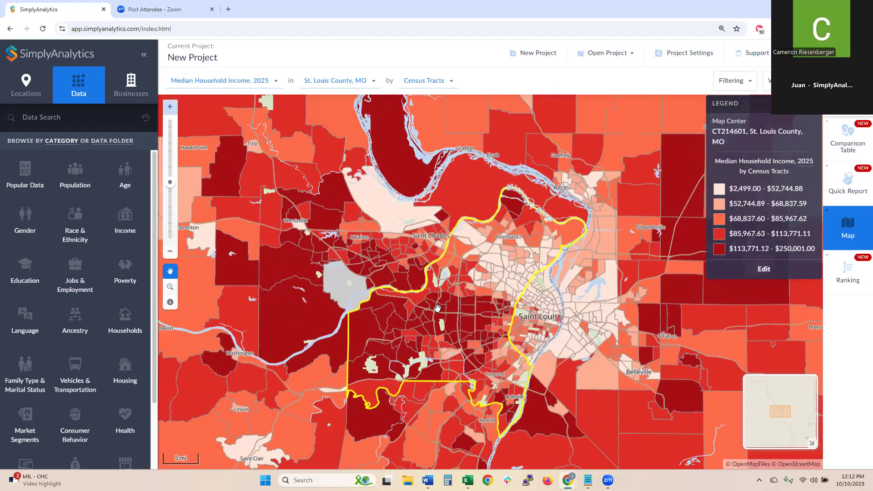
scroll(437, 308, up, 1)
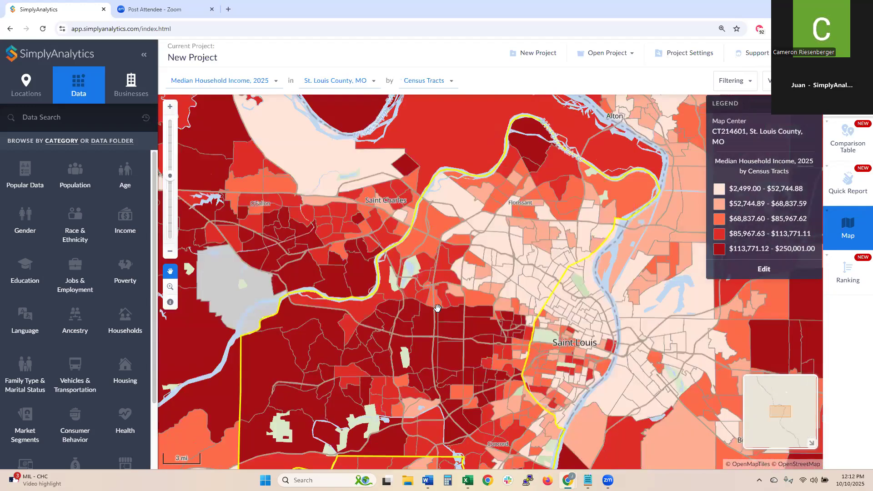
scroll(438, 308, up, 1)
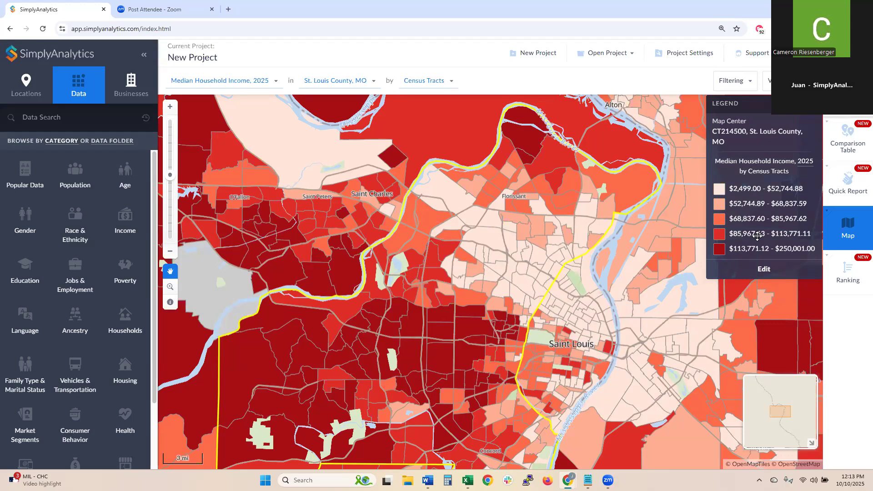
- Reclassify the income legend with Quantiles (Local) and the purple colour scheme
click(759, 269)
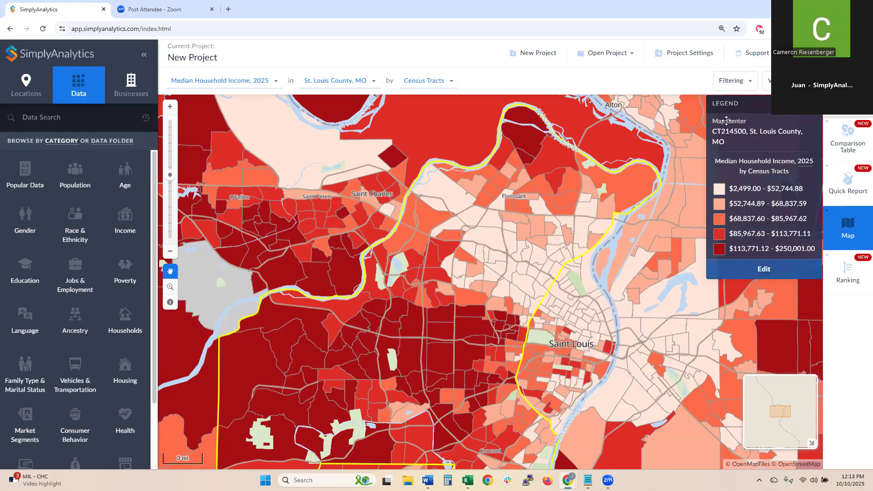
click(733, 137)
click(731, 157)
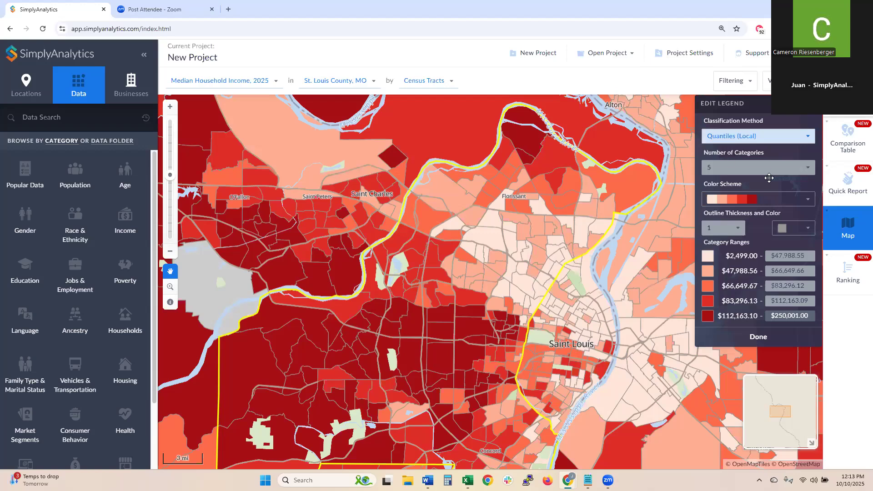
click(760, 195)
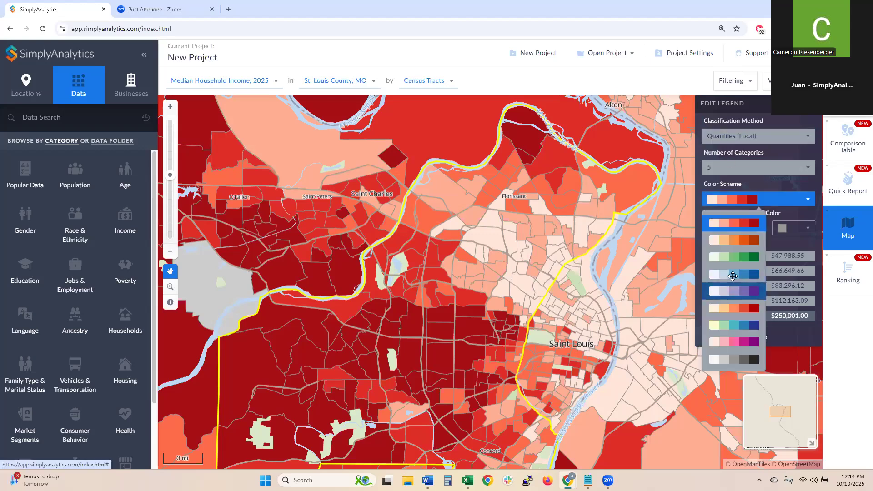
click(743, 291)
click(755, 338)
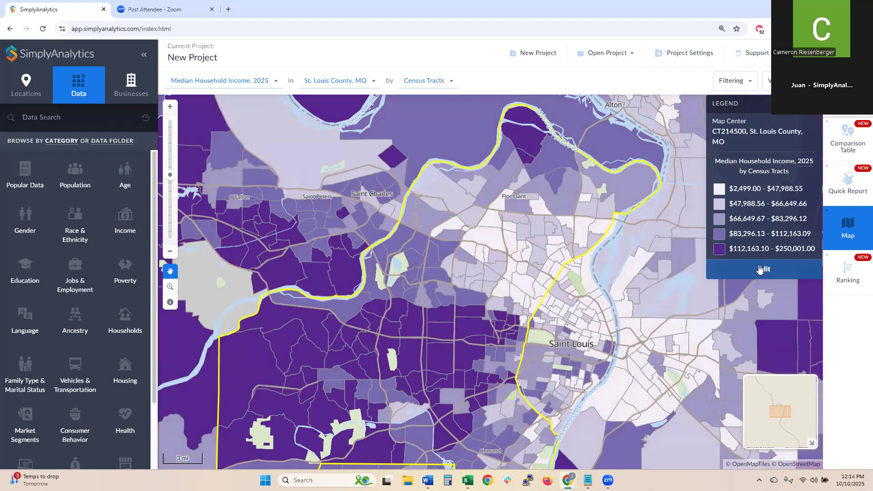
click(756, 267)
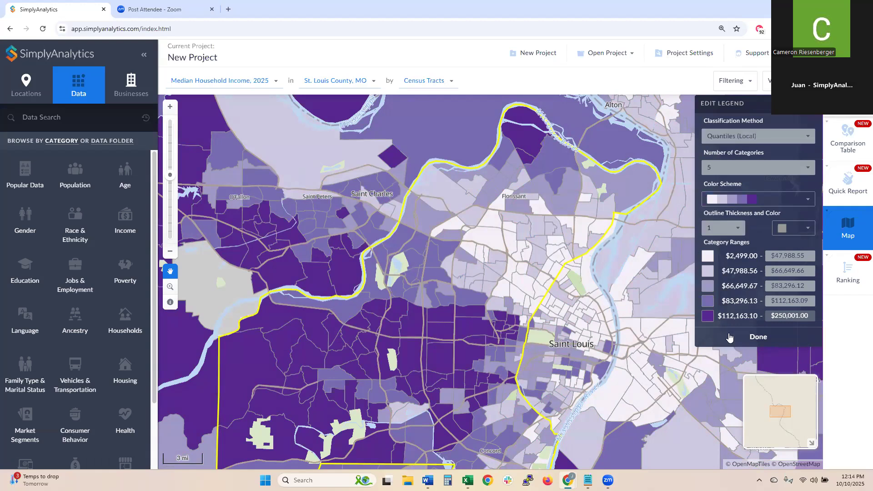
click(757, 336)
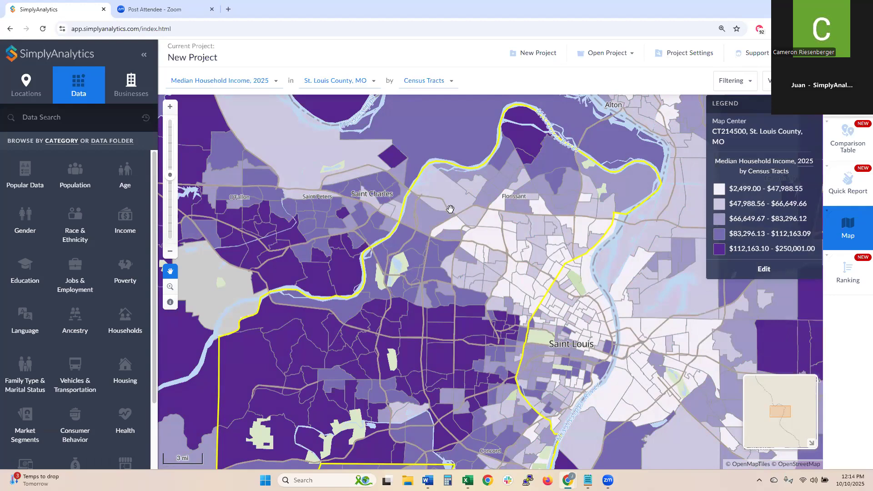
drag(448, 291, 492, 245)
- Go to the Businesses tab and place the cursor in the Business Search box
scroll(466, 235, down, 1)
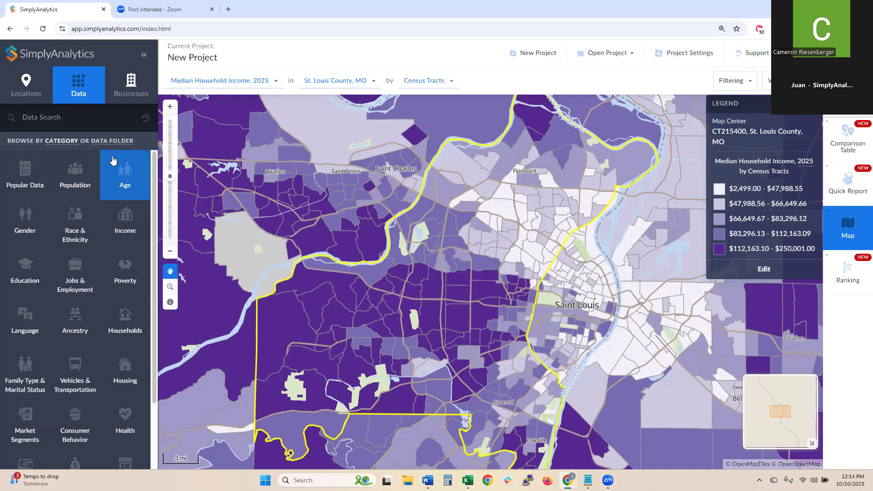
click(34, 101)
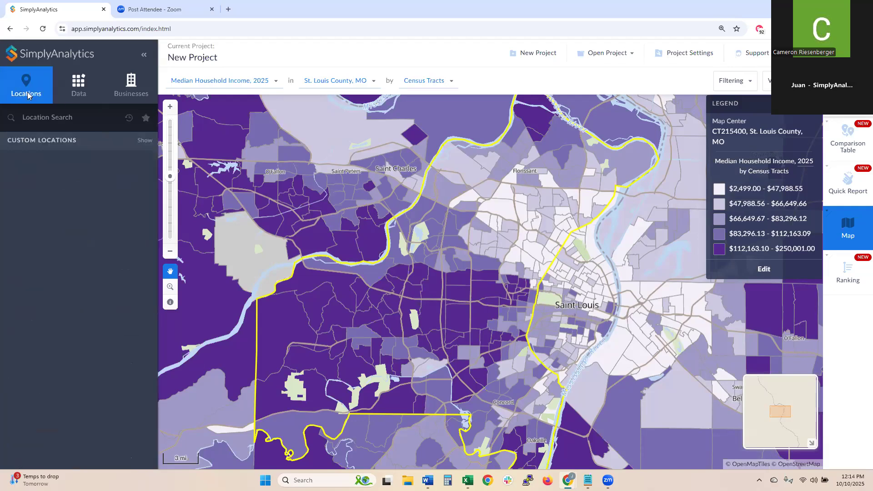
click(76, 85)
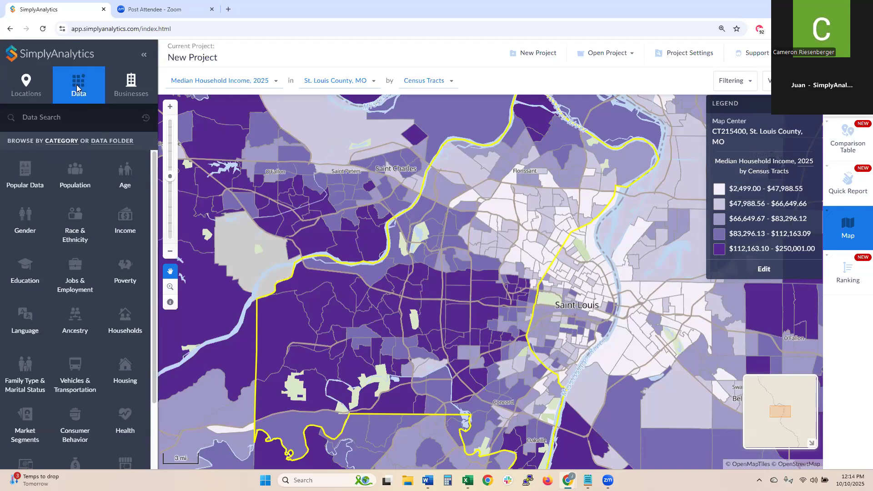
click(121, 99)
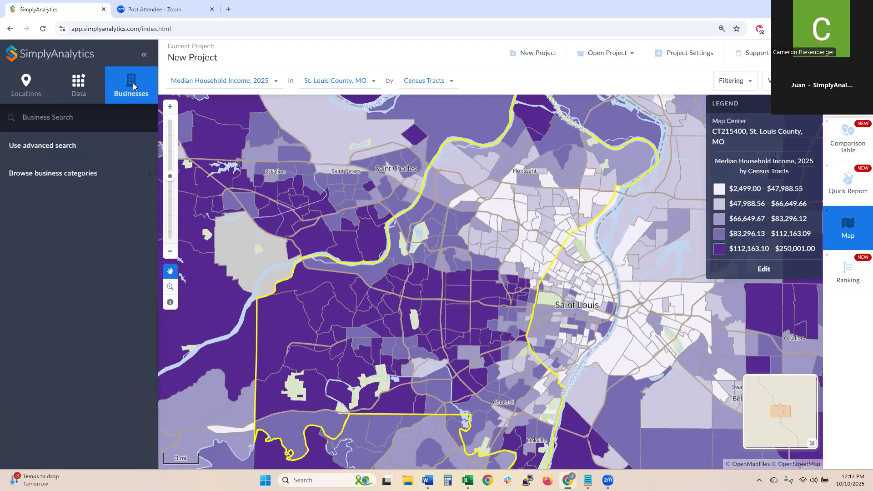
click(42, 117)
- Run a Business Search for 'Starbucks' to plot its locations, and pan to view them
text(Starbucks)
key(Return)
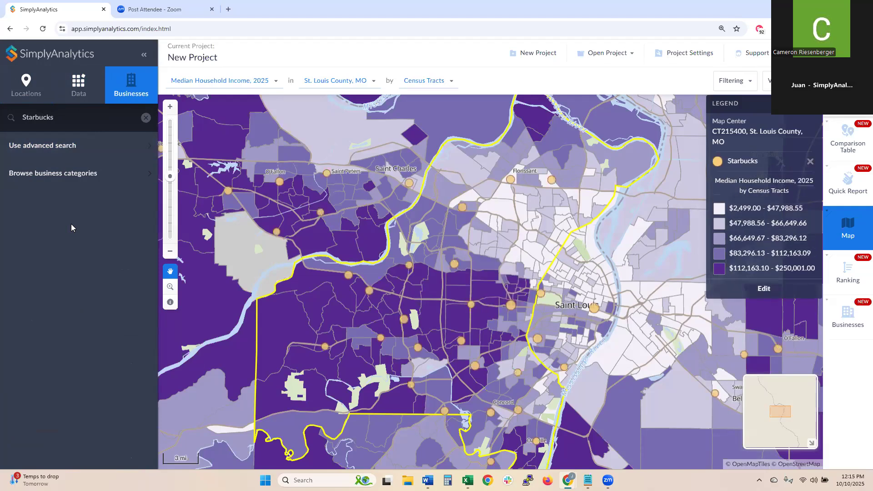
drag(485, 251, 513, 259)
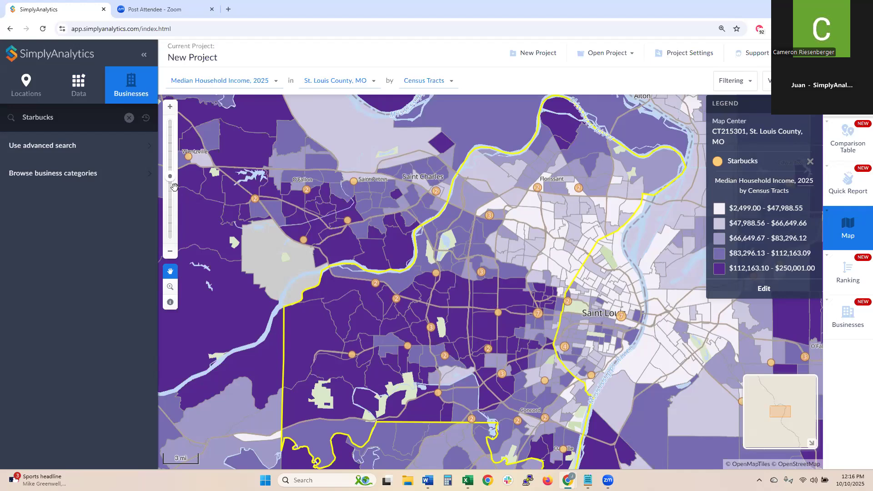
click(49, 93)
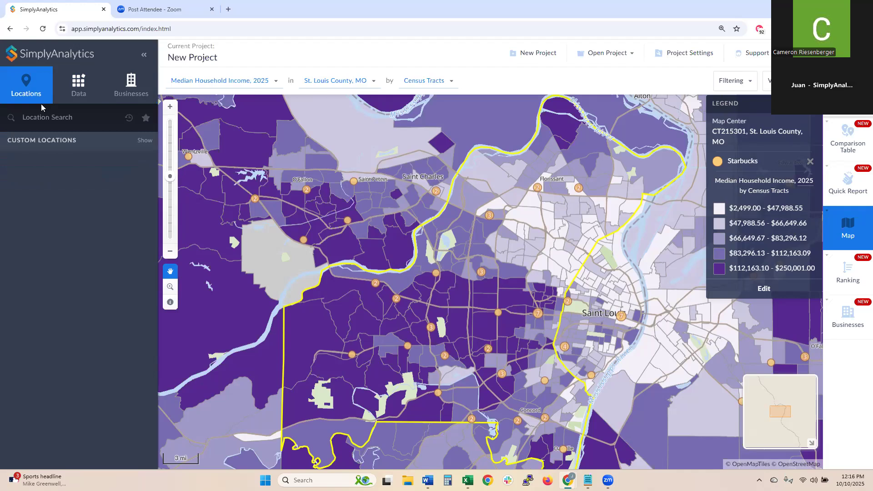
- Search 'Chic' and move the income map to Chicago, IL
click(56, 121)
text(Chic)
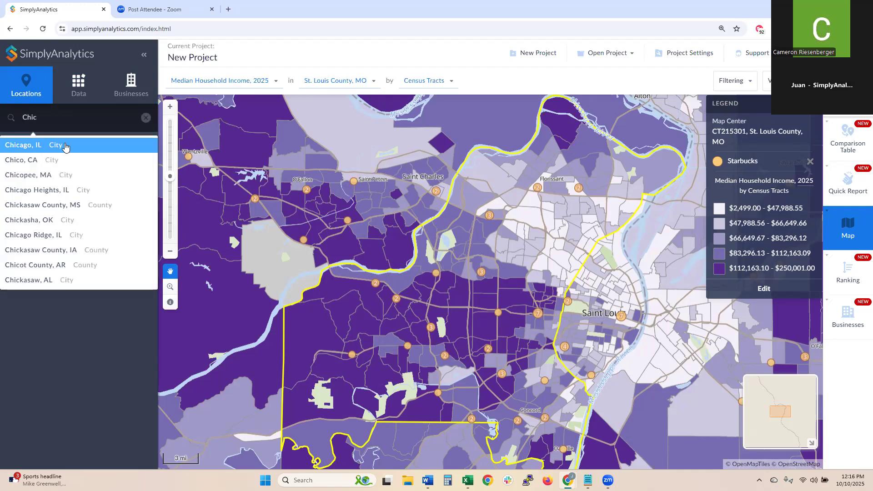
click(63, 146)
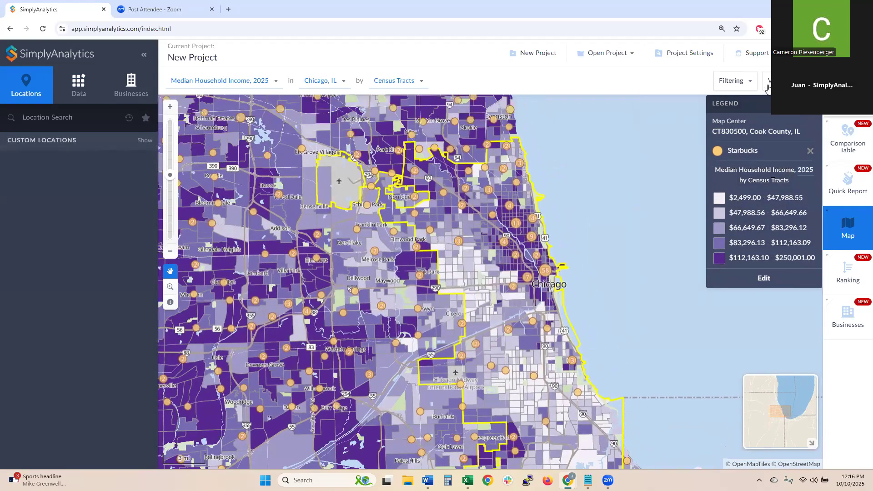
- Zoom and pan to frame Chicago, then bring up the recent map locations list
drag(553, 189, 584, 175)
scroll(557, 240, up, 1)
drag(525, 243, 503, 223)
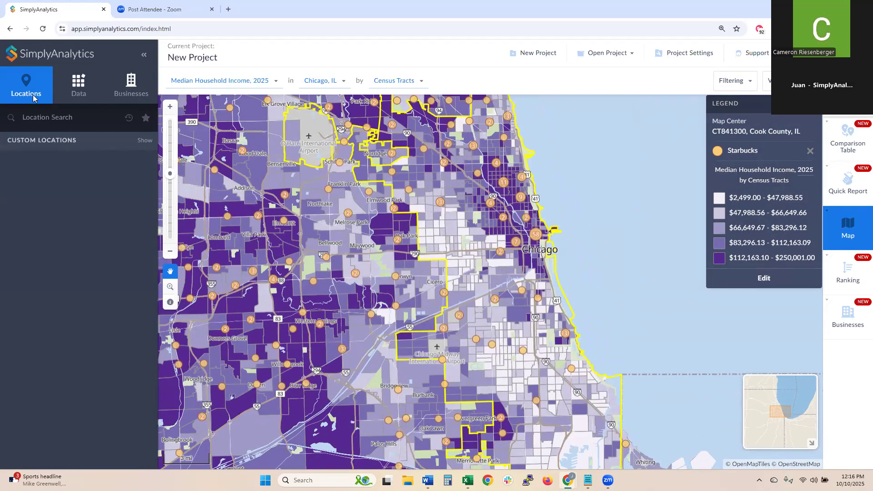
click(310, 87)
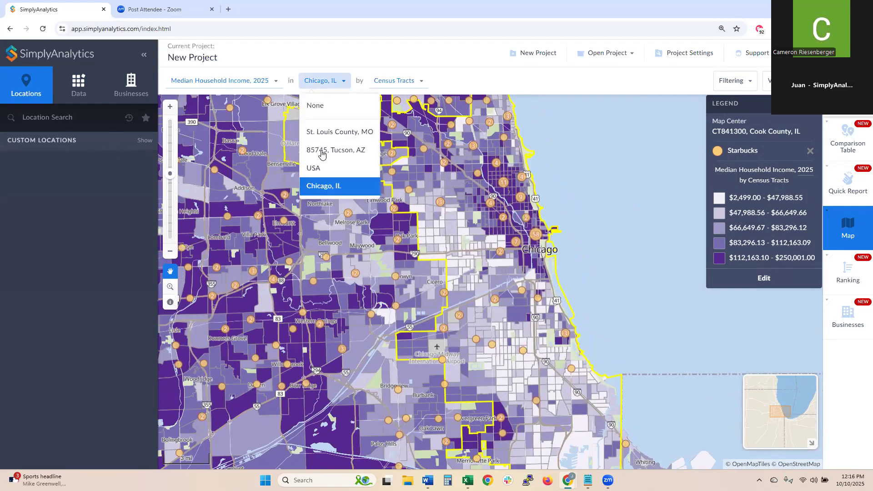
- Pick St. Louis County, MO from the recent locations and zoom out over the county
click(326, 131)
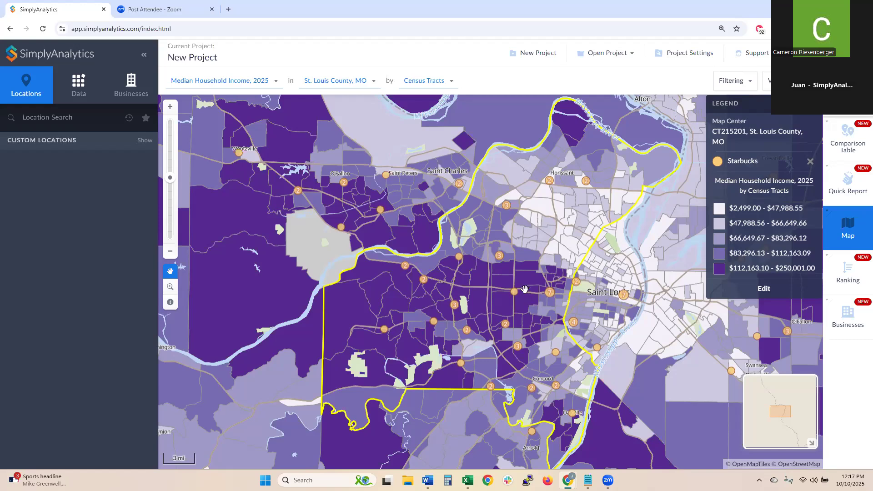
scroll(550, 293, down, 1)
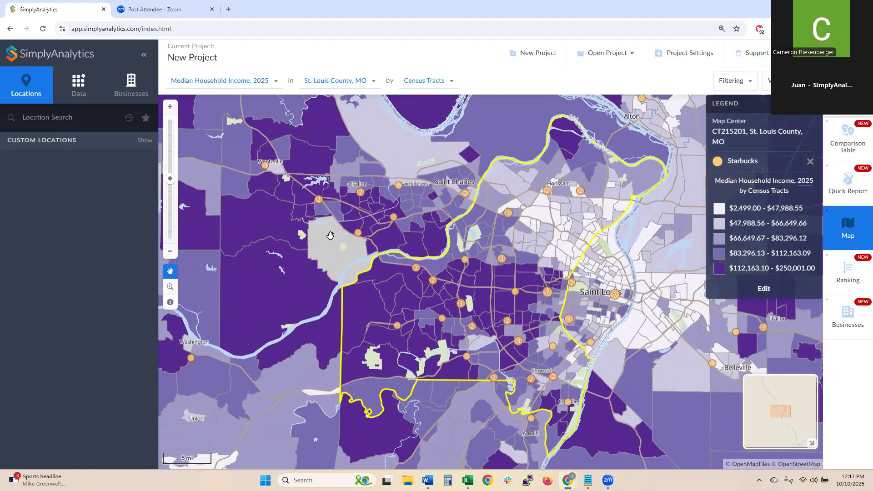
click(170, 107)
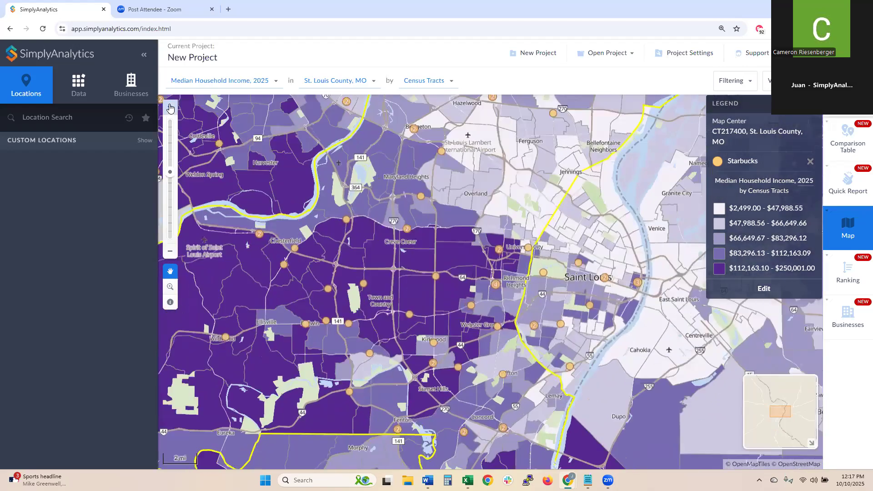
click(170, 107)
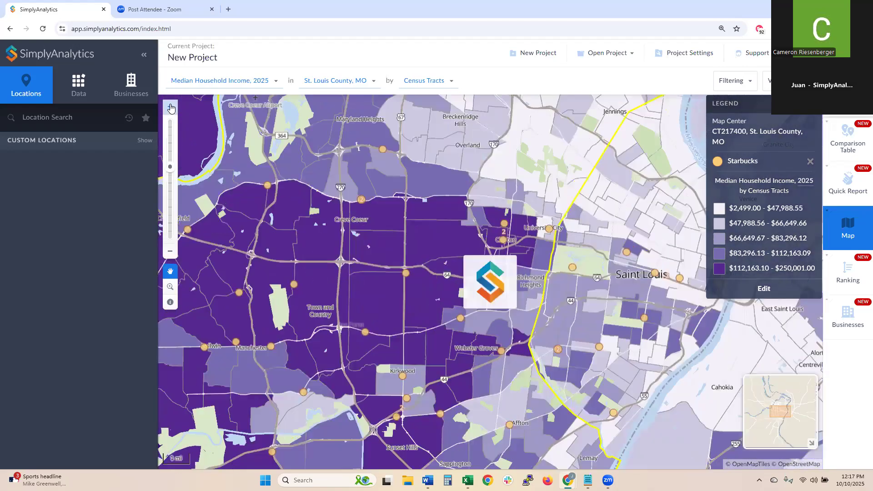
click(170, 106)
click(170, 107)
click(170, 107)
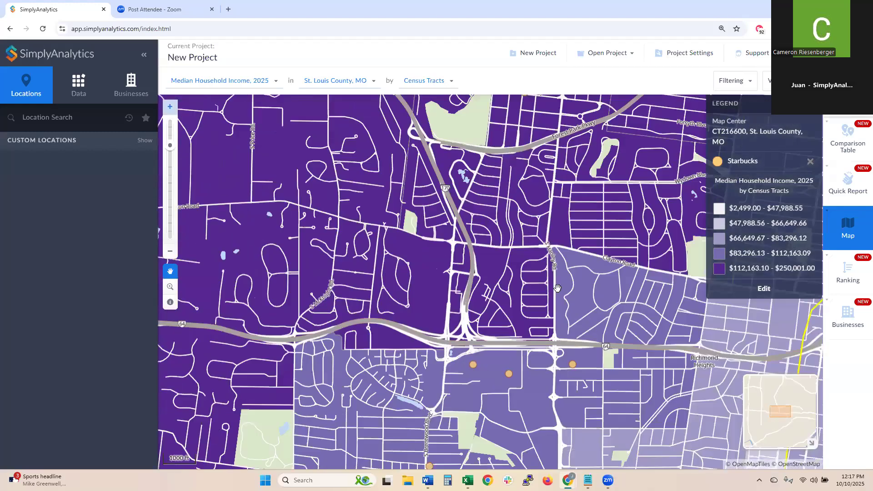
drag(511, 283, 478, 217)
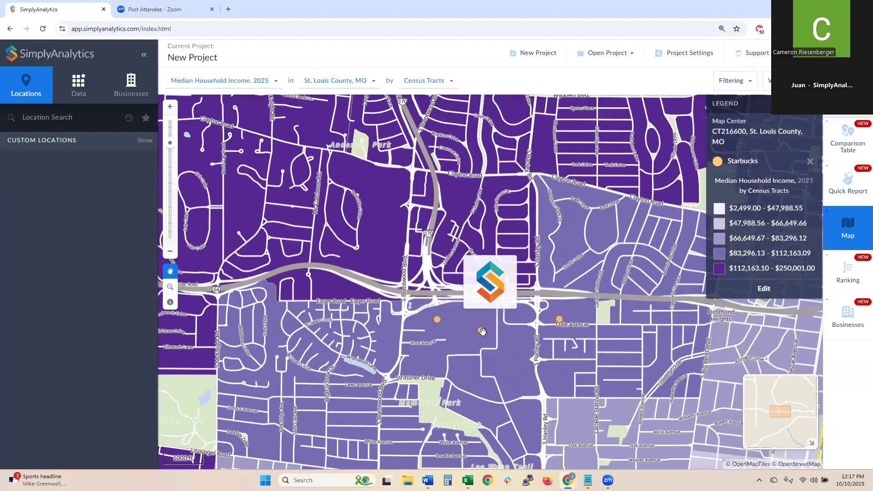
drag(465, 350, 472, 311)
drag(376, 310, 376, 292)
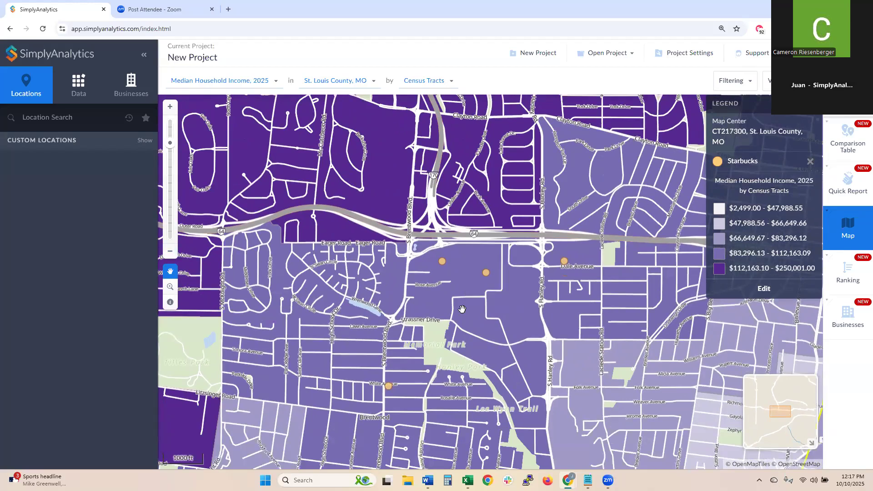
click(443, 263)
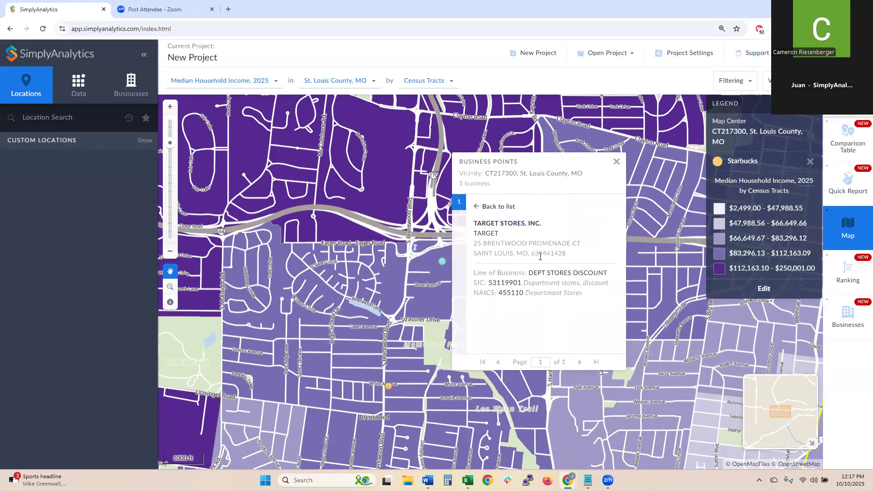
click(617, 162)
click(171, 252)
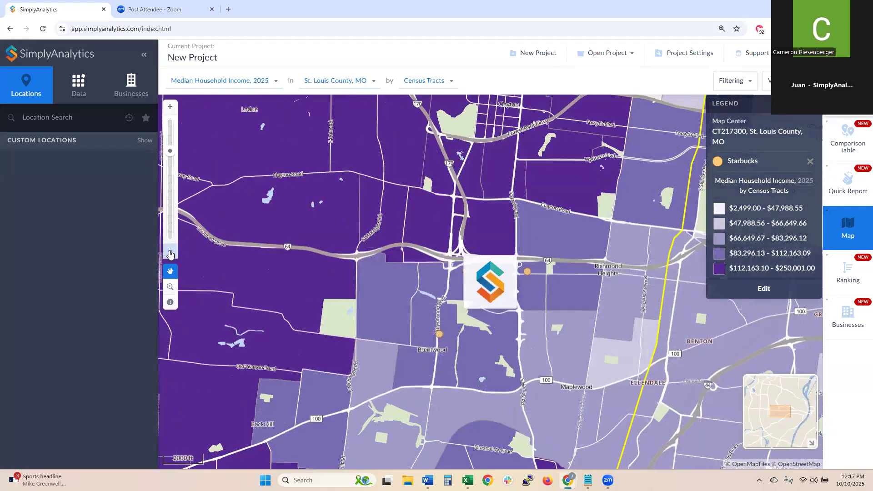
click(170, 252)
click(172, 253)
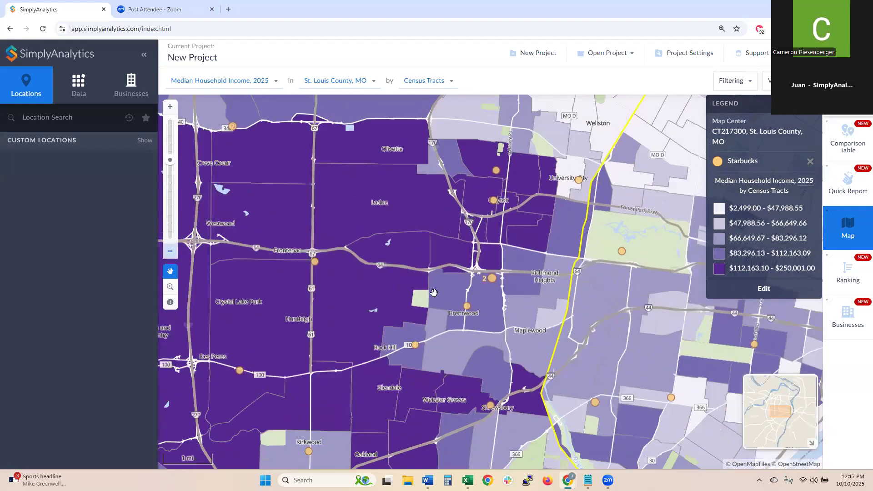
click(170, 252)
drag(354, 198, 424, 236)
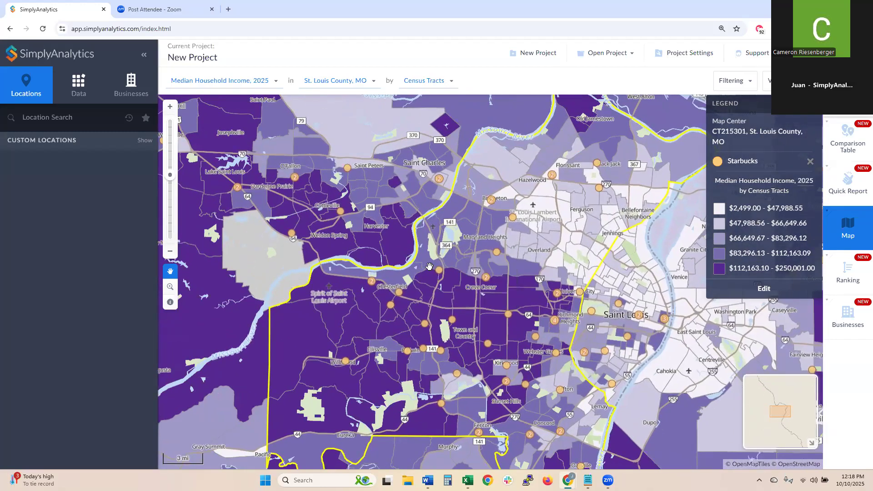
click(137, 93)
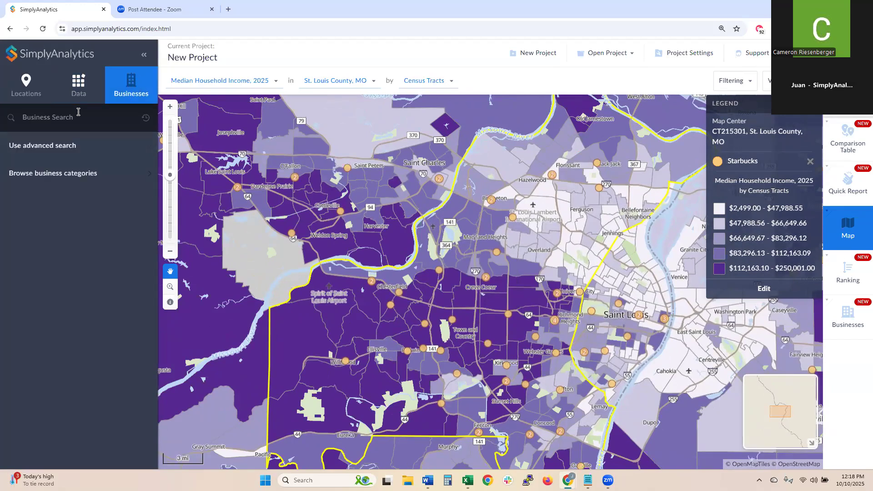
mouse_move(481, 306)
mouse_down()
mouse_move(455, 294)
mouse_move(474, 299)
mouse_up()
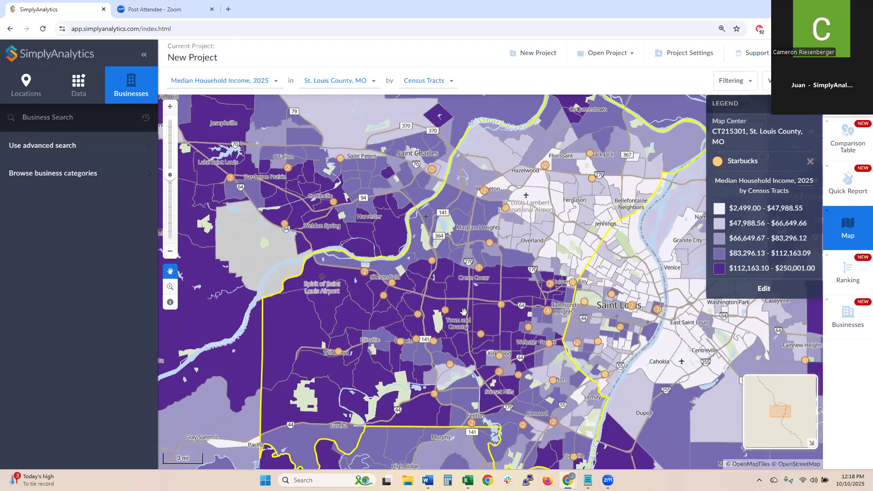
click(41, 126)
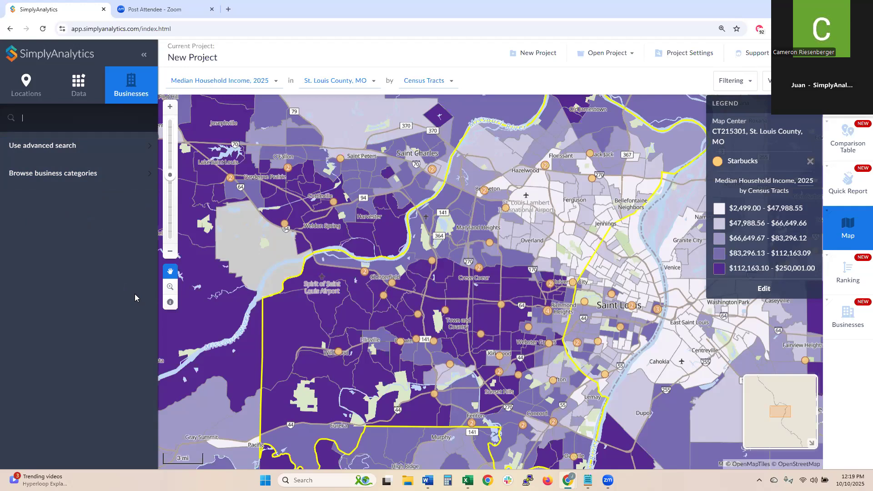
- Map Convenience Retailers from business categories 44 Retail Trade > Grocery and Convenience Retailers
click(78, 175)
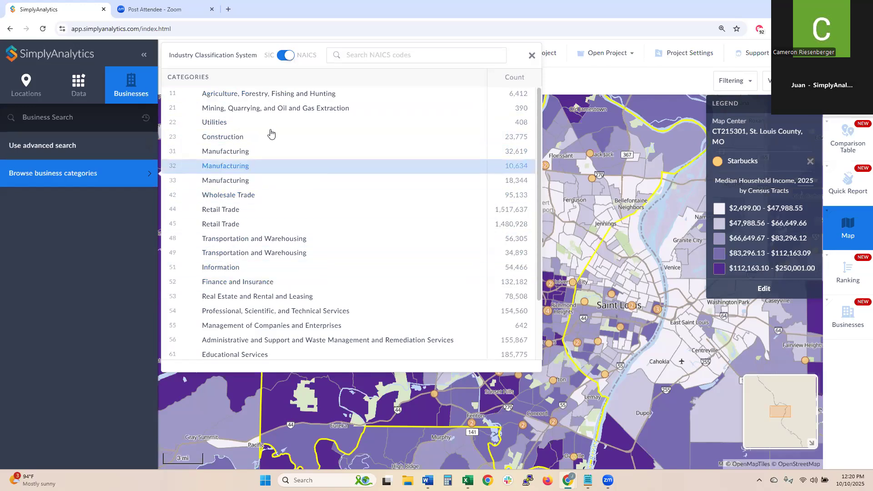
click(220, 212)
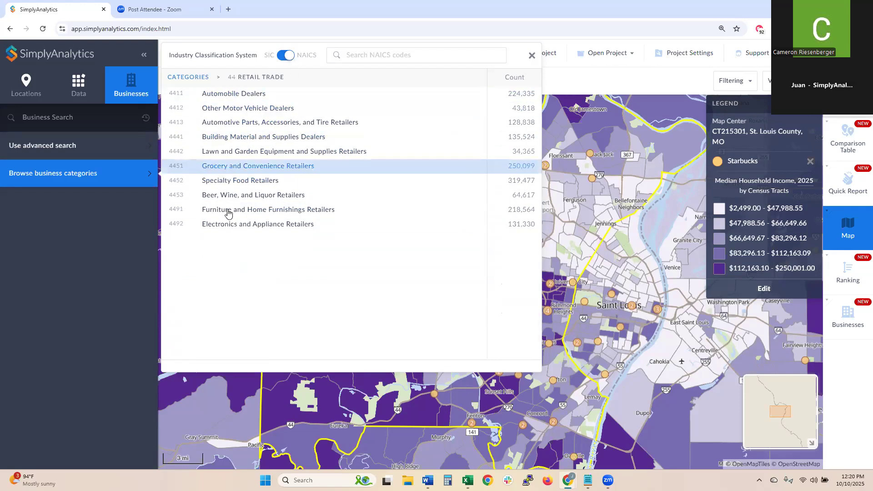
click(248, 170)
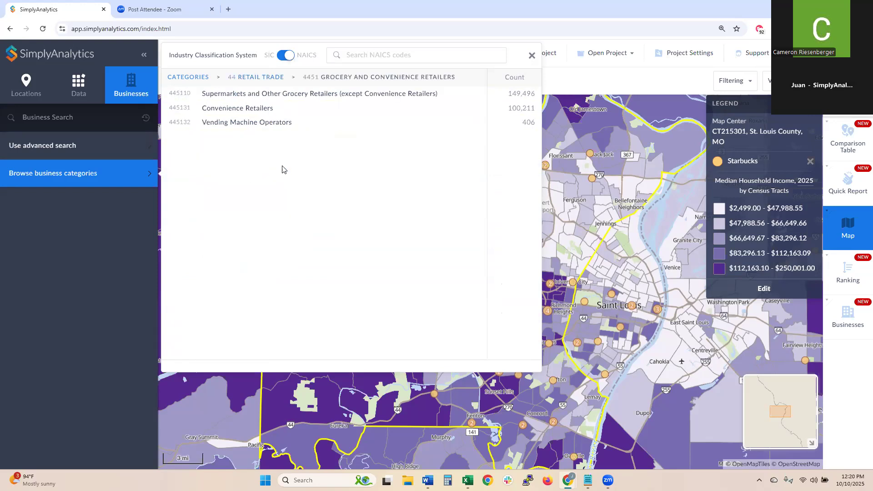
click(232, 112)
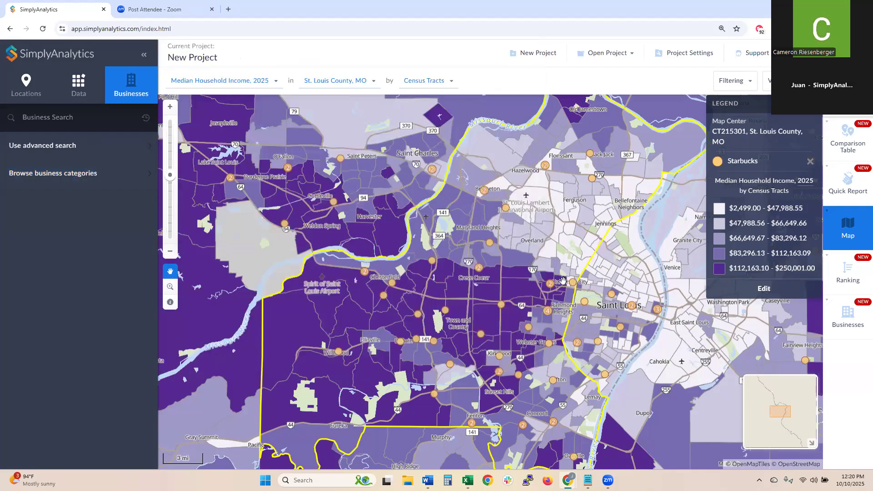
- Apply the location mask from the View menu so only St. Louis County is shaded
drag(485, 295, 479, 294)
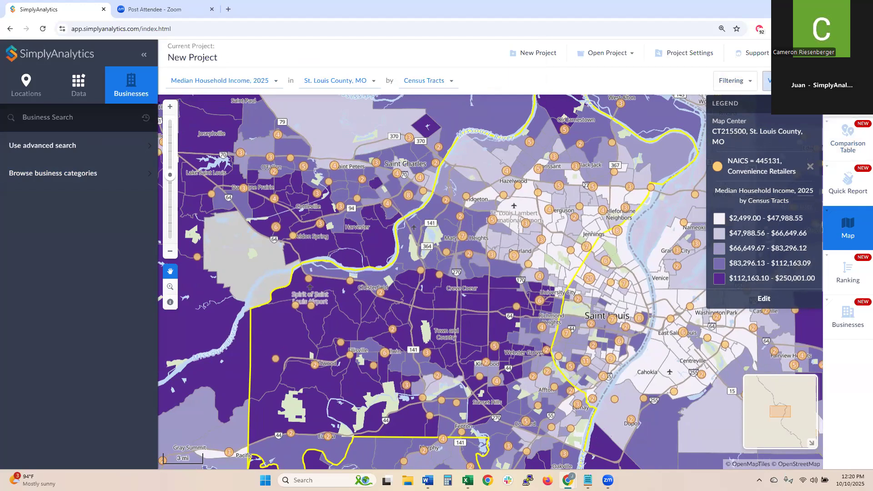
click(768, 81)
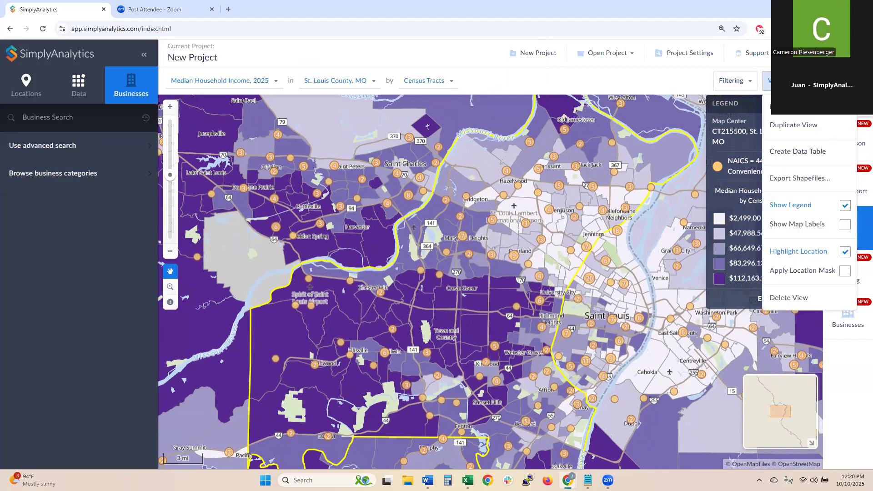
click(805, 271)
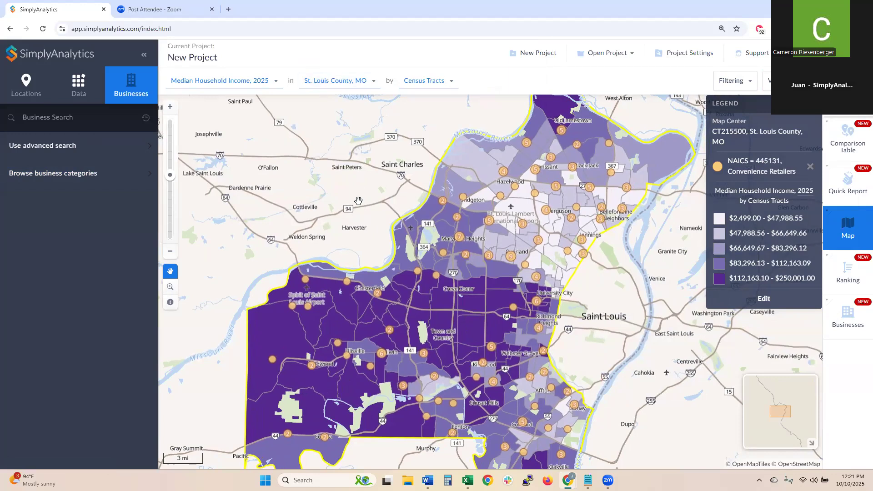
- Pan the masked map to frame the whole county
drag(356, 201, 364, 214)
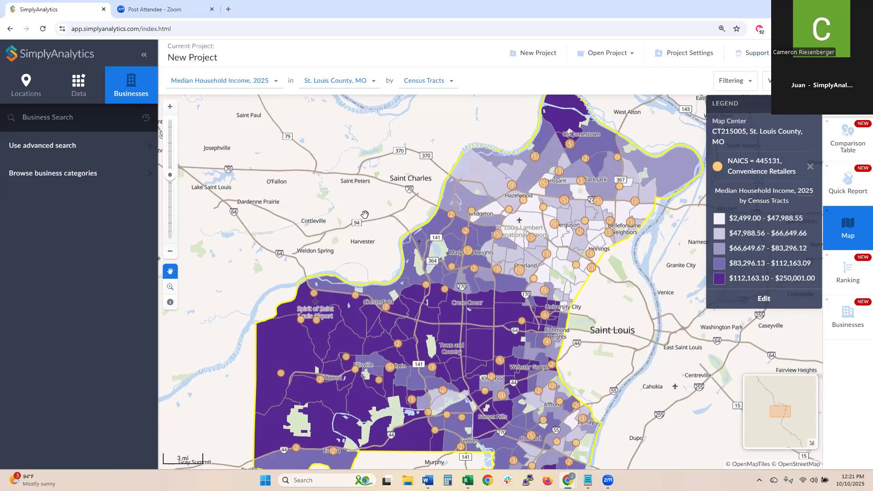
drag(481, 347, 460, 255)
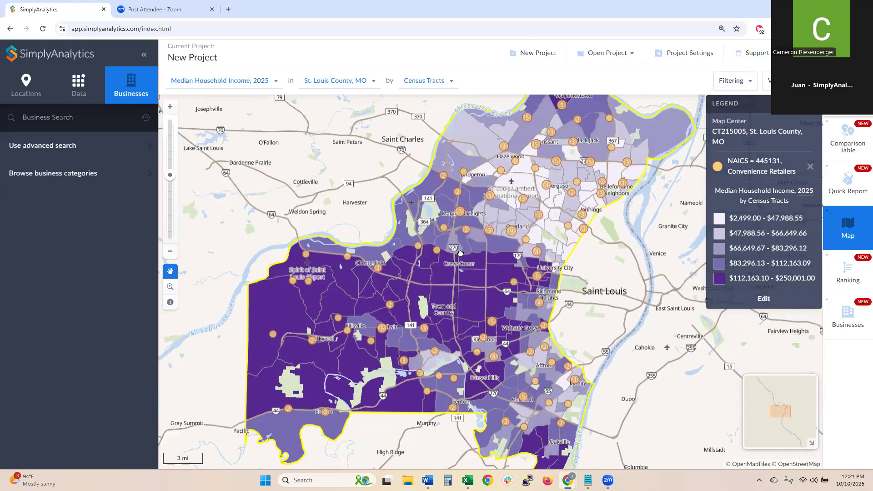
drag(488, 312, 473, 344)
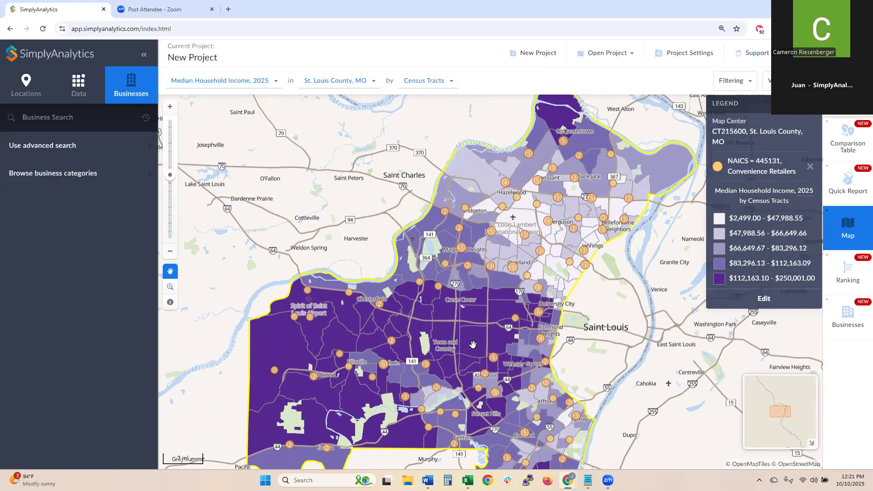
mouse_move(461, 312)
mouse_down()
mouse_move(463, 302)
mouse_move(465, 312)
mouse_up()
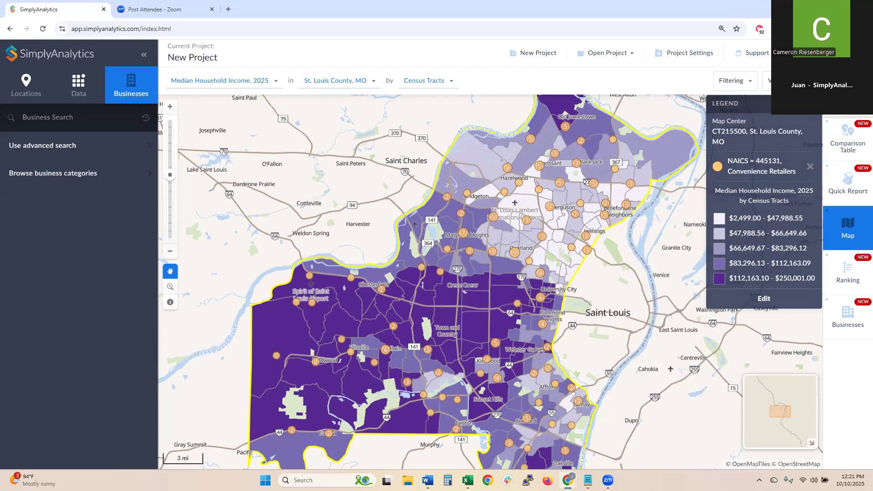
click(846, 80)
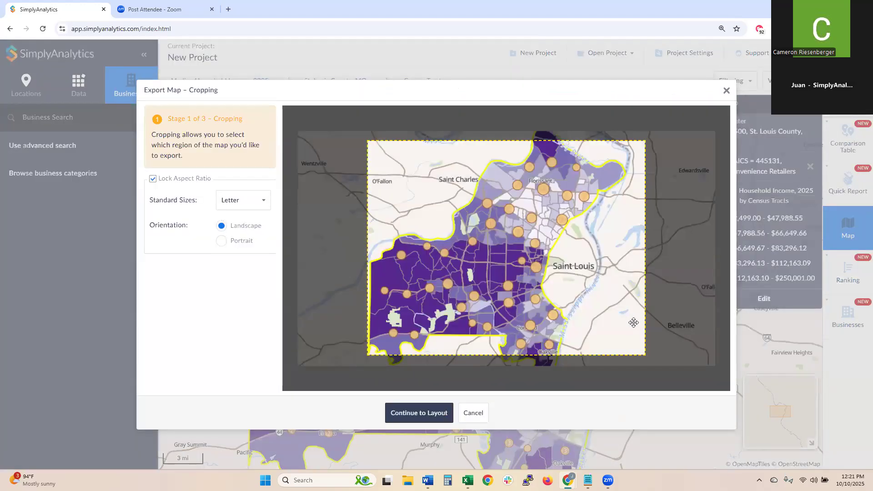
drag(646, 355, 467, 246)
drag(440, 194, 558, 224)
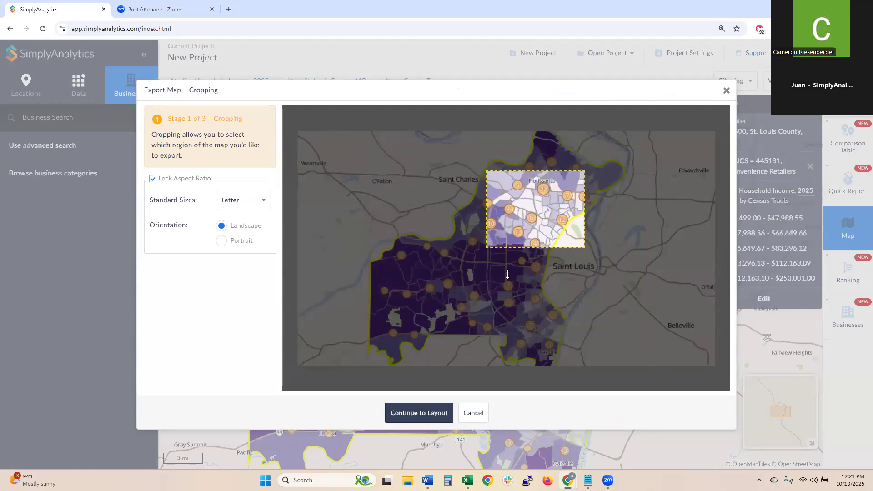
click(428, 412)
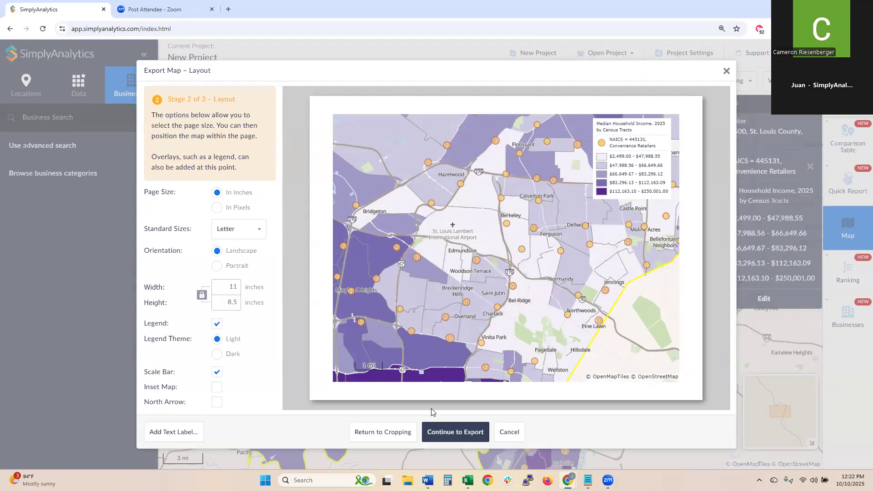
click(727, 72)
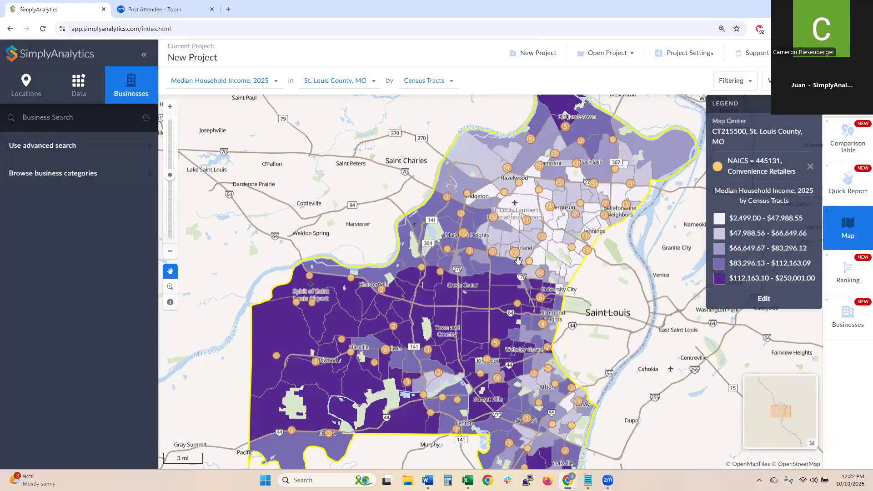
click(529, 263)
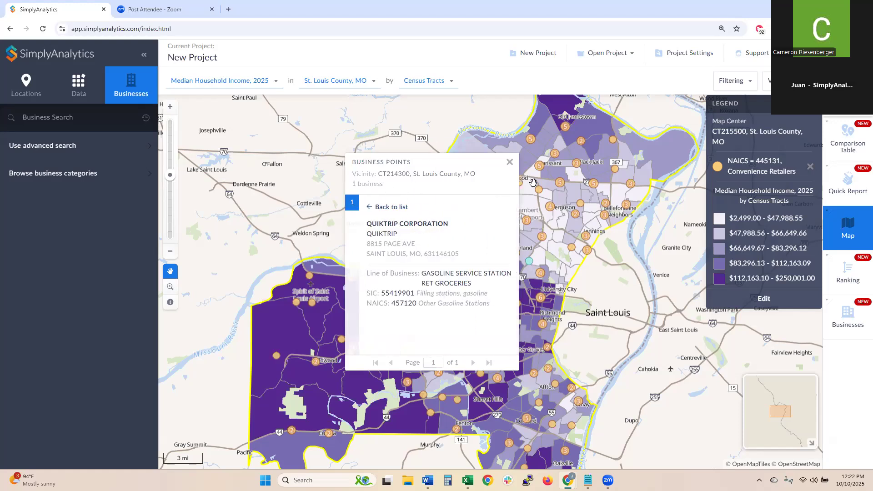
click(510, 162)
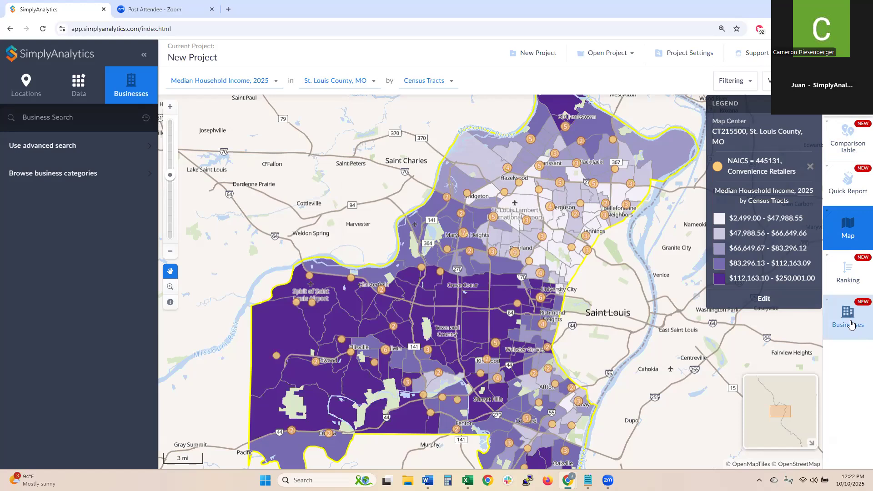
- Show the Businesses table of 46 Starbucks results and scroll across its columns
click(851, 325)
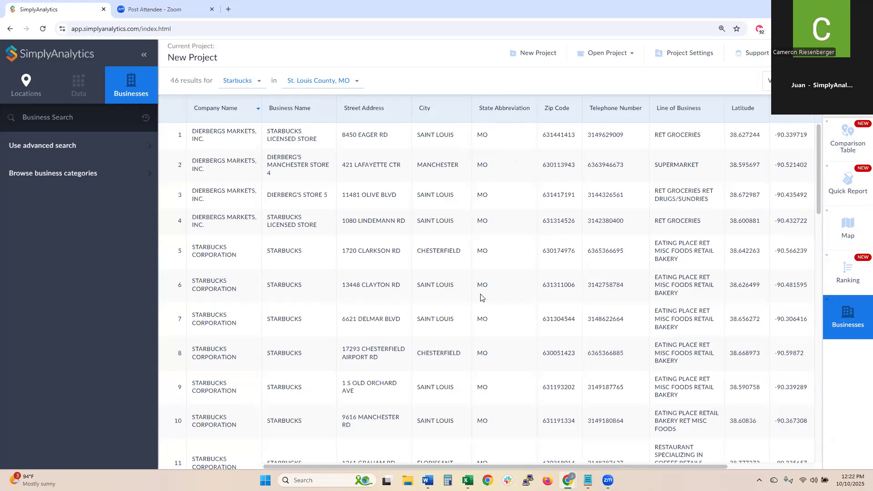
click(230, 82)
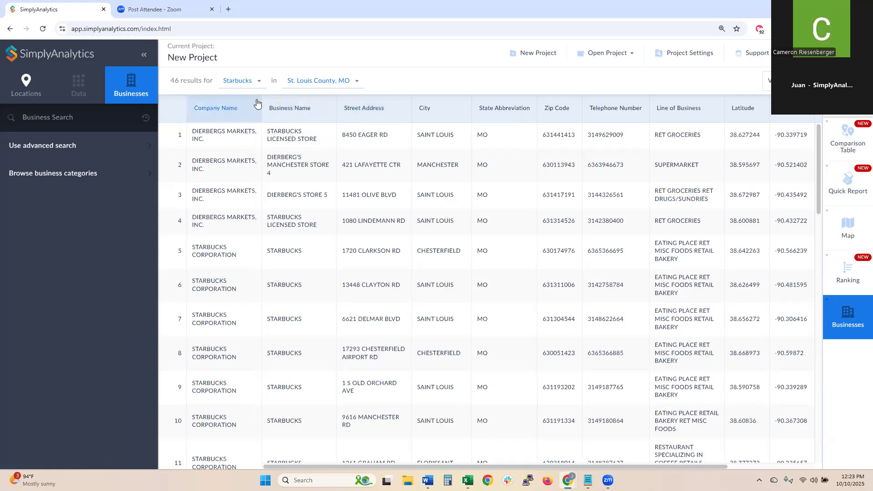
click(240, 81)
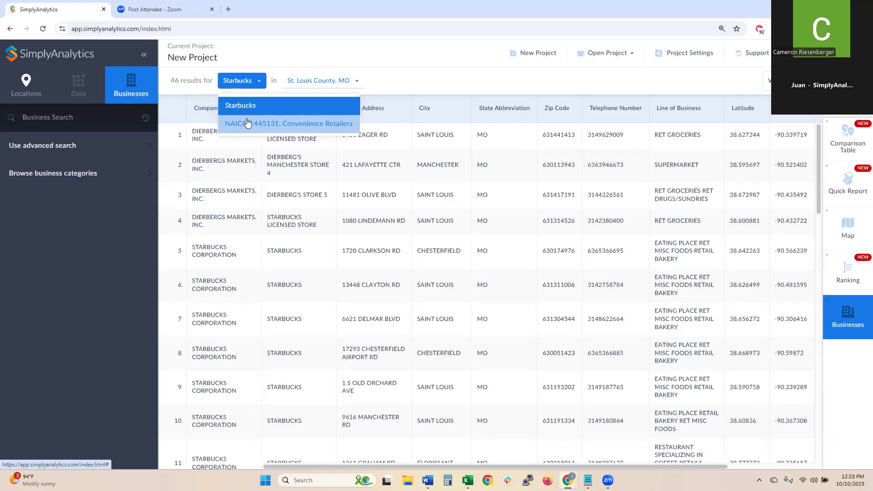
click(117, 295)
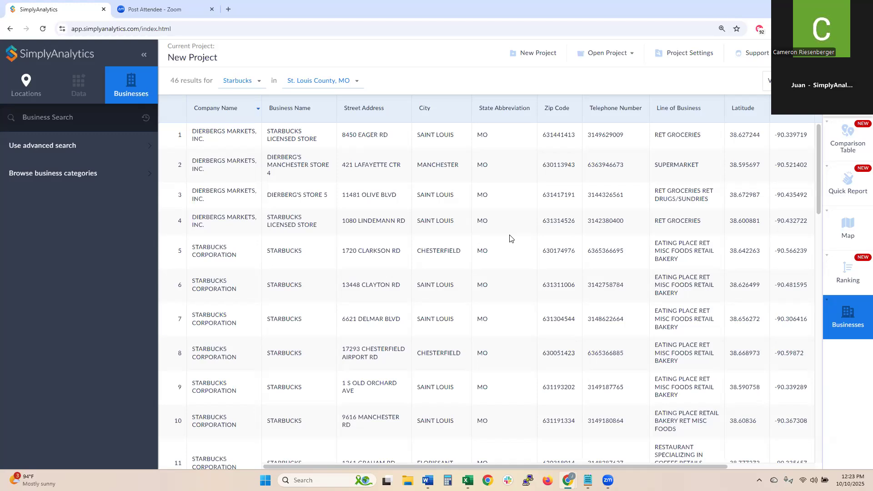
drag(707, 466, 521, 445)
click(768, 81)
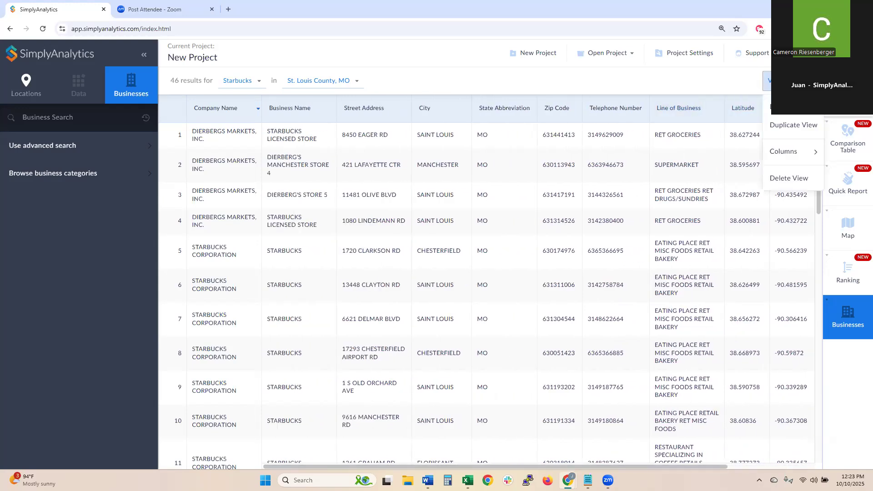
click(799, 155)
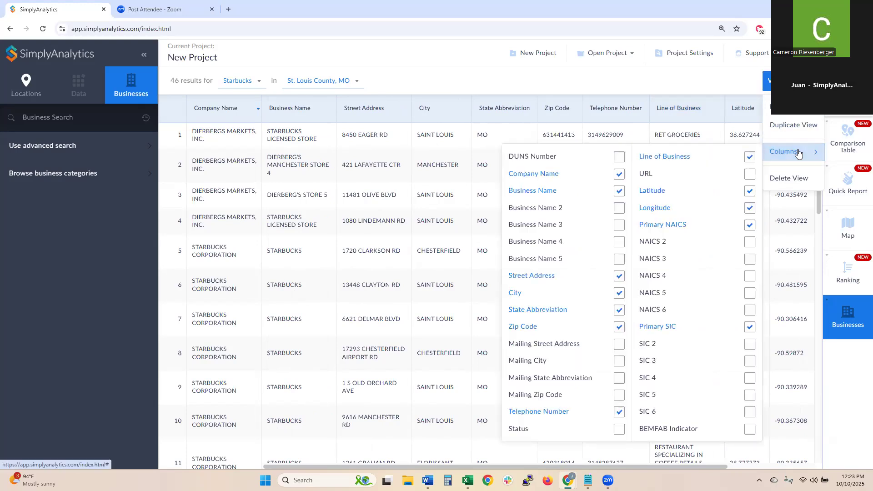
click(718, 177)
click(614, 428)
click(490, 82)
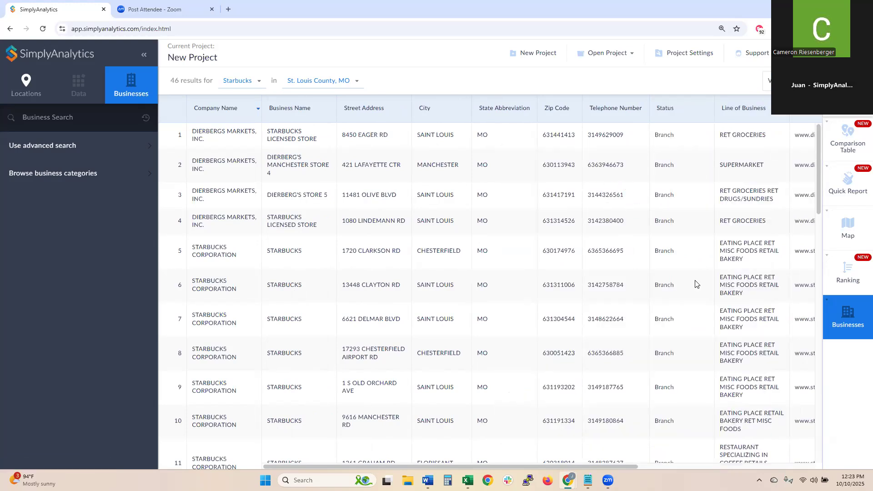
drag(632, 466, 755, 455)
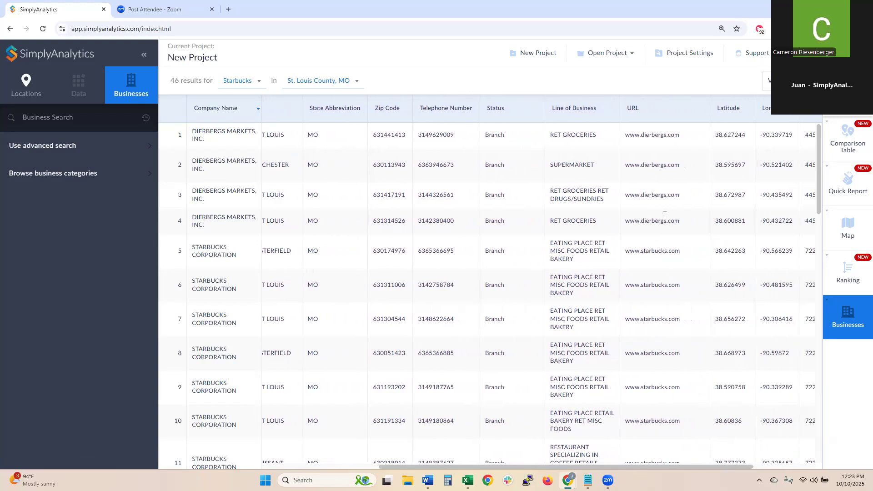
click(365, 468)
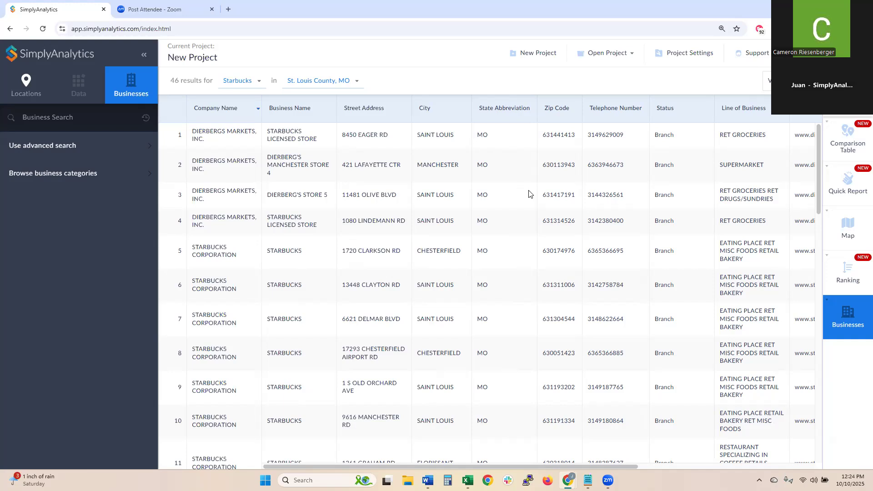
- Open the Demographic Overview quick report and scroll through it and back up
click(836, 195)
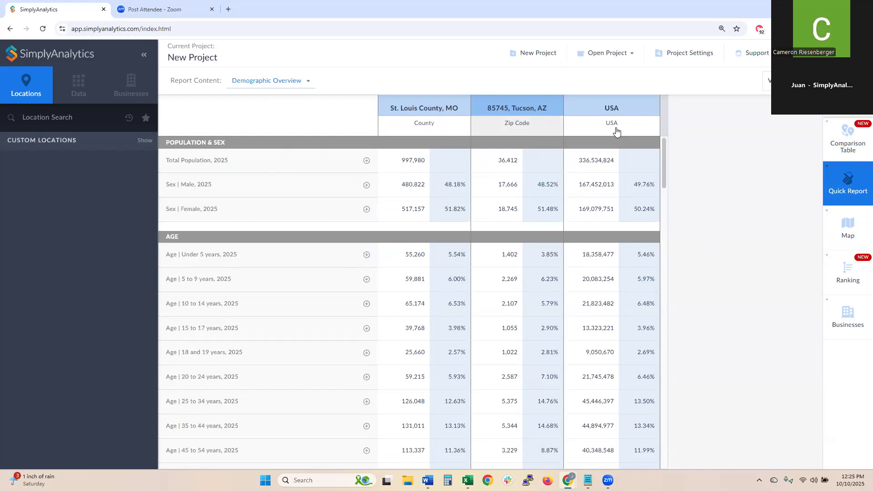
scroll(520, 255, down, 2)
scroll(519, 255, down, 7)
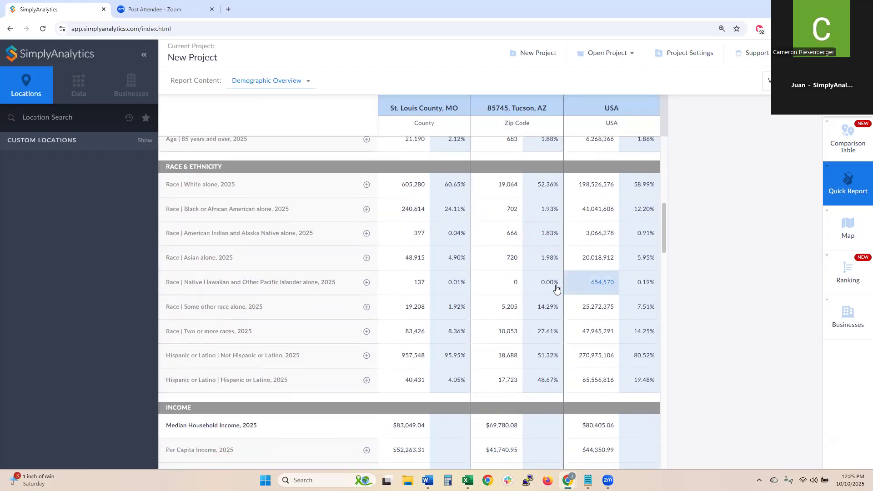
scroll(574, 291, down, 4)
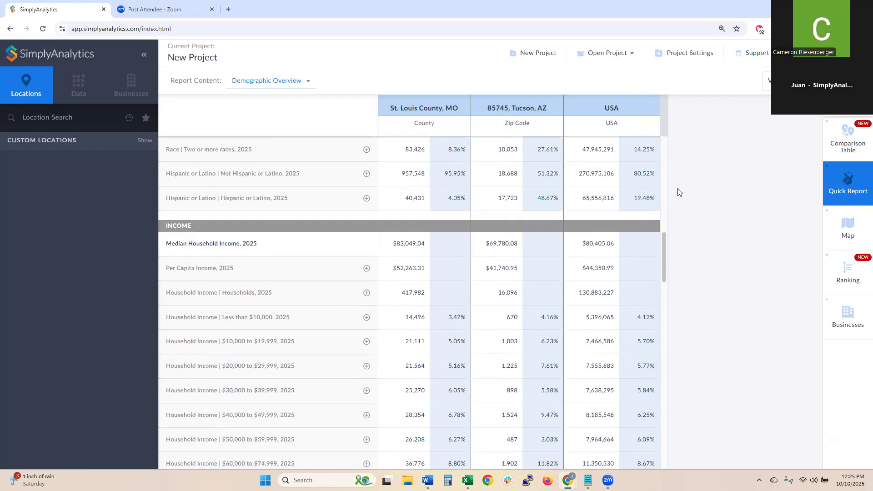
scroll(665, 144, up, 6)
scroll(665, 142, up, 6)
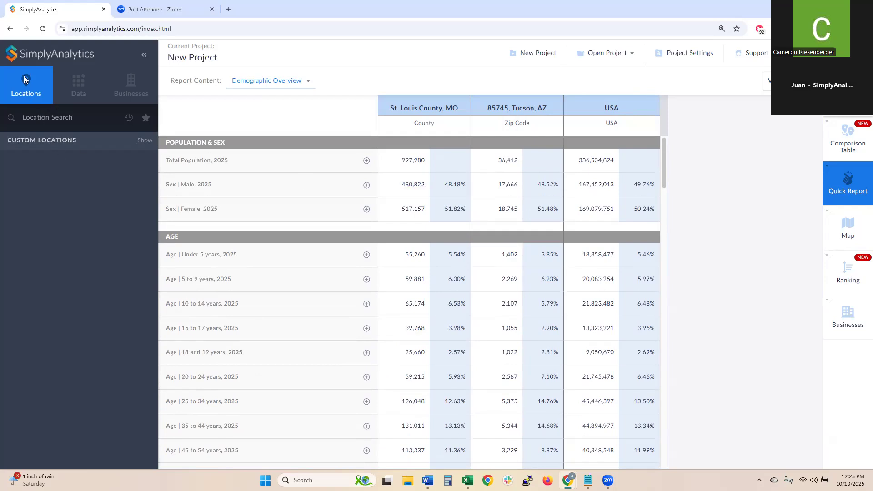
- Add ZIP 10001, New York, NY to the report and move its column first
click(55, 123)
text(10001)
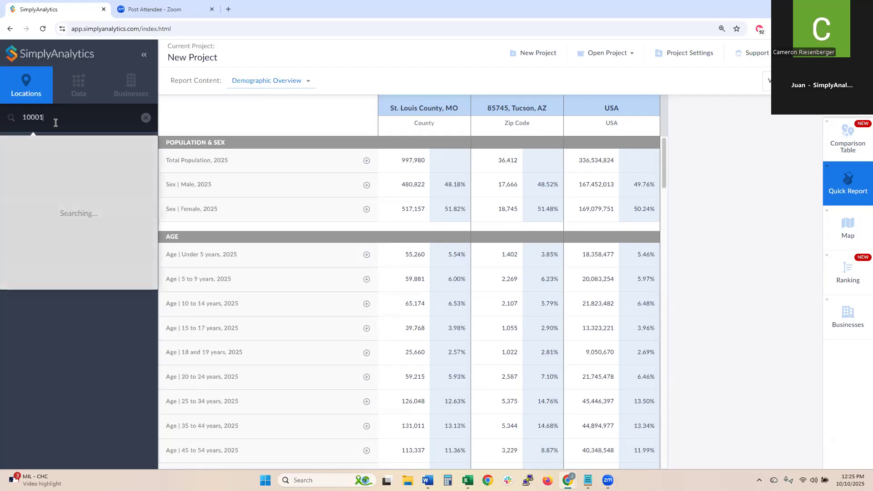
click(64, 142)
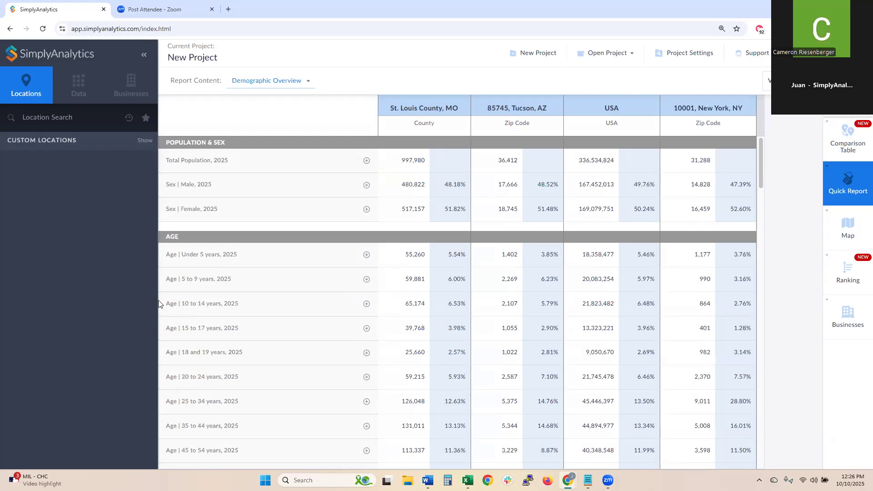
drag(692, 107, 433, 94)
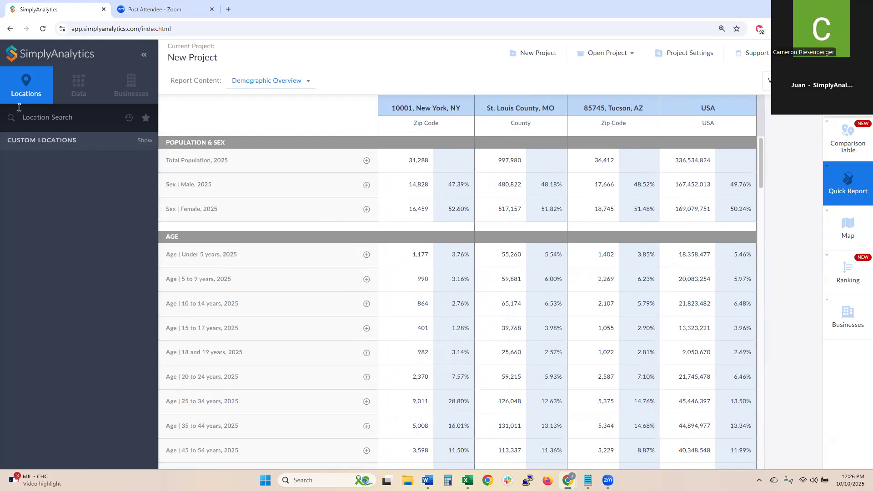
- Add favourite block group BG2141002 and move St. Louis County to the second column
click(146, 119)
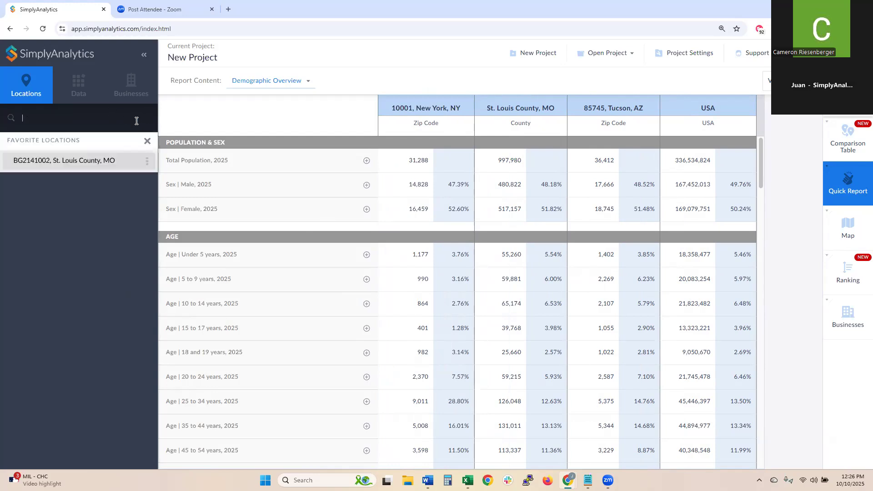
click(74, 160)
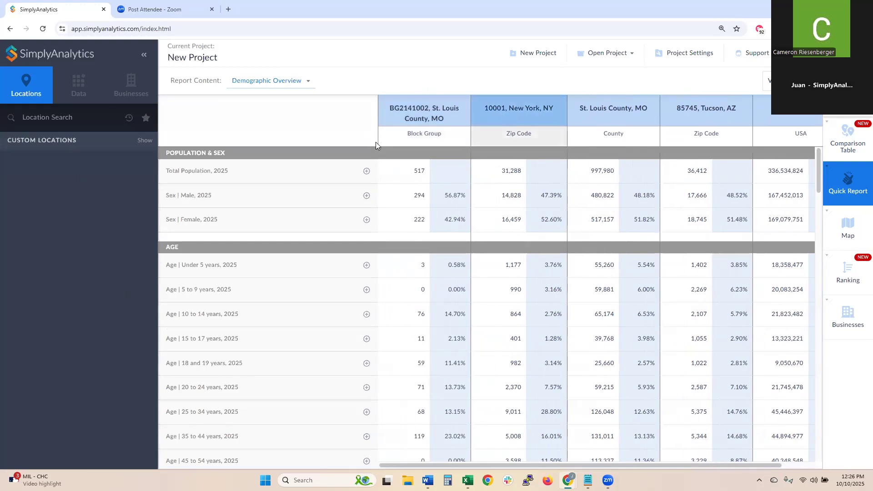
drag(588, 112, 518, 113)
scroll(471, 232, down, 2)
scroll(471, 232, down, 5)
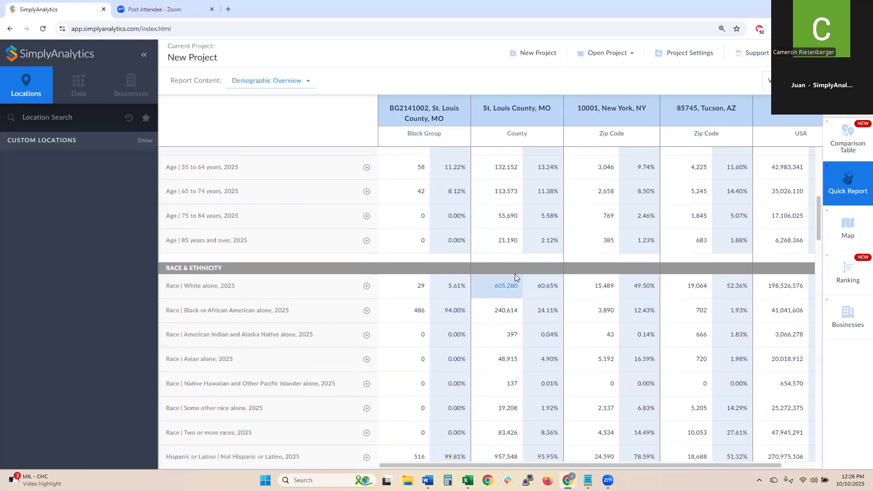
scroll(516, 276, down, 9)
scroll(516, 286, down, 6)
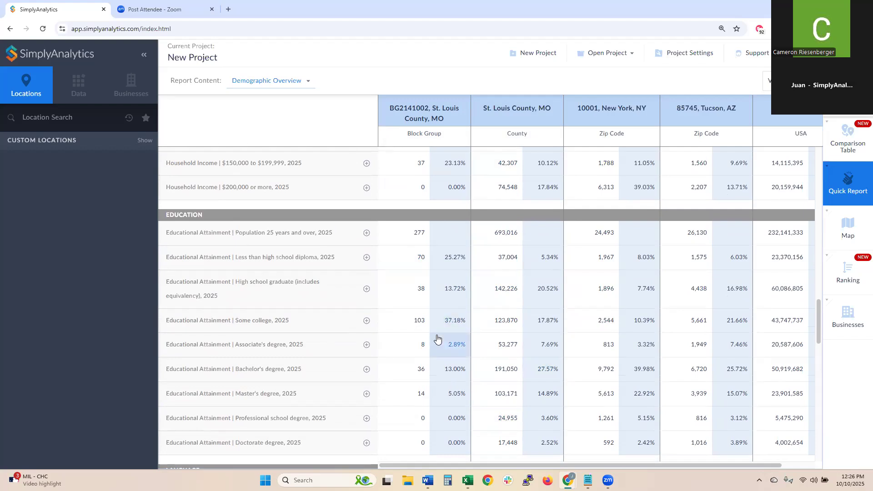
click(818, 158)
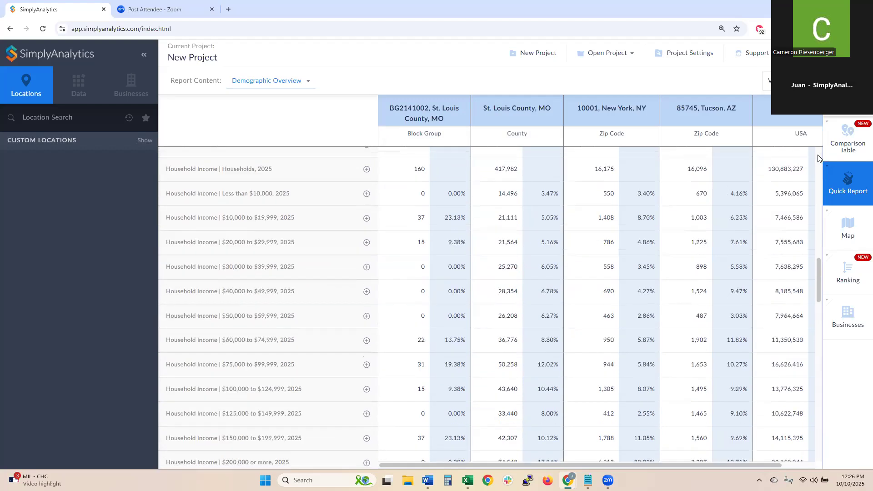
click(819, 159)
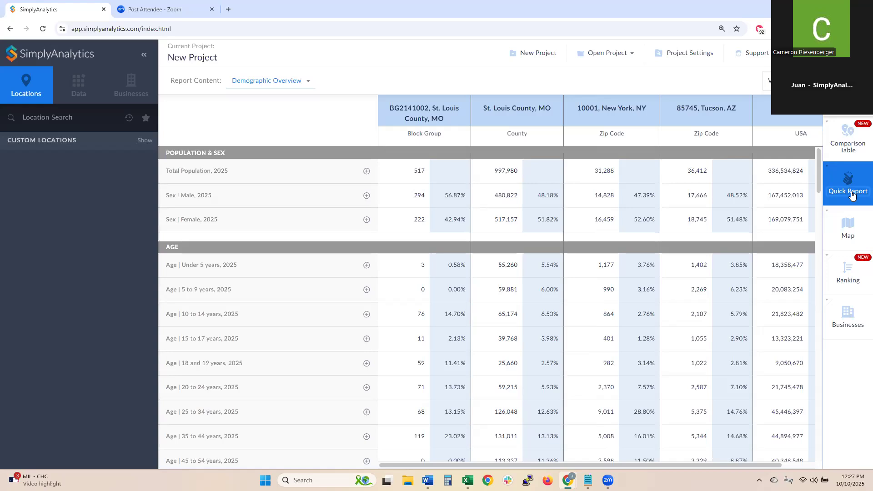
- Show the comparison table of median household income and veteran share, briefly revisiting Quick Report
click(848, 139)
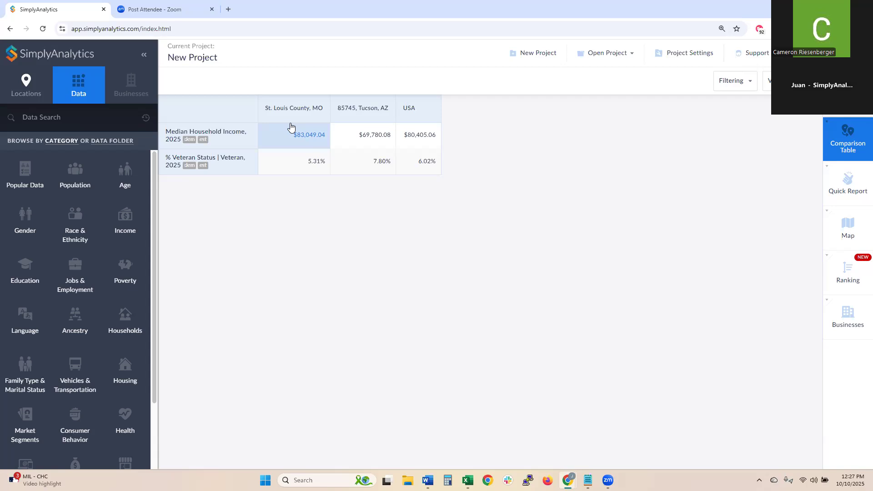
click(857, 203)
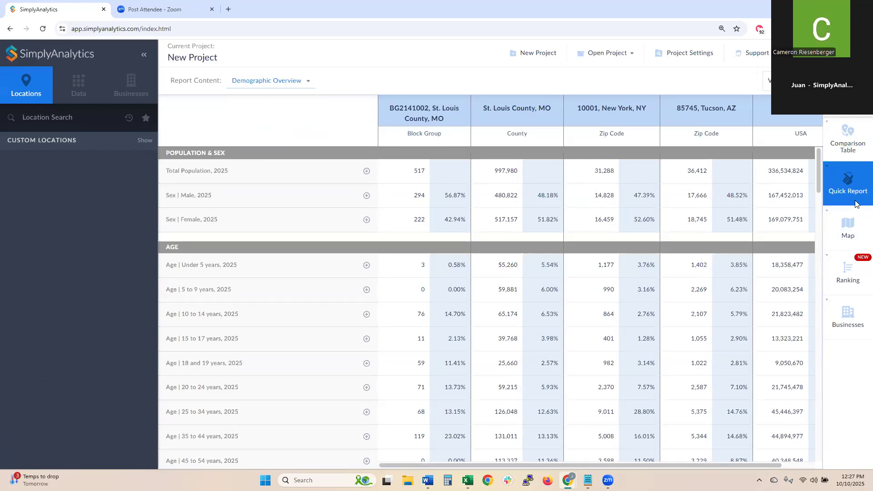
click(837, 145)
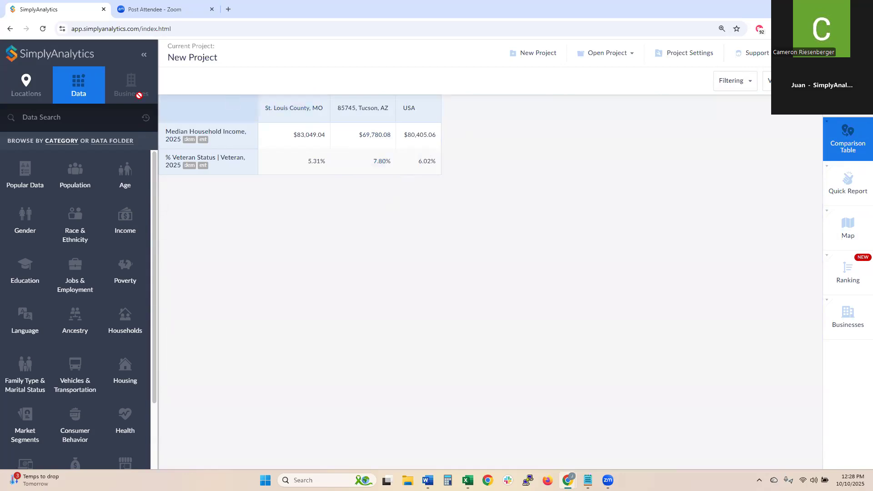
- Search 'miss' in Locations and add Missouri as a comparison table column
click(26, 89)
click(59, 112)
text(miss)
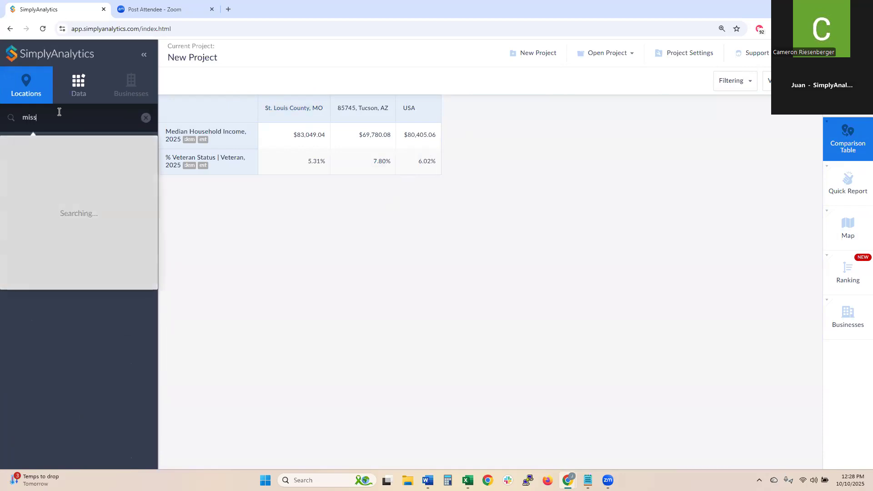
click(78, 147)
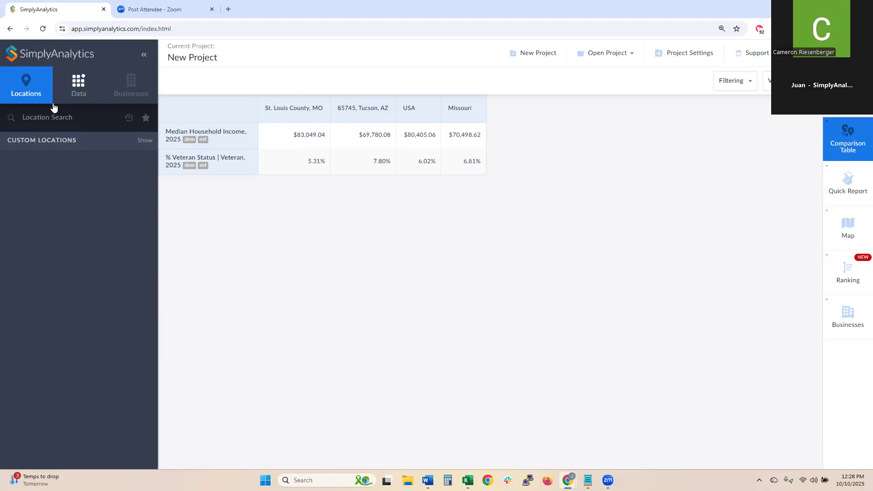
click(69, 91)
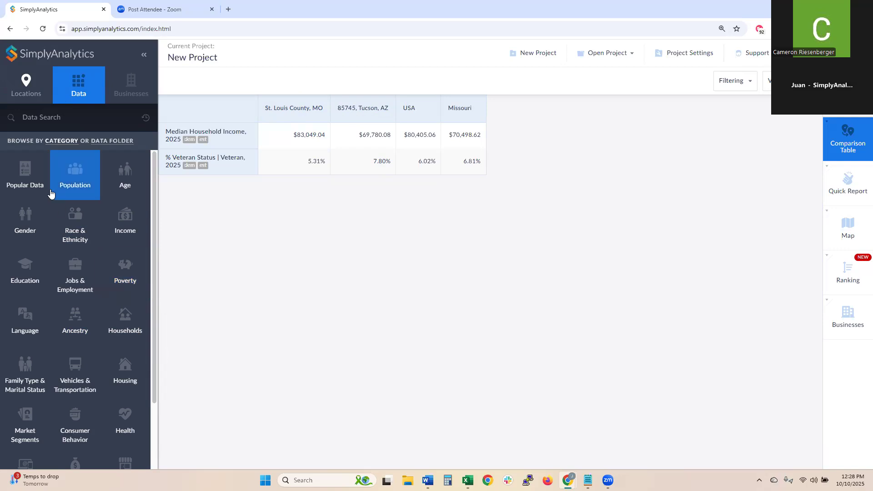
- Search data for 'nike' and add % Apparel/Accessories | Athletic Shoes | Nike as a row
click(96, 141)
click(24, 143)
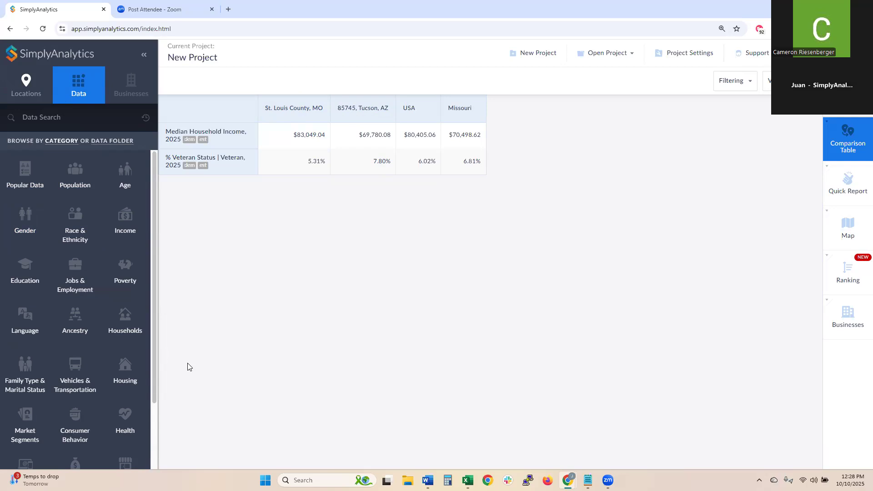
click(68, 120)
text(nike)
key(Return)
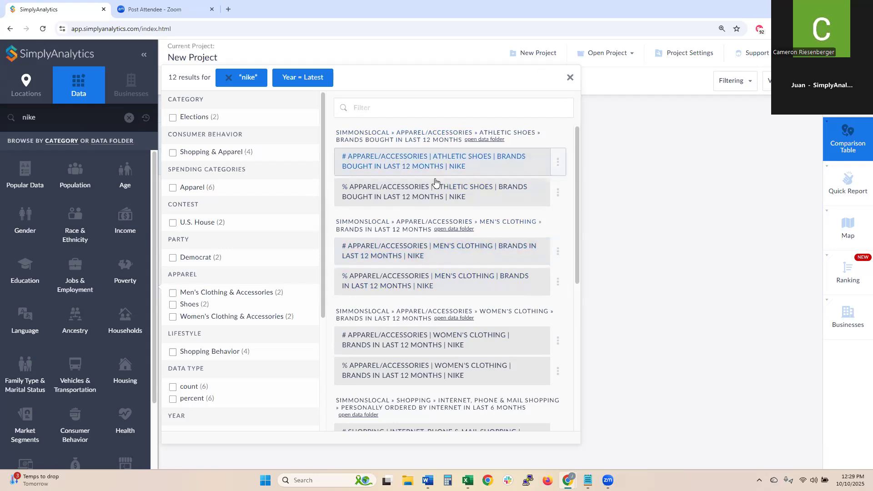
click(361, 198)
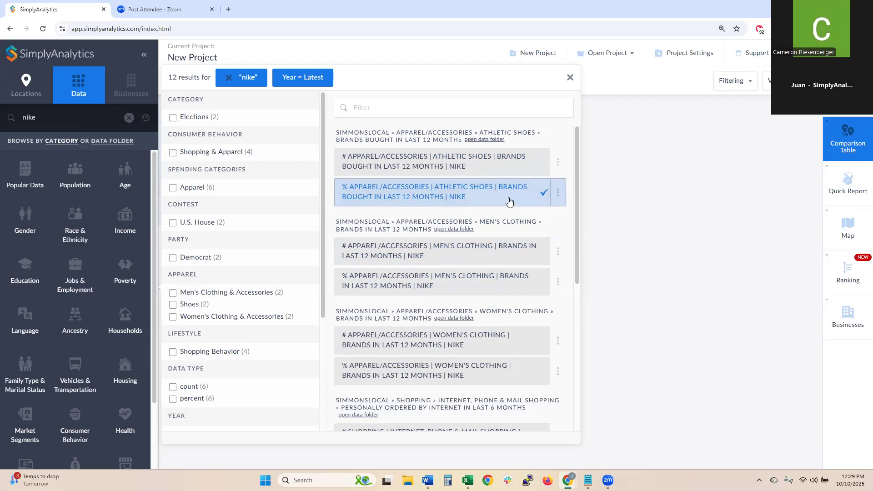
click(571, 81)
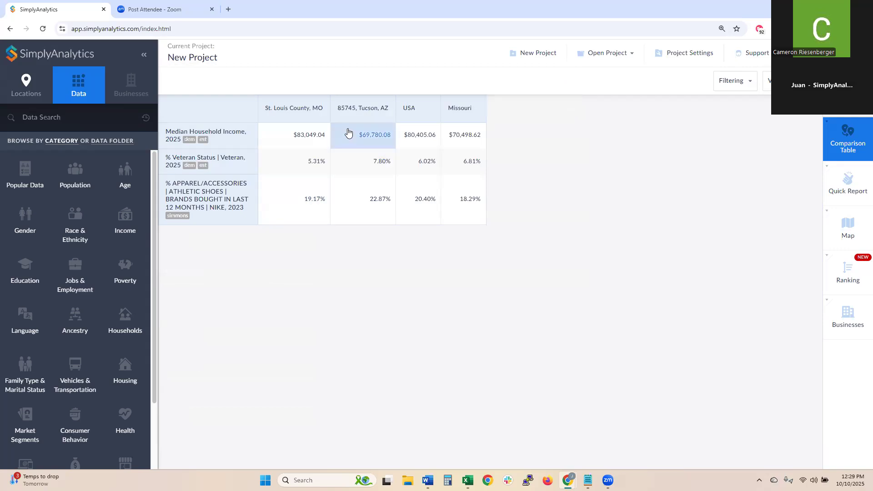
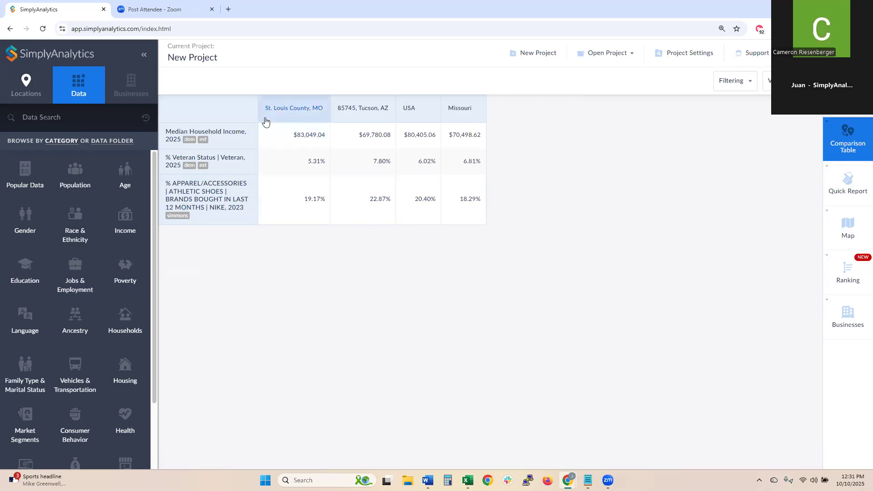
- Search locations for 'los an', add Los Angeles County, CA, and drag its column into second place
click(24, 98)
click(59, 118)
text(los an)
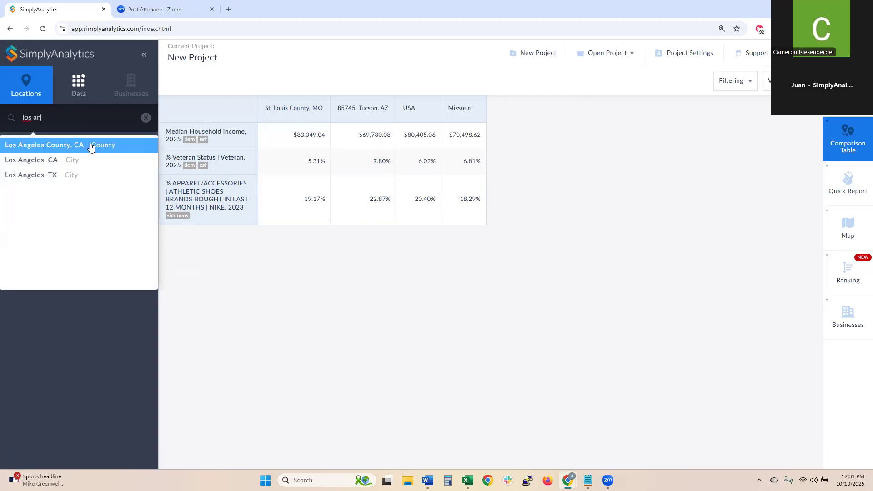
click(90, 145)
drag(503, 117, 352, 120)
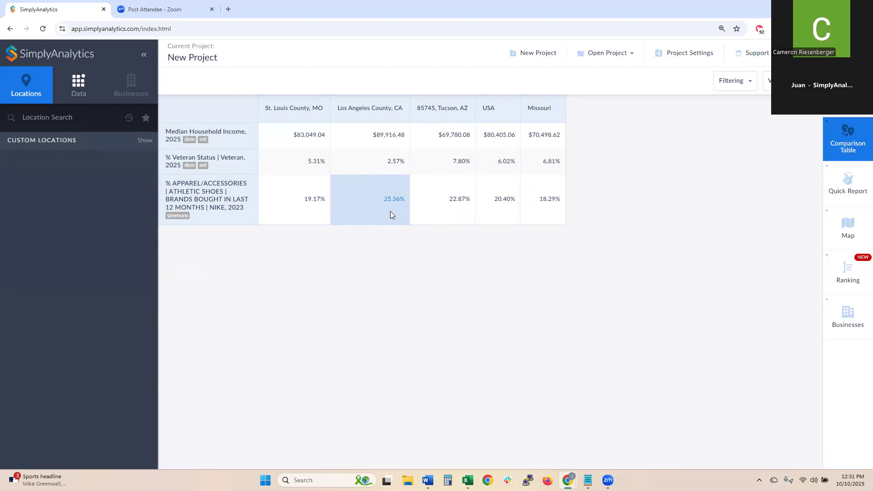
click(59, 83)
click(51, 118)
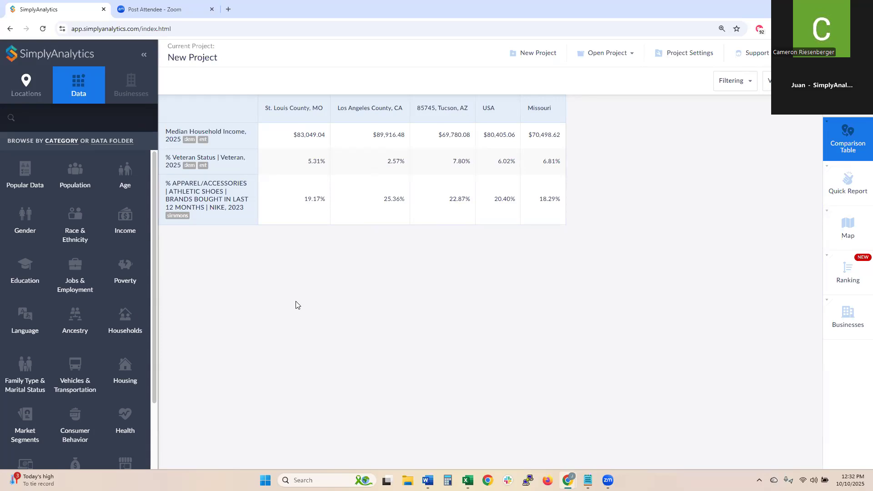
- Search data for 'yoga' and add % YOGA 2+ TIMES A WEEK as a table row
text(yoga)
key(Return)
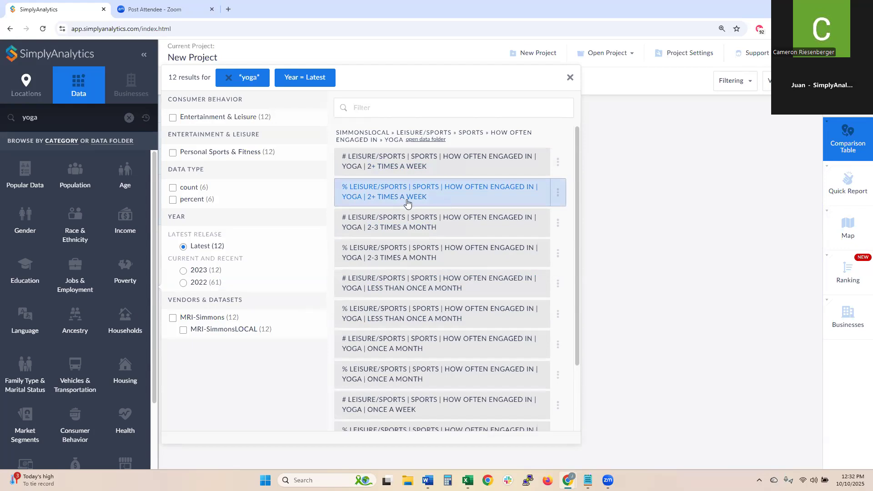
click(389, 192)
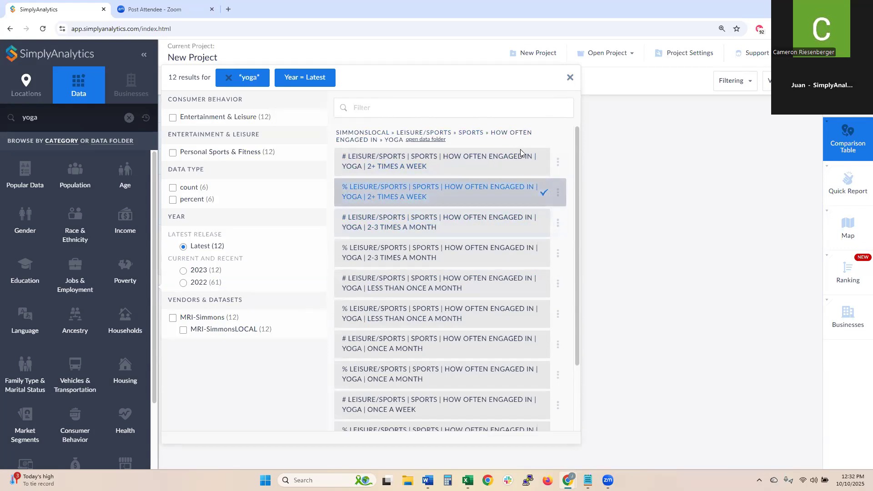
click(570, 77)
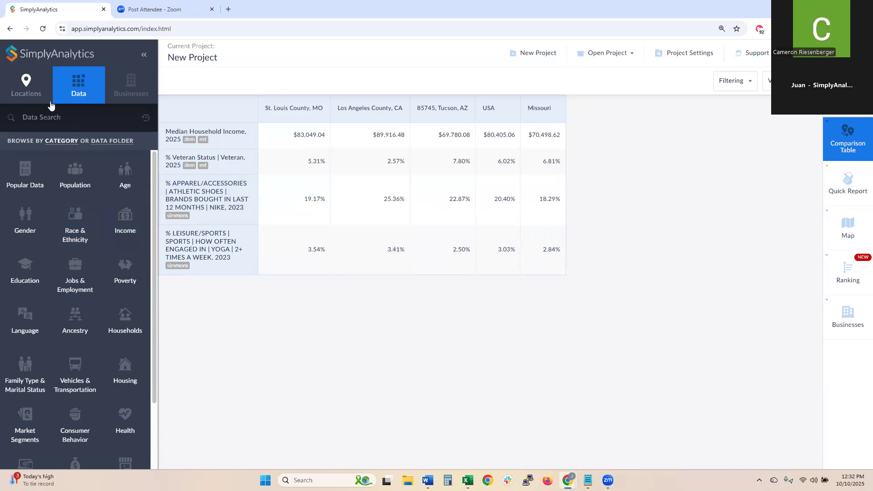
- Search locations for '10001' and add the 10001, New York, NY zip code column
click(27, 87)
click(50, 118)
text(10001)
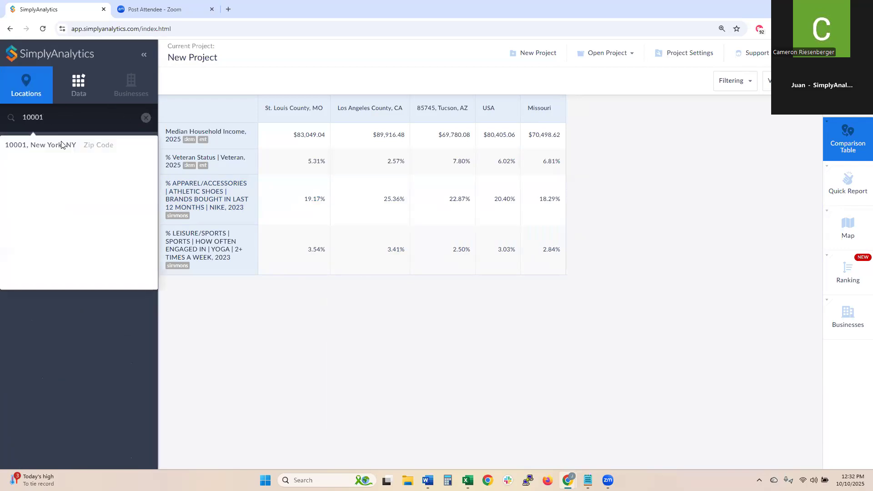
click(63, 145)
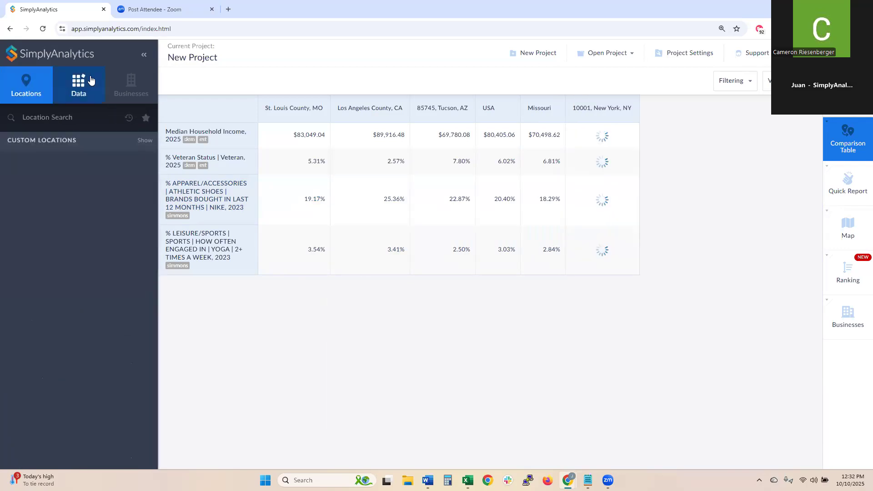
click(76, 81)
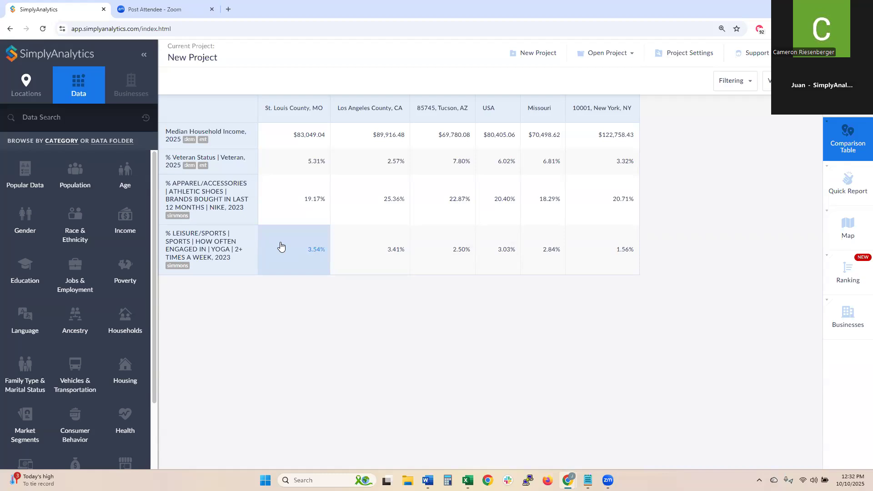
click(40, 115)
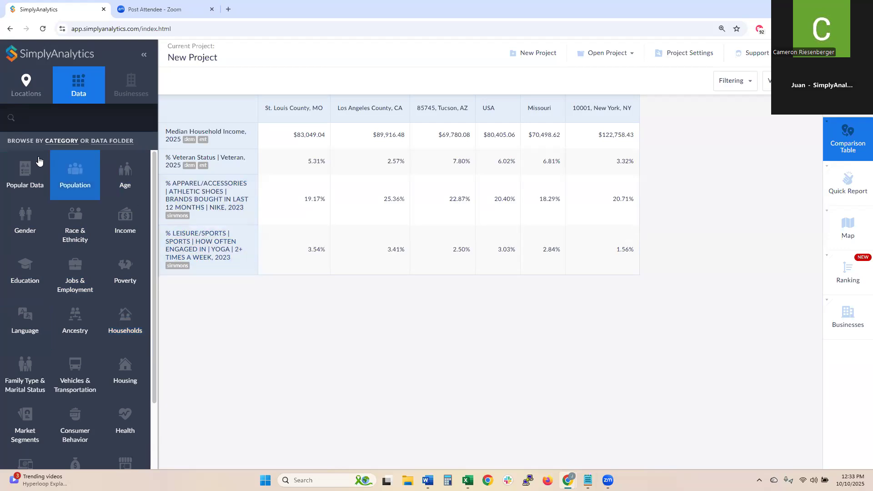
- Browse the 3574 Education variables and narrow them to the Attainment filter
click(31, 296)
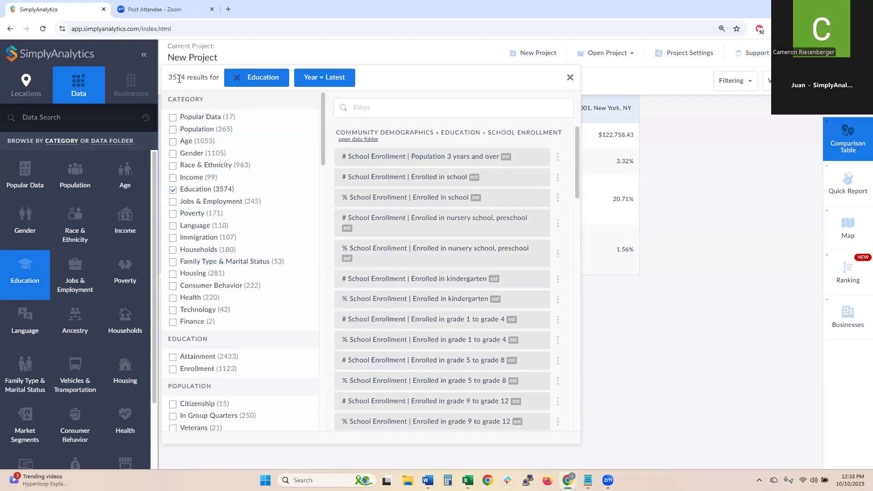
drag(169, 78, 194, 77)
scroll(488, 163, down, 4)
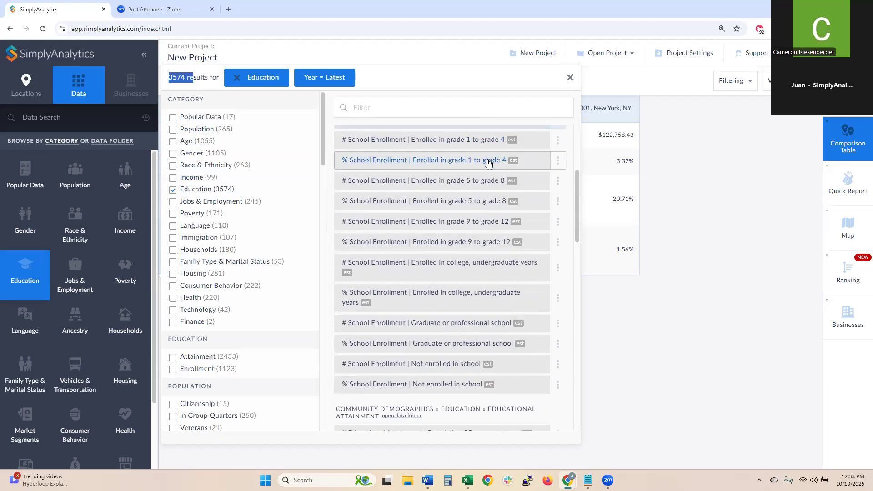
scroll(488, 162, down, 12)
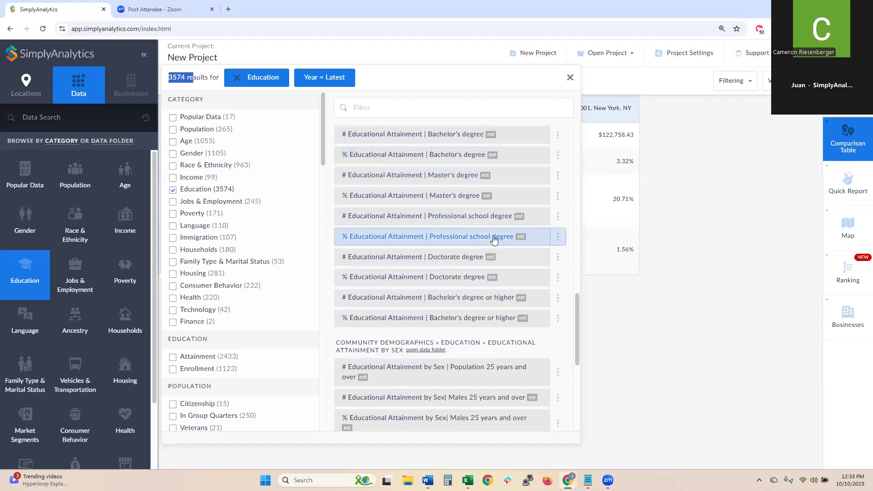
scroll(496, 241, down, 13)
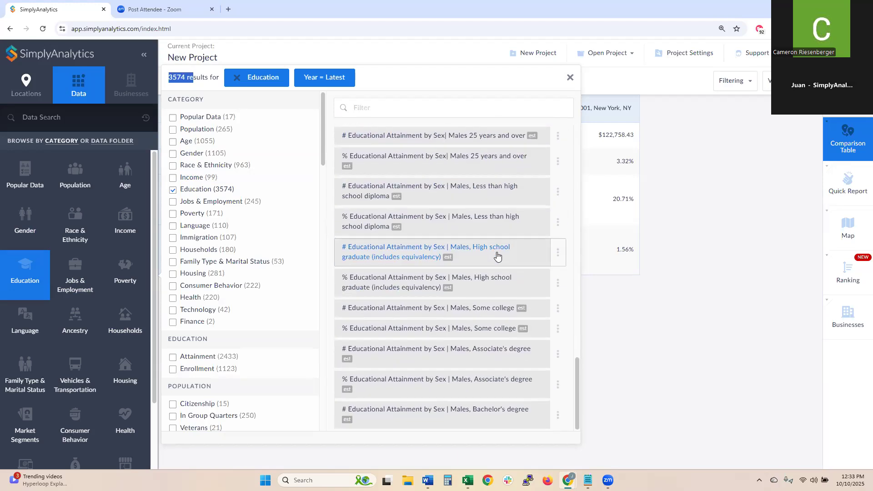
scroll(510, 259, down, 15)
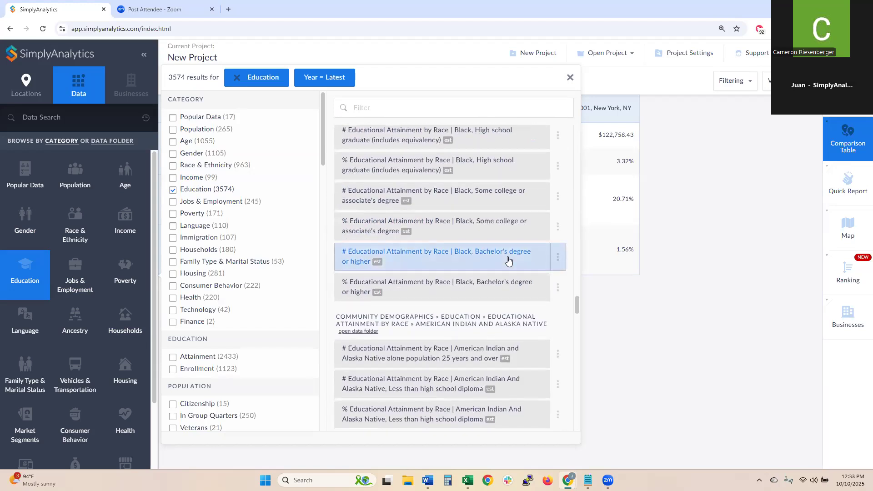
drag(577, 318, 577, 135)
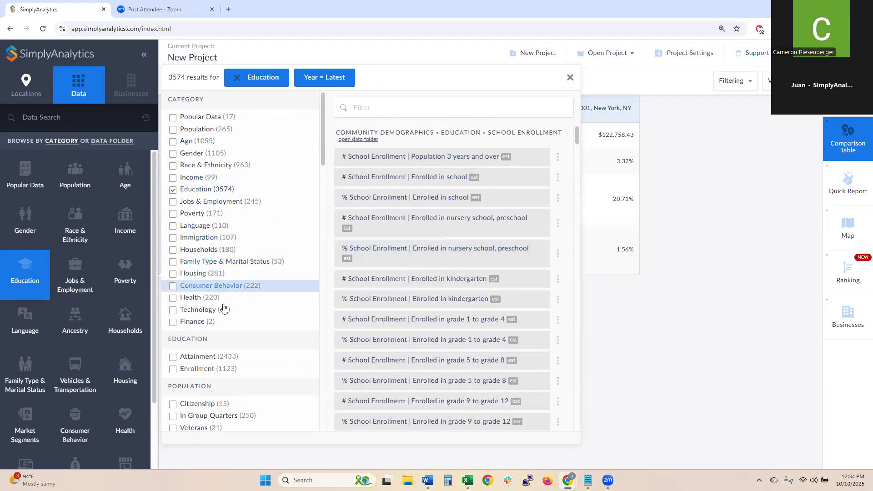
scroll(224, 306, down, 3)
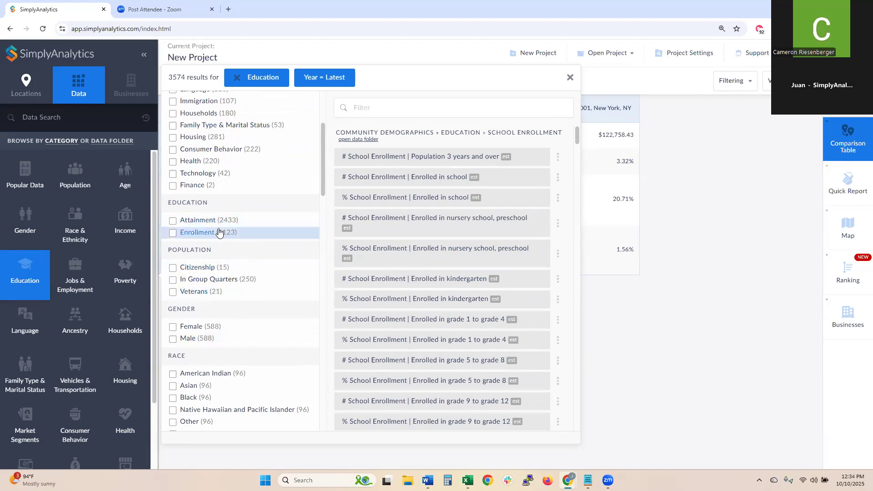
click(200, 221)
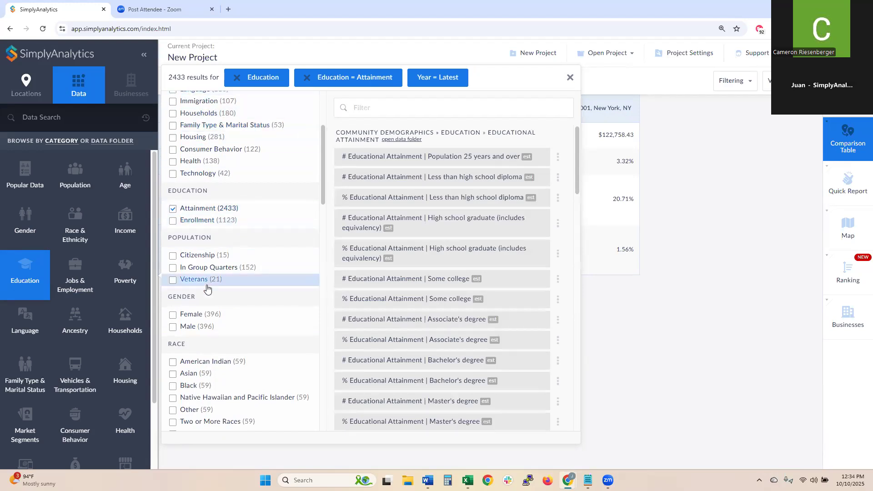
- Filter to Female and Hispanic, then add % Hispanic or Latino Females with Bachelor's degree or higher
scroll(225, 218, down, 1)
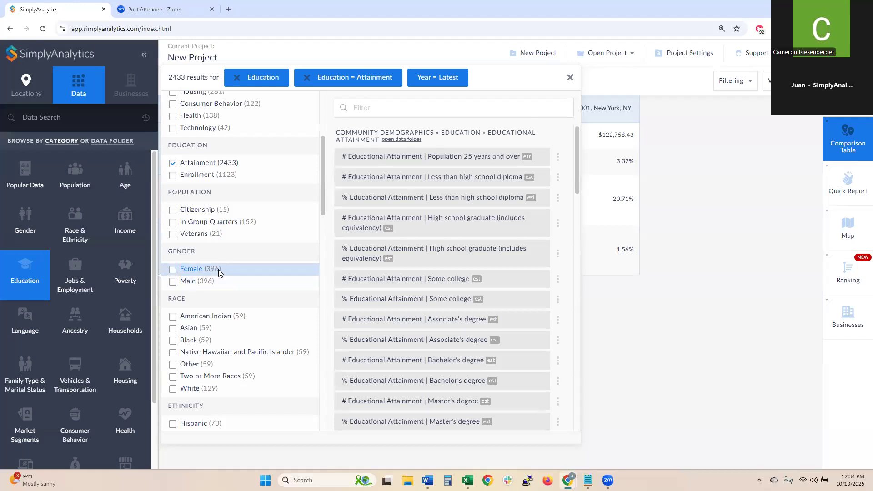
click(219, 272)
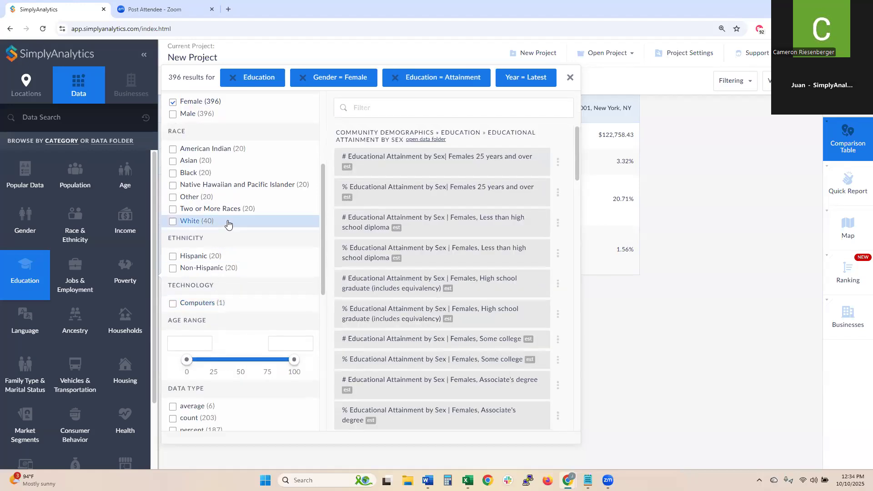
click(227, 256)
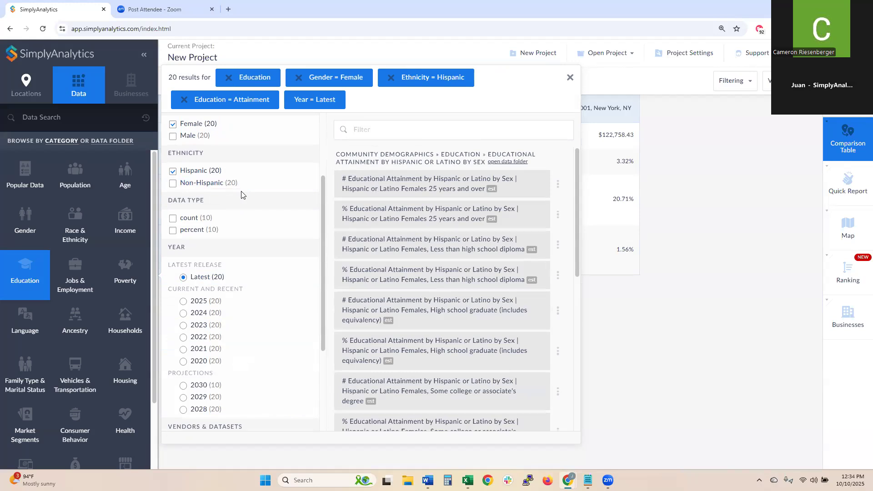
drag(168, 78, 202, 78)
click(313, 216)
scroll(477, 170, down, 1)
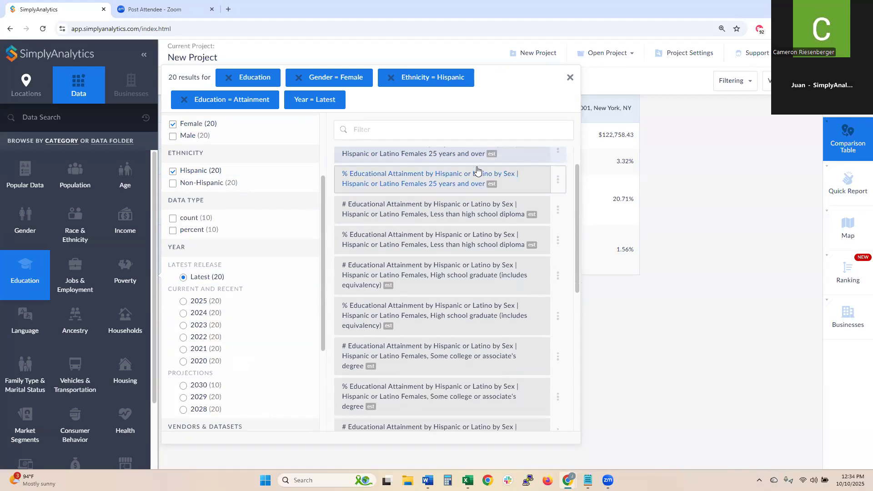
scroll(477, 171, down, 3)
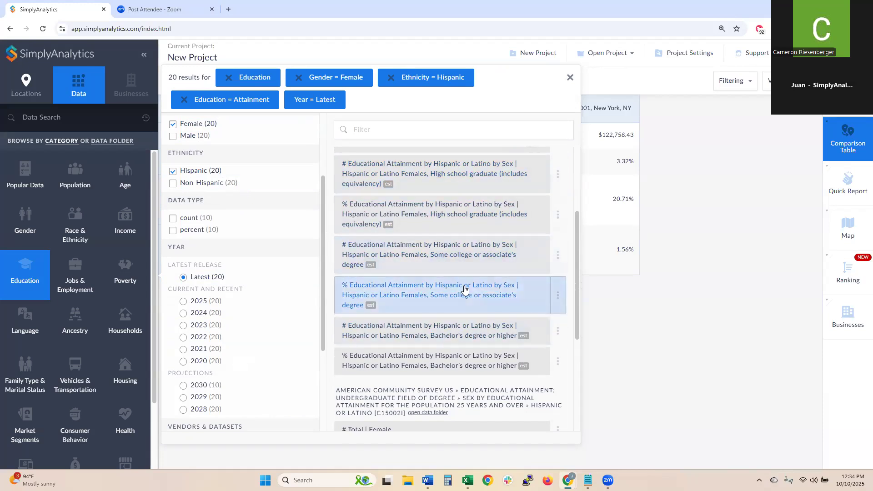
click(427, 356)
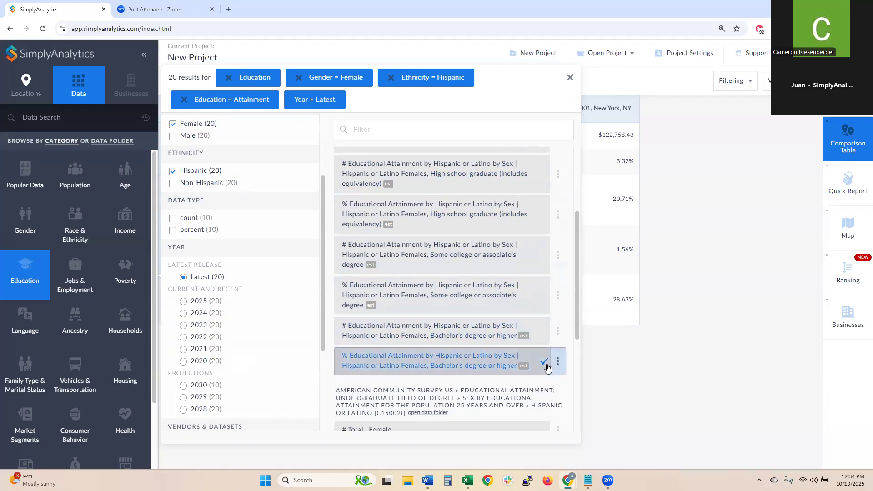
click(570, 78)
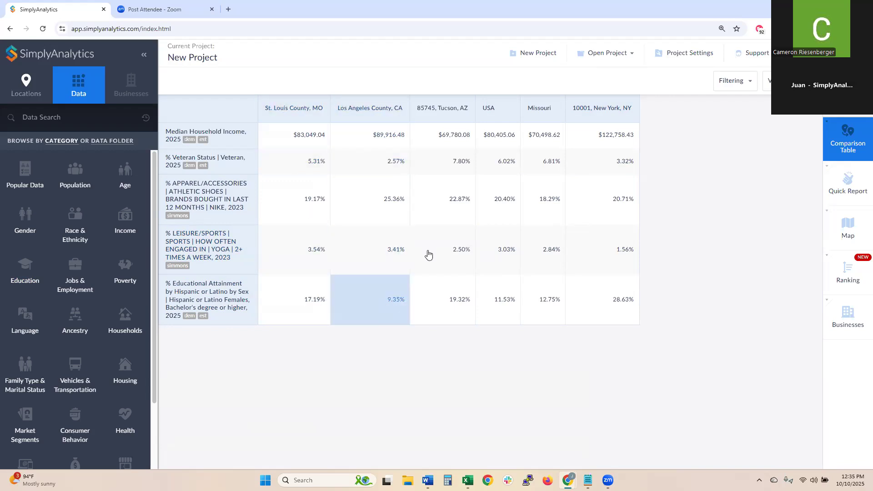
- Move the USA column to second place and switch browsing to Data Folder
drag(489, 108, 350, 108)
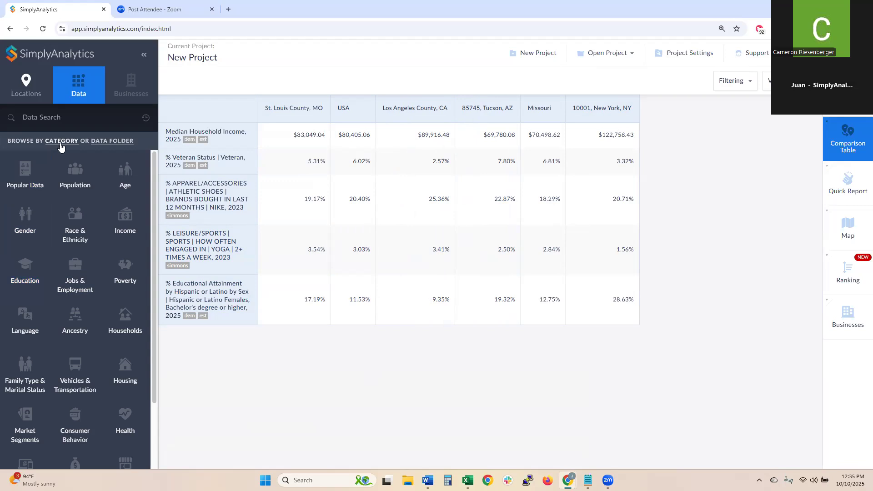
click(101, 142)
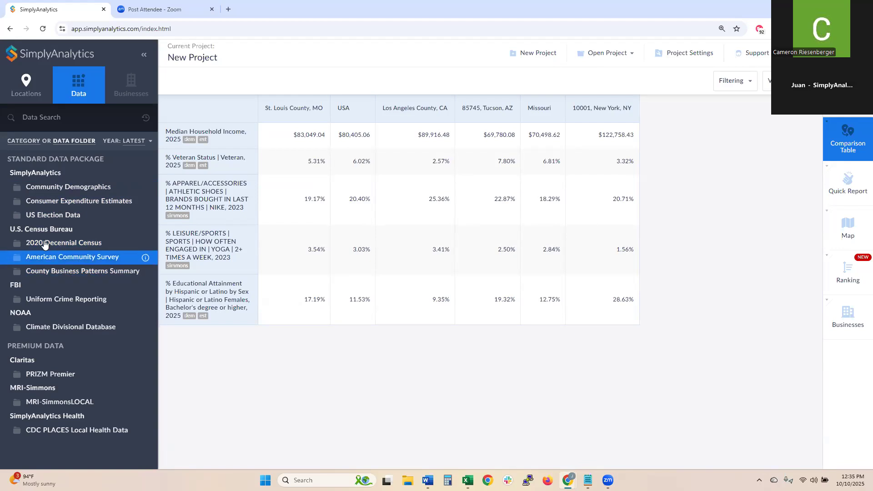
- Add Consumer Expenditure Estimates' Apparel and services | Women and girls, 2022 to the table
click(73, 202)
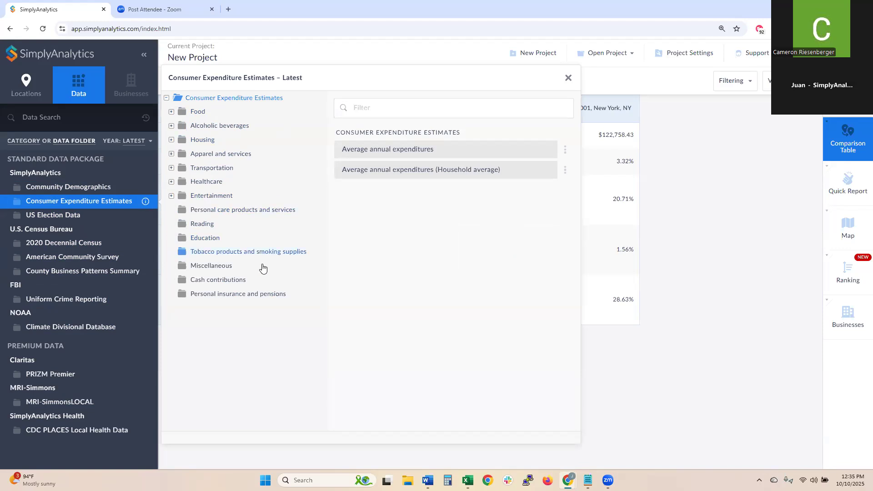
click(217, 160)
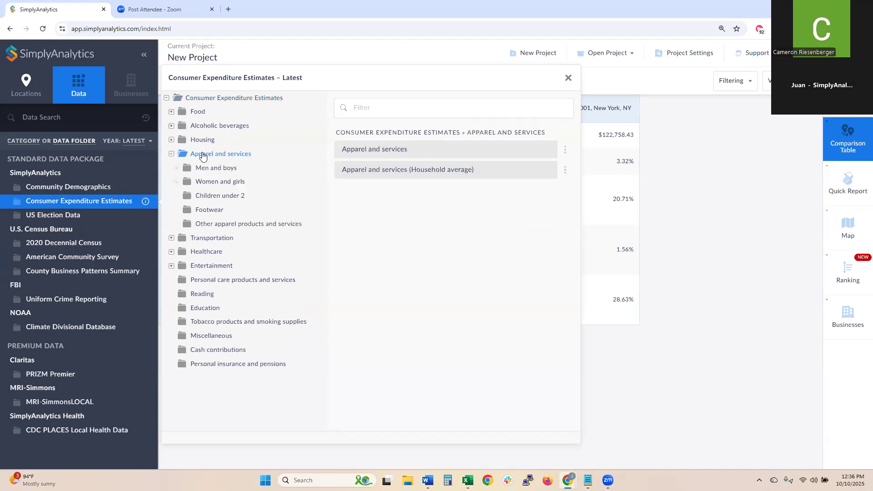
click(219, 186)
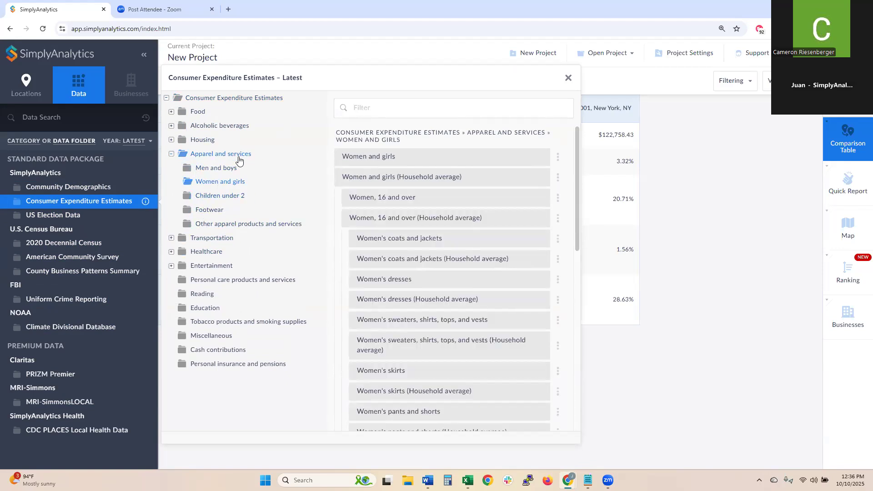
click(387, 156)
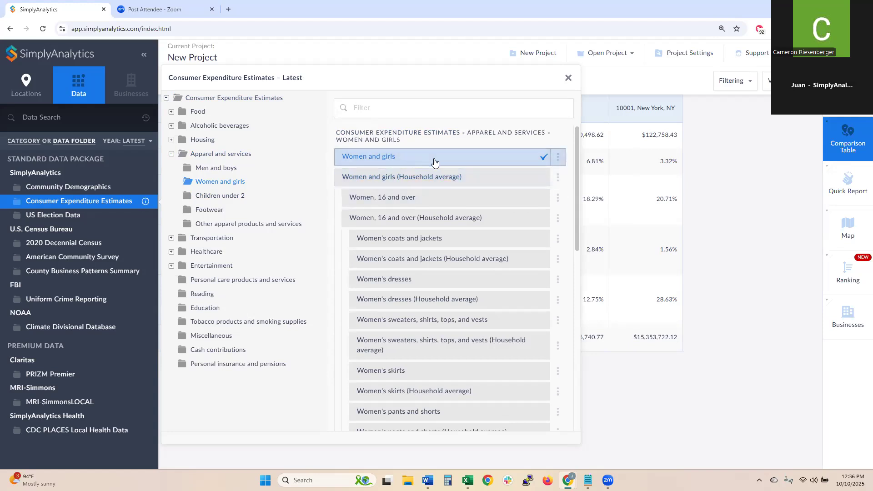
click(569, 79)
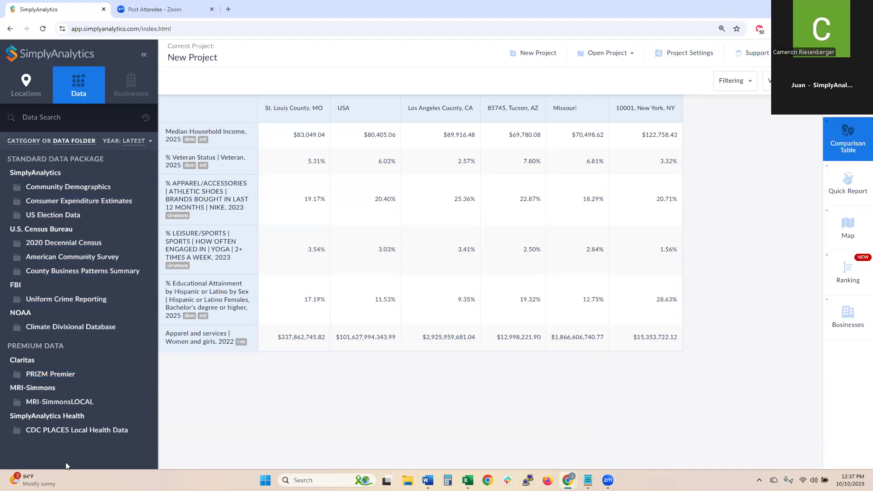
- Add CDC PLACES % Current cigarette smoking among adults, 2024, after browsing other health folders
click(51, 432)
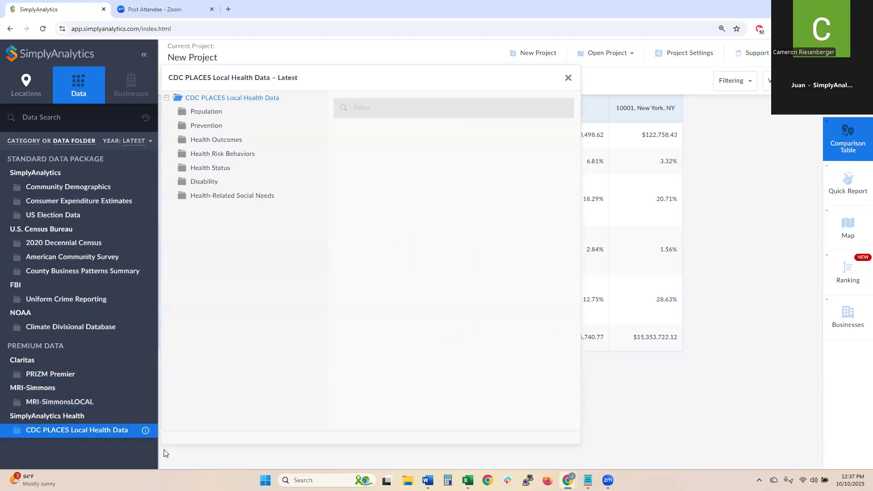
click(210, 156)
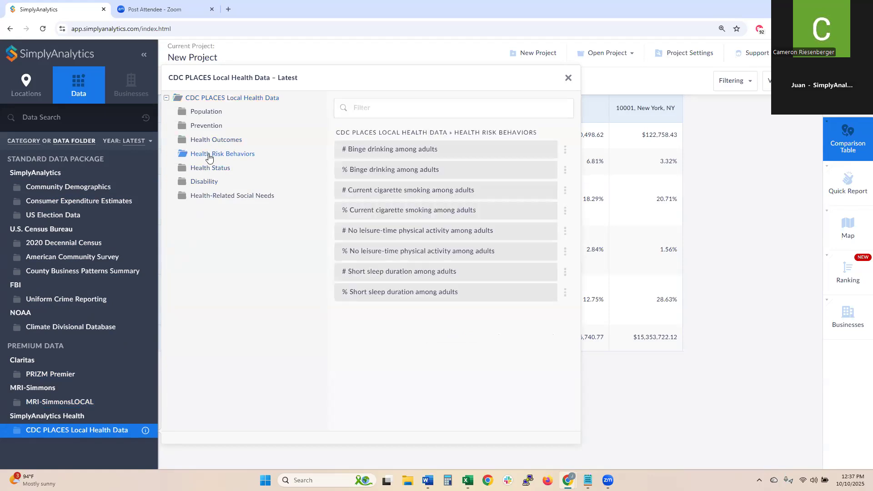
click(385, 211)
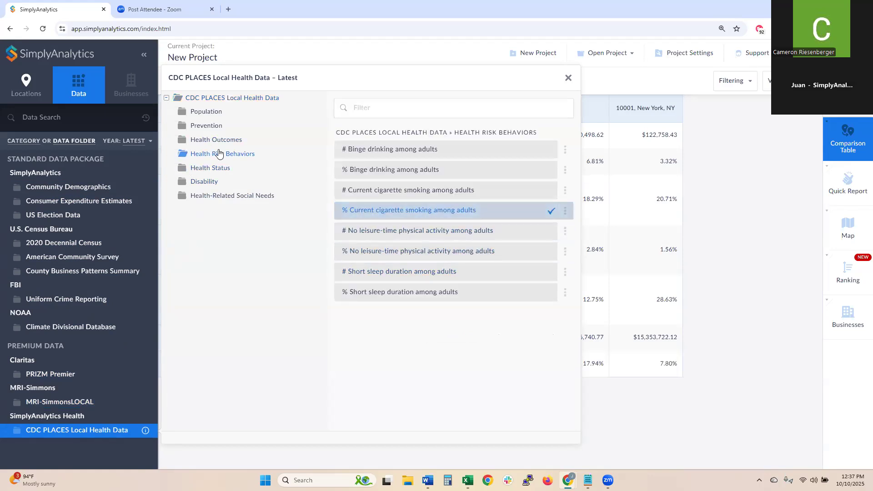
click(226, 169)
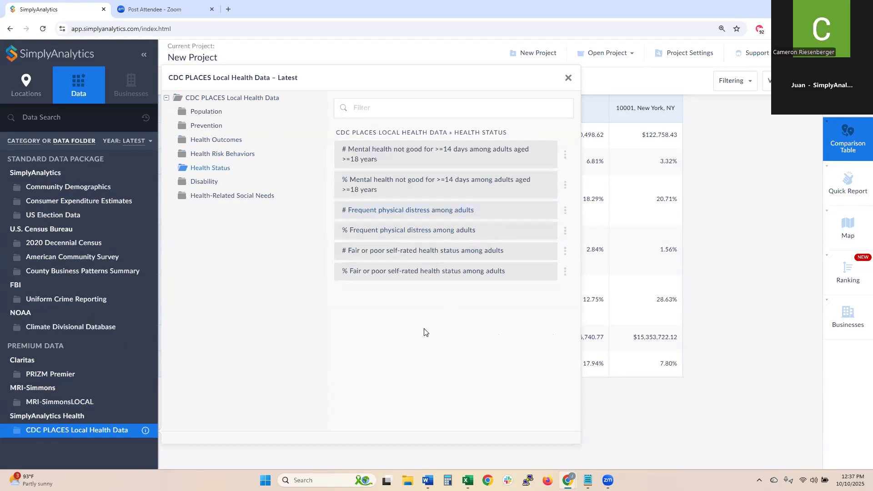
click(207, 127)
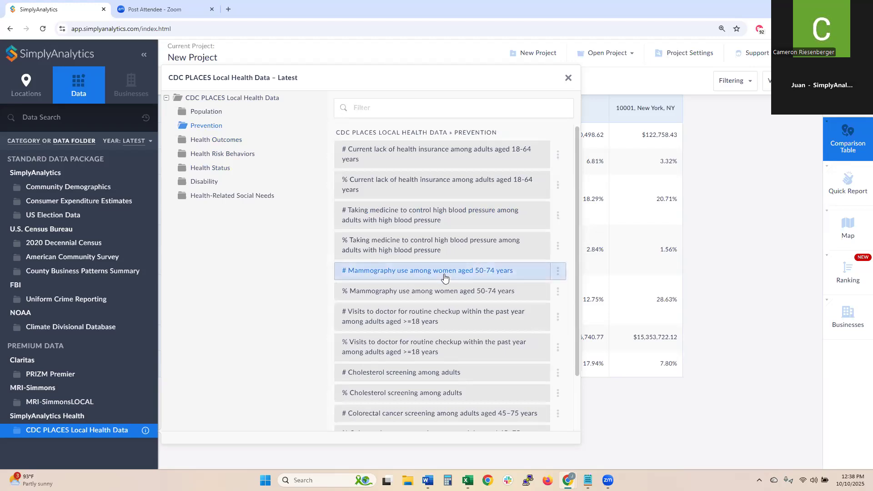
scroll(387, 273, down, 2)
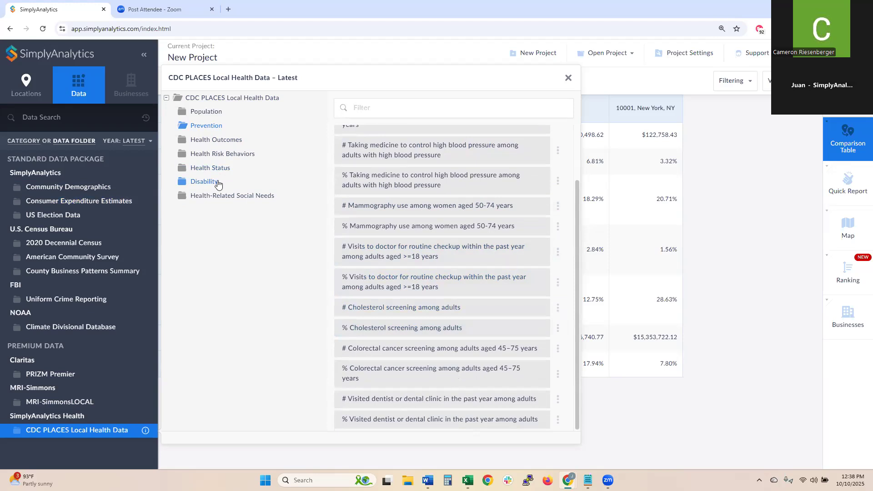
click(203, 182)
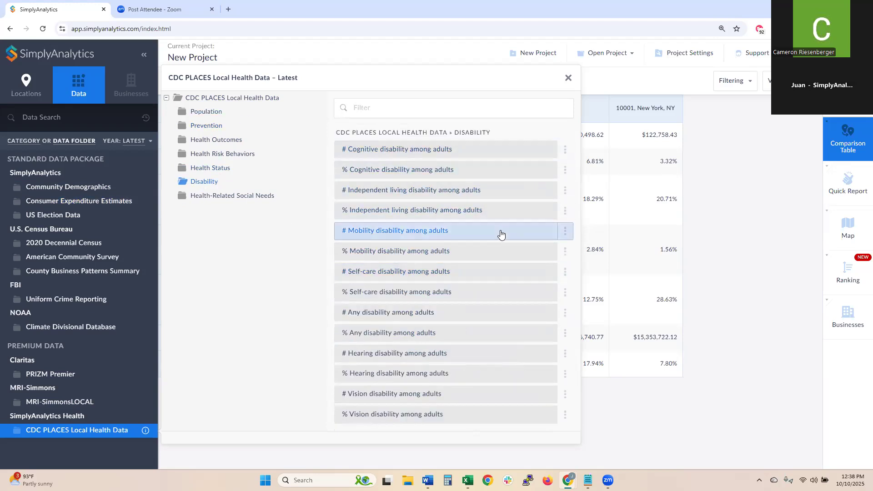
click(569, 78)
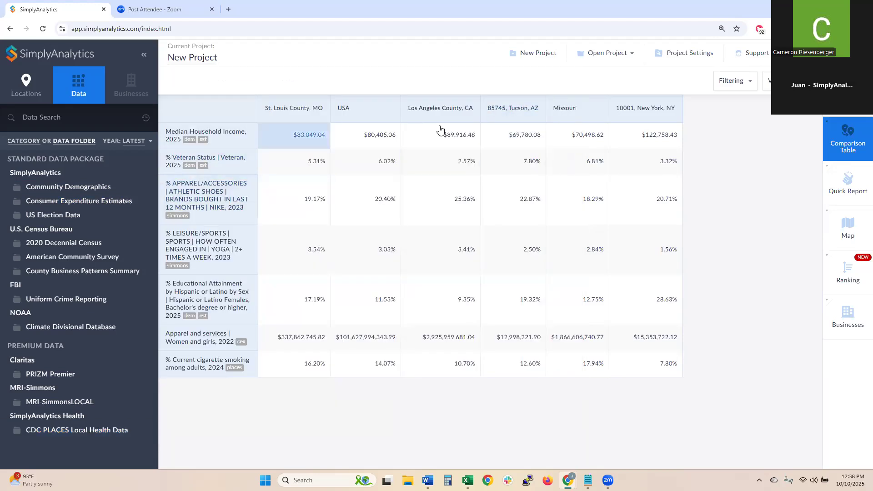
- Open the MRI-SimmonsLOCAL folder under Premium Data in the Data sidebar
click(80, 400)
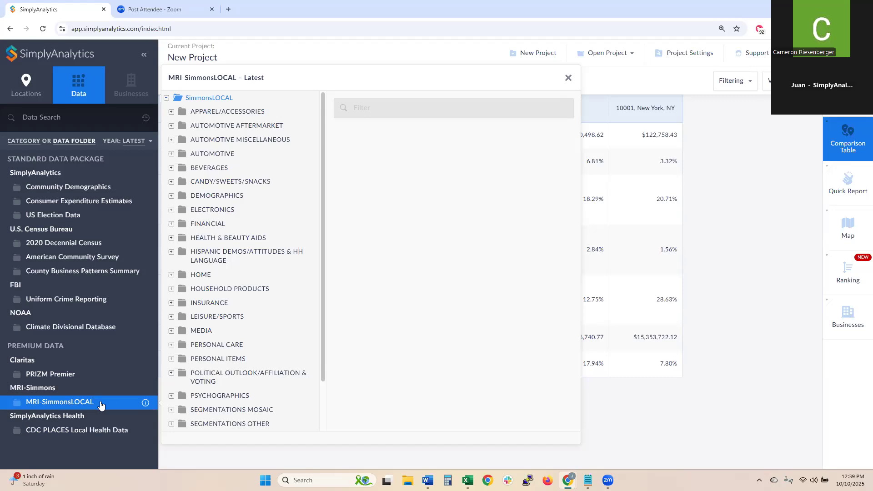
- Expand PSYCHOGRAPHICS to show subfolders like Attitudes Toward Advertising and Buying Styles
scroll(222, 350, down, 2)
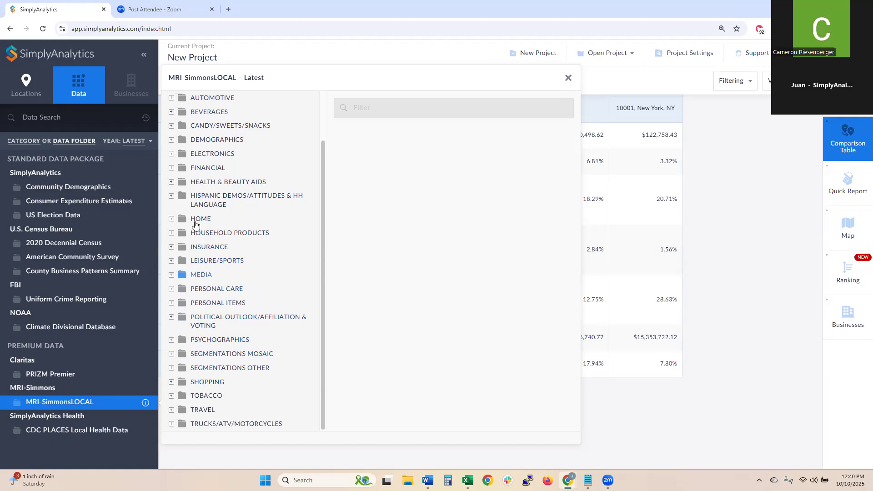
click(214, 341)
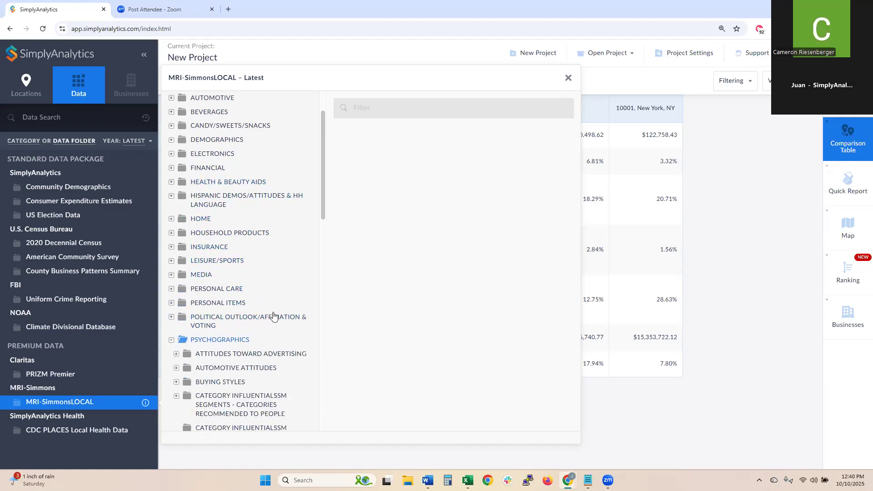
- Expand Fashion & Style Attitudes and add % Agree Completely for 'buying new clothes gives a thrill'
drag(323, 203, 323, 281)
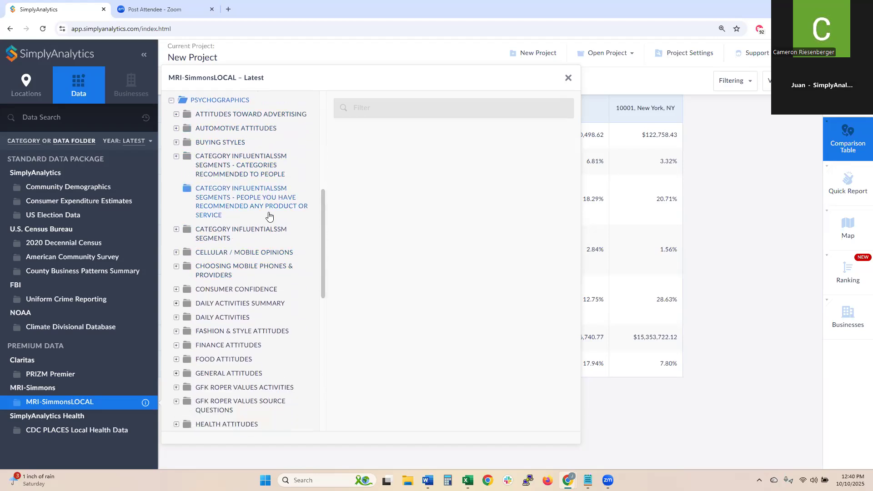
scroll(243, 180, down, 2)
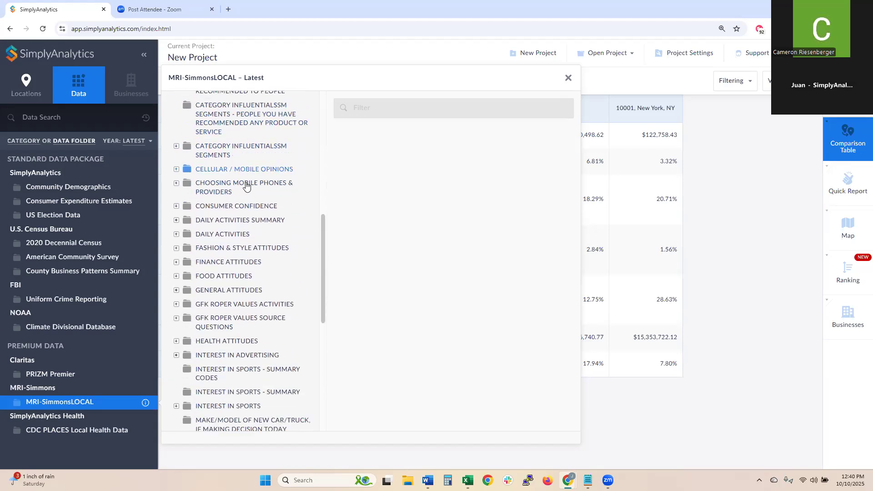
click(223, 246)
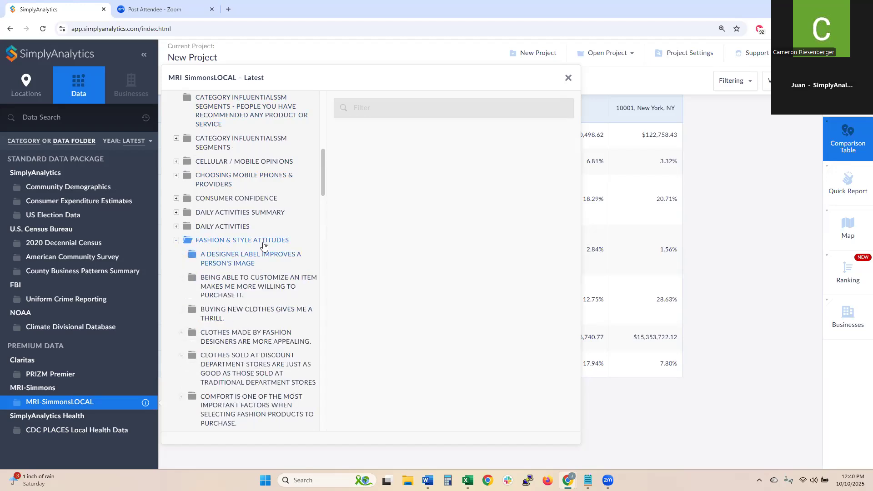
scroll(323, 176, down, 2)
drag(324, 178, 324, 180)
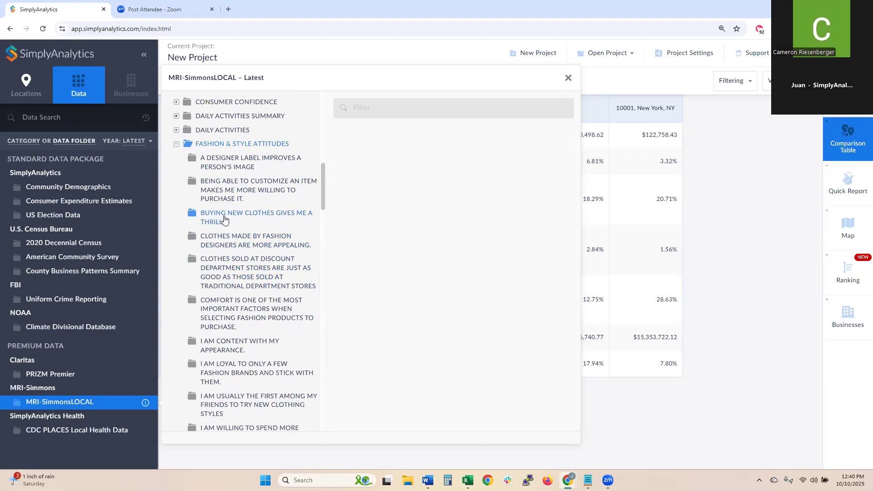
click(263, 222)
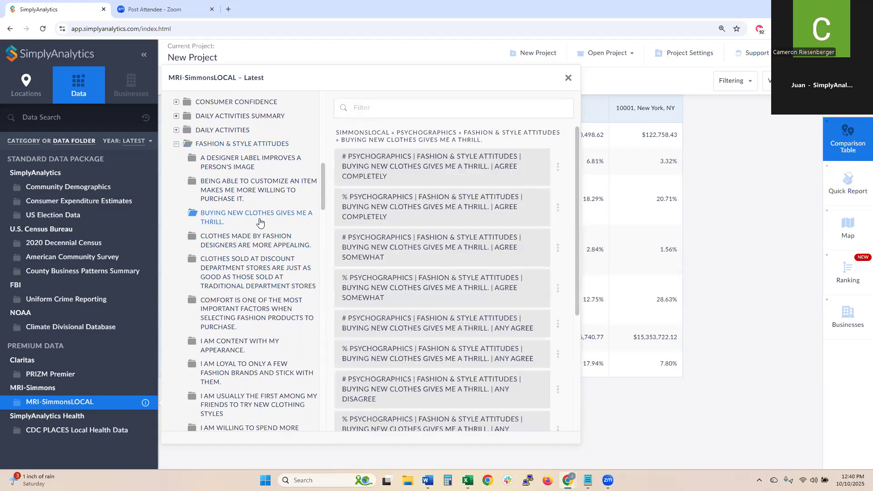
click(381, 208)
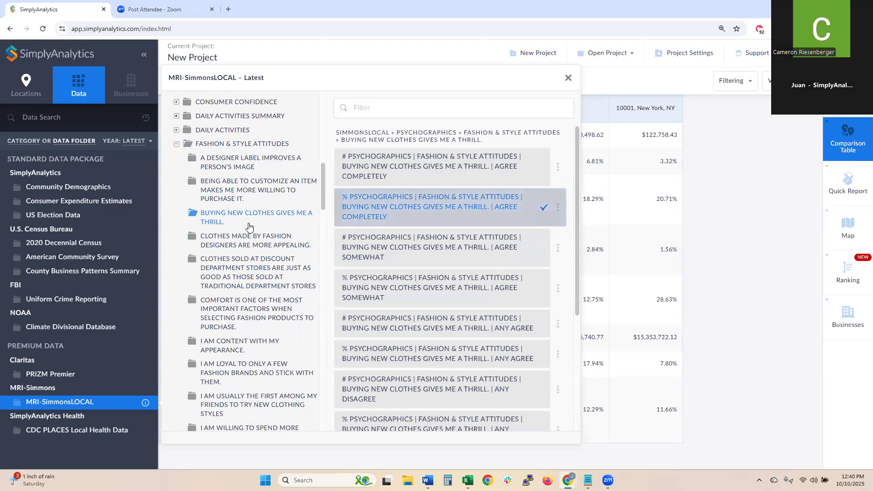
- Add % Agree Completely for overspending on clothes, then collapse the Fashion & Style Attitudes folder
scroll(251, 229, down, 2)
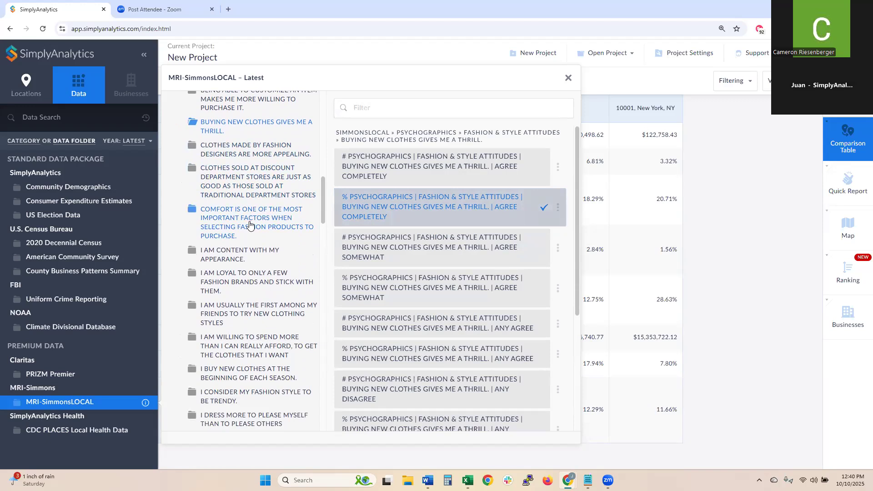
scroll(249, 236, down, 1)
click(243, 304)
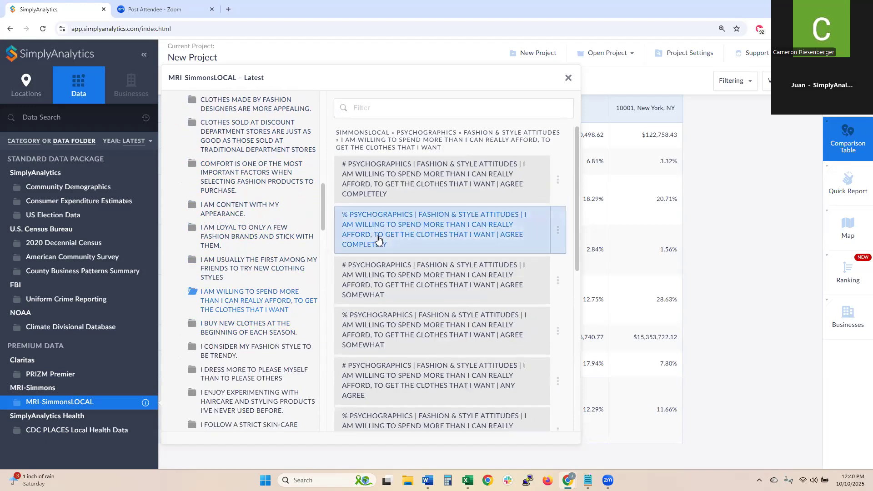
click(346, 239)
scroll(244, 238, down, 5)
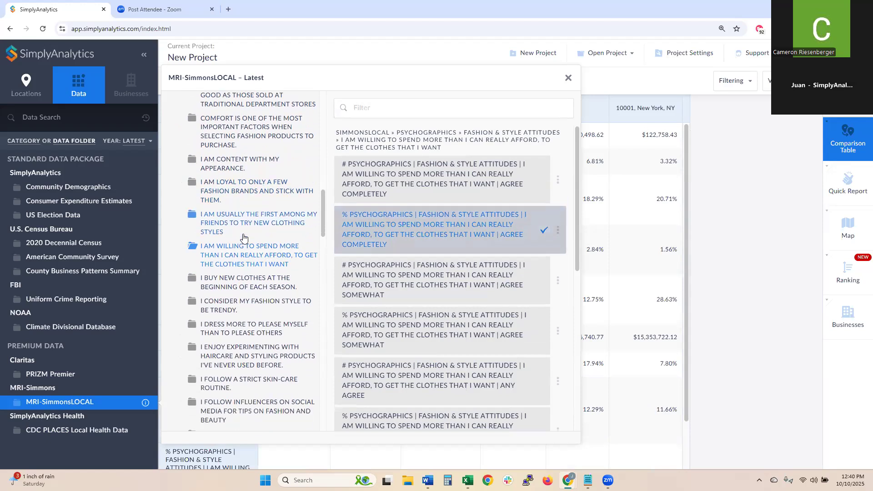
scroll(244, 243, down, 4)
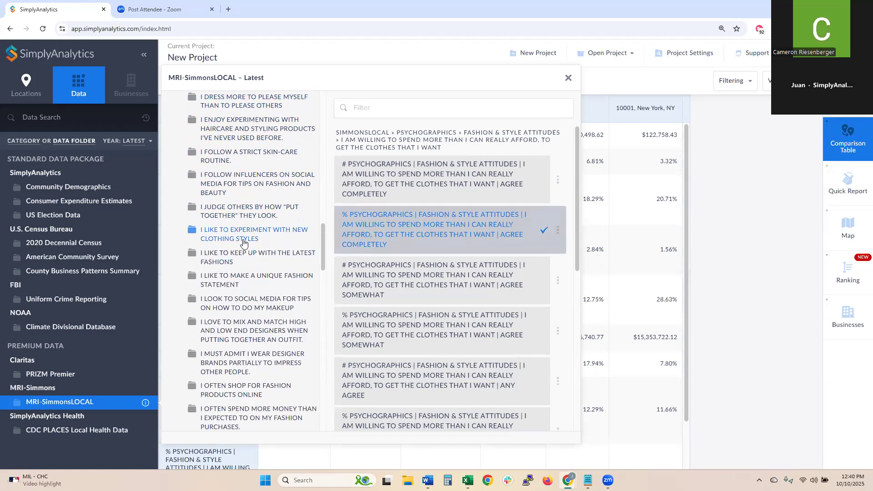
scroll(245, 243, down, 5)
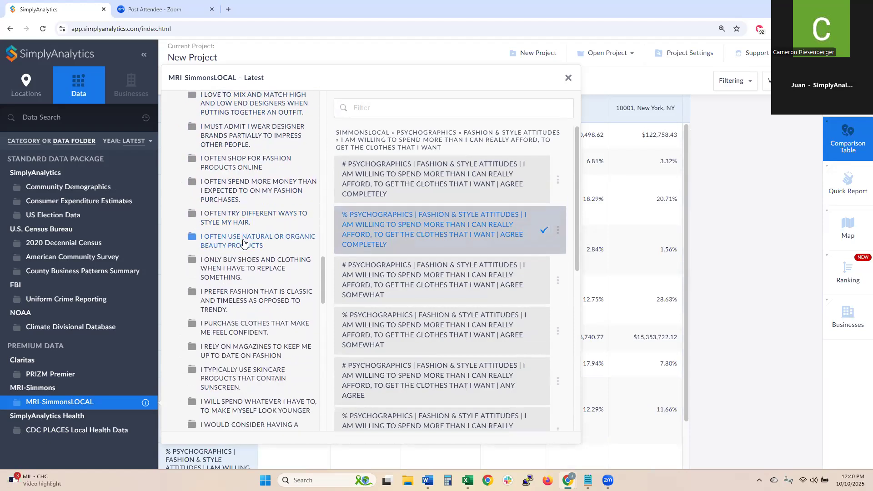
scroll(244, 243, down, 3)
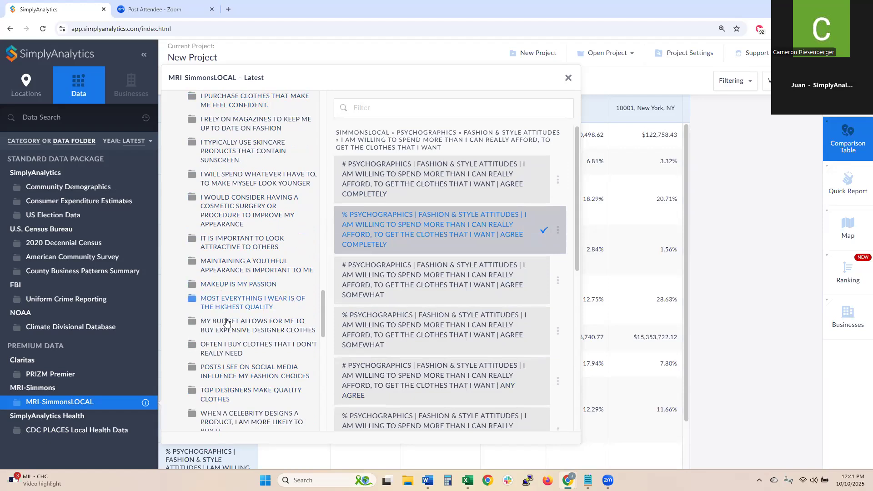
scroll(230, 351, down, 4)
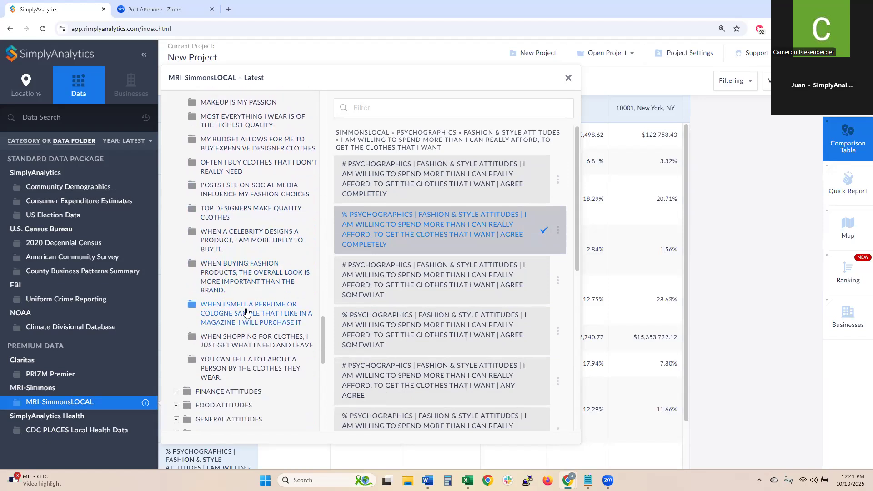
scroll(246, 312, up, 15)
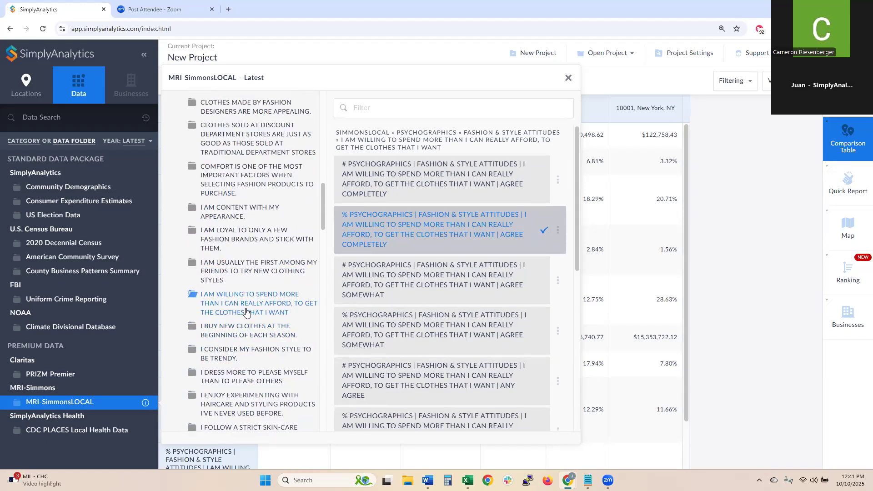
scroll(246, 312, up, 5)
click(176, 190)
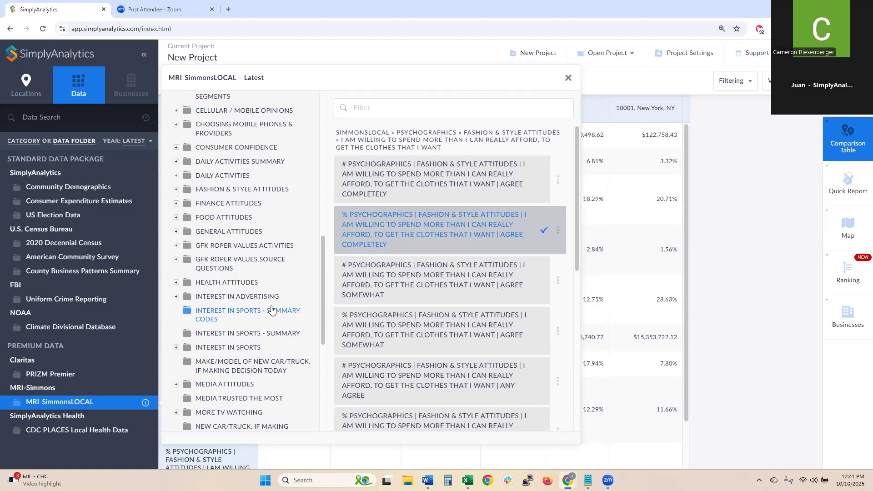
scroll(205, 253, up, 5)
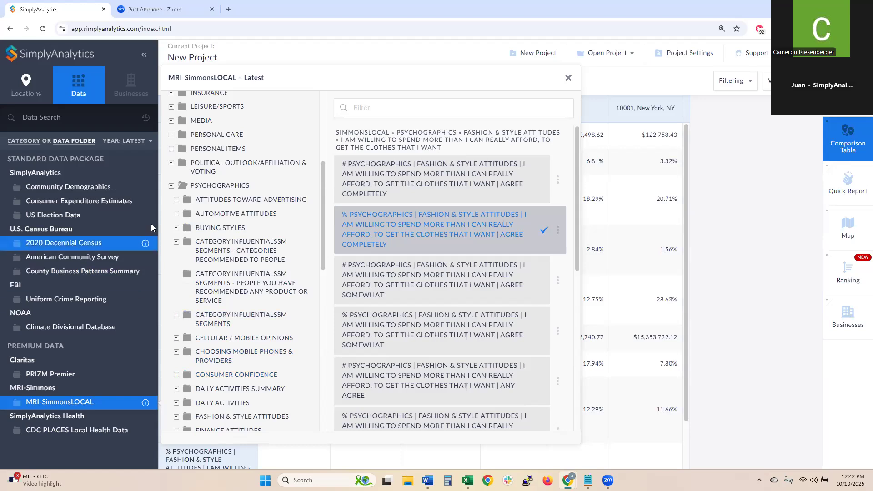
- Add % Agree Completely that a used car is as good as new, then move Los Angeles County first
click(217, 217)
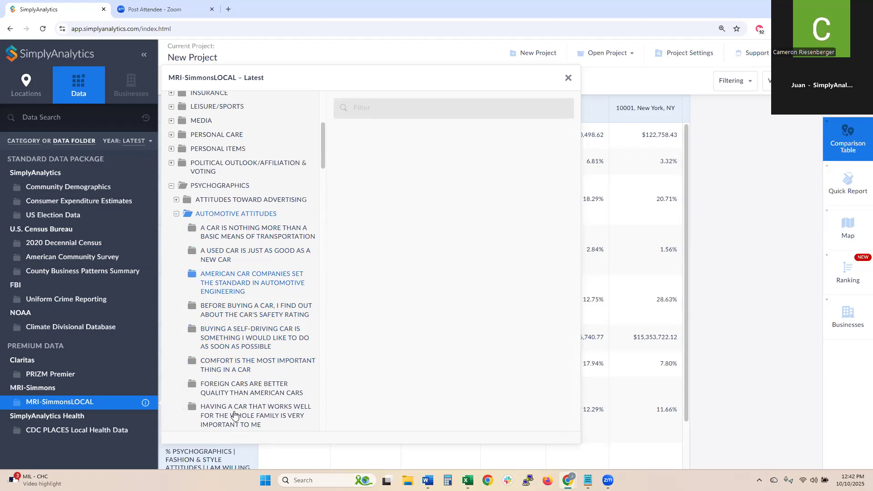
click(215, 256)
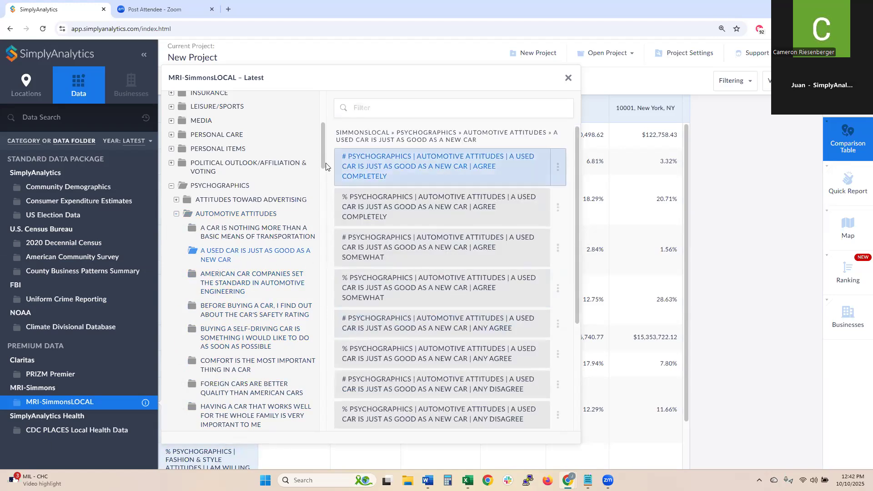
click(409, 202)
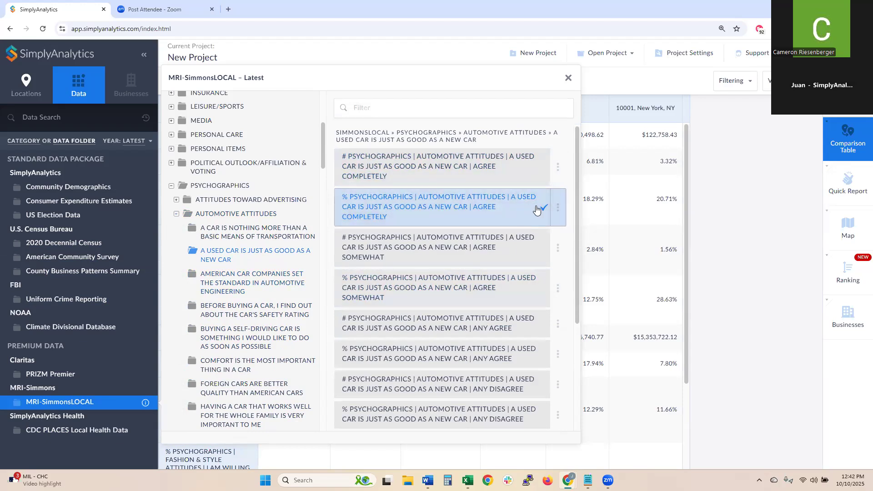
click(568, 78)
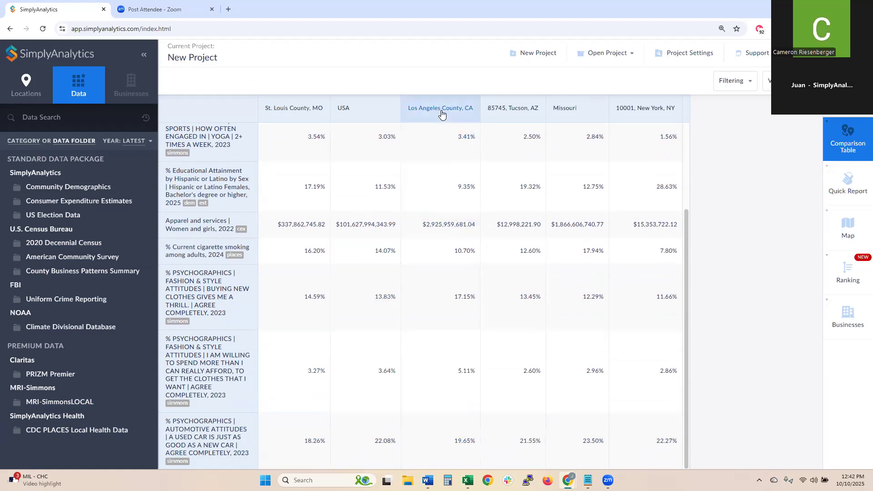
drag(441, 113, 300, 113)
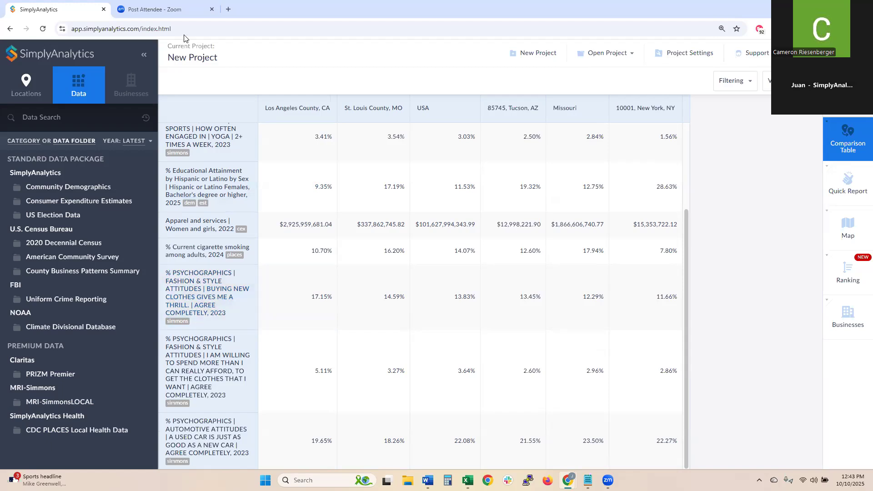
- Move St. Louis County, MO before Los Angeles County and switch to the St. Louis County city ranking
drag(370, 108, 300, 180)
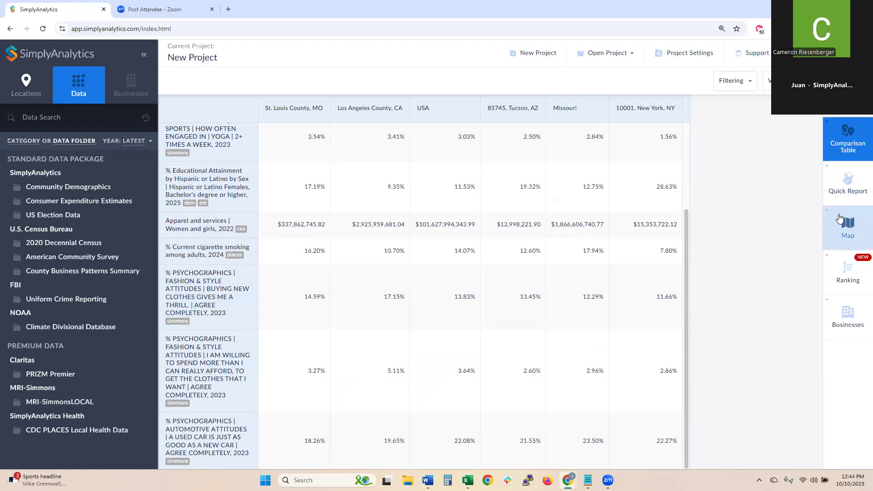
click(843, 274)
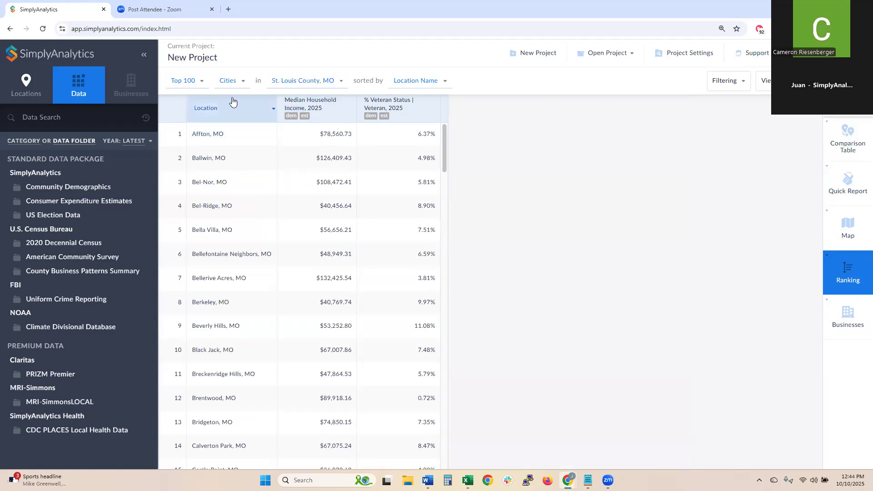
- Rank St. Louis County zip codes instead of cities, sorted by Median Household Income, 2025
click(229, 81)
click(241, 141)
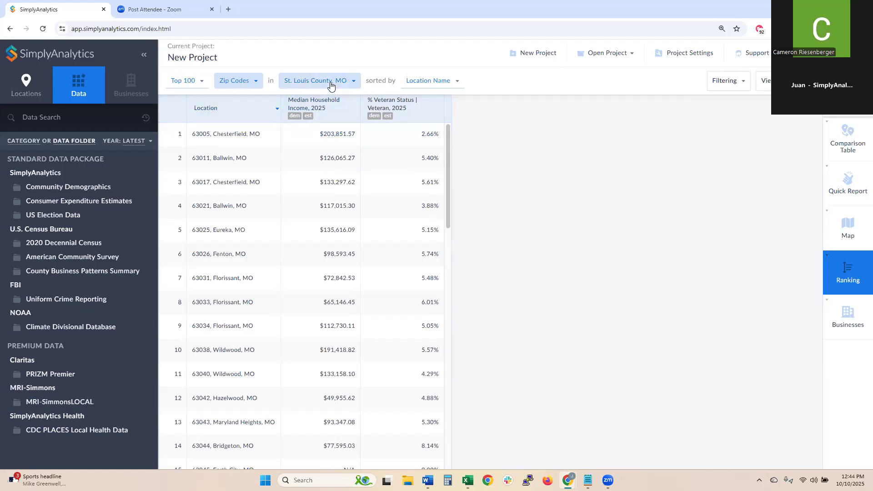
click(441, 87)
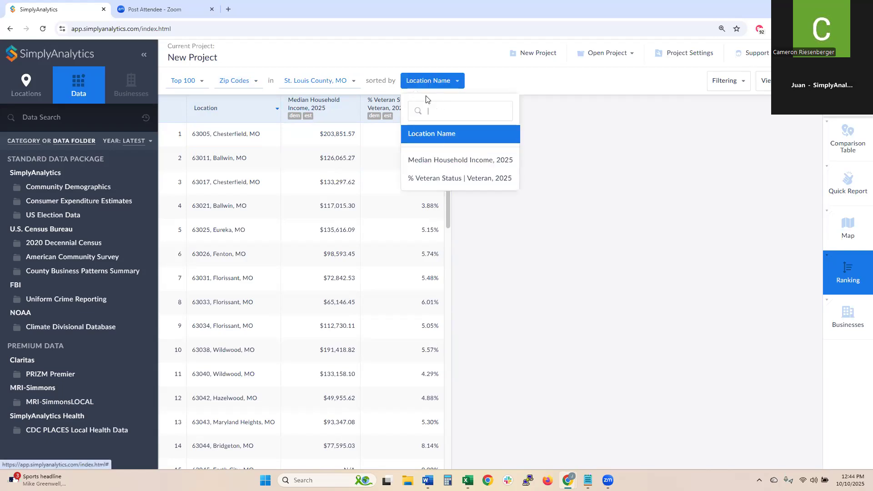
click(448, 161)
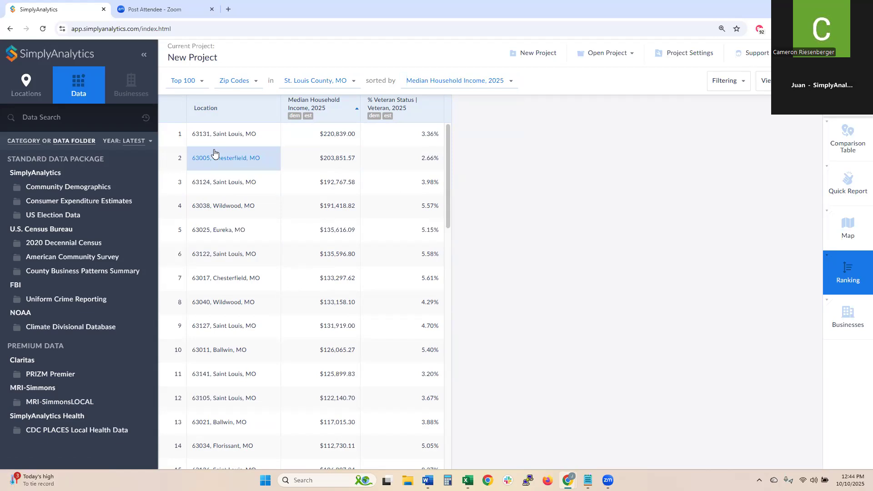
click(331, 133)
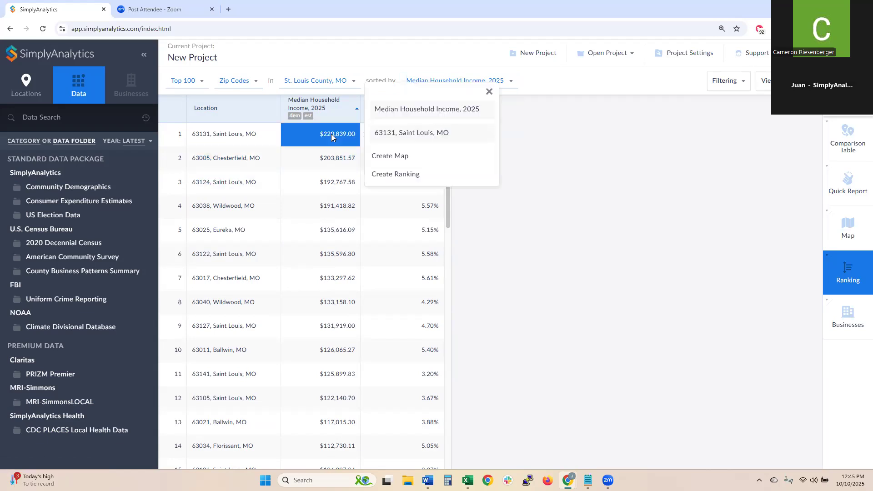
- Map 2025 median household income for zip 63131 with a location mask, then return to Ranking
click(425, 156)
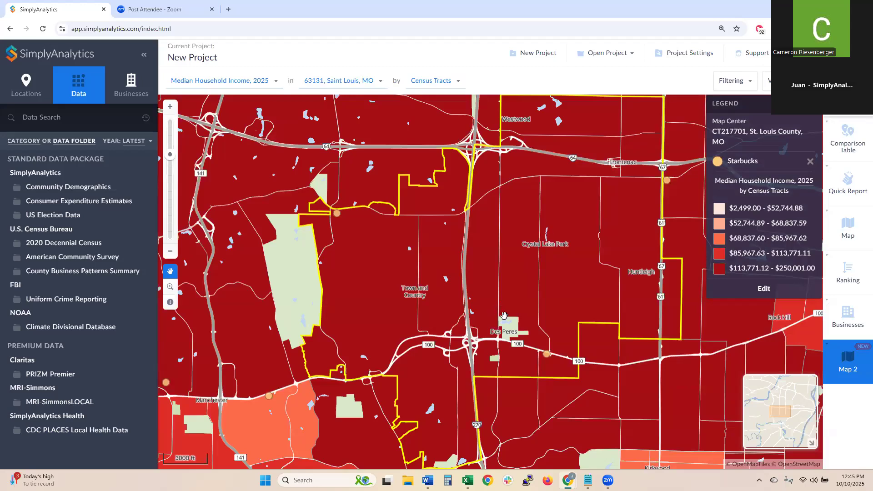
click(768, 81)
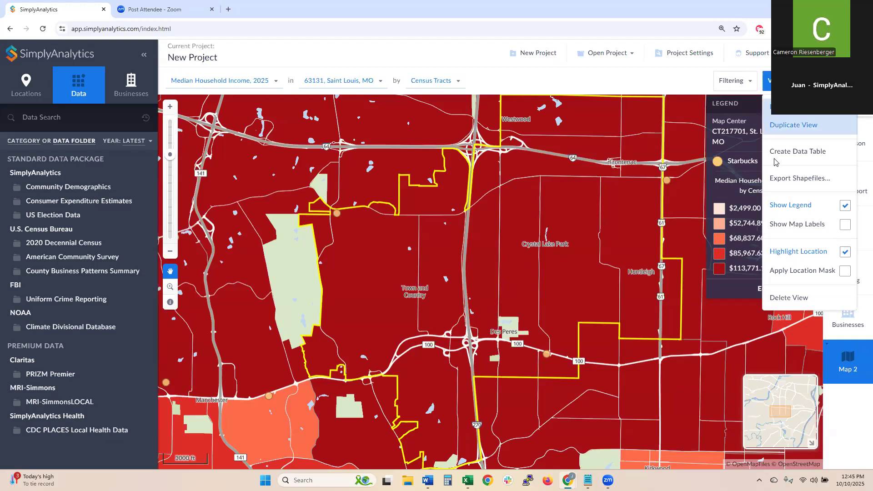
click(801, 271)
drag(588, 219, 534, 226)
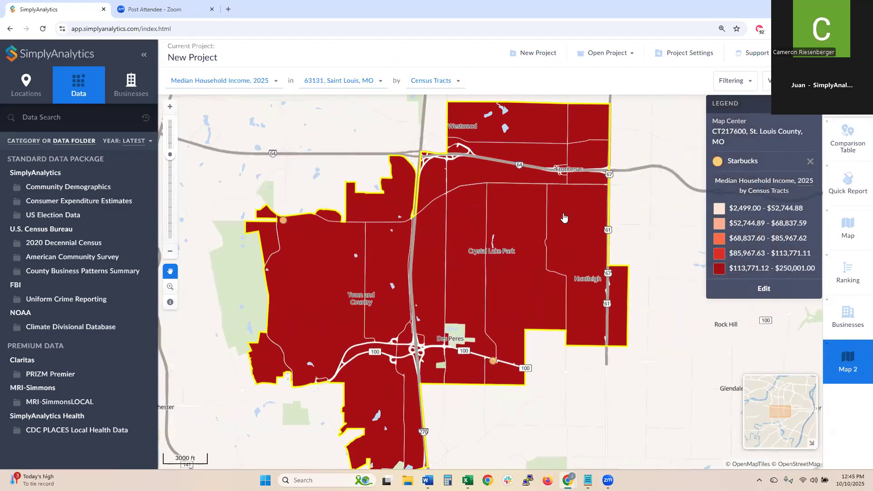
scroll(464, 205, down, 3)
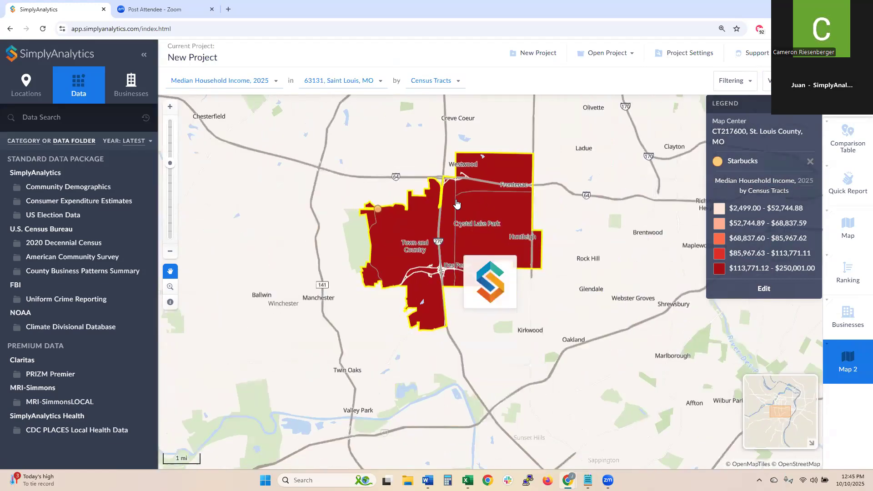
scroll(457, 204, down, 2)
drag(464, 165, 477, 277)
scroll(477, 277, up, 2)
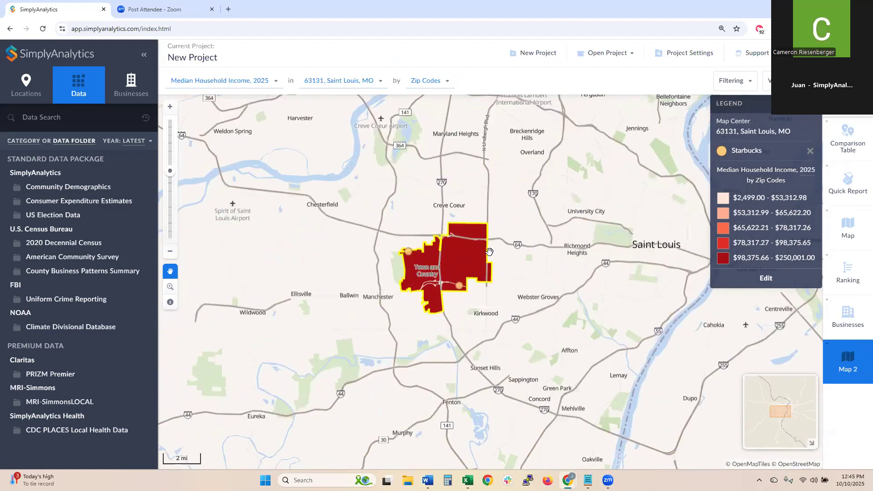
scroll(490, 249, up, 2)
drag(388, 269, 414, 250)
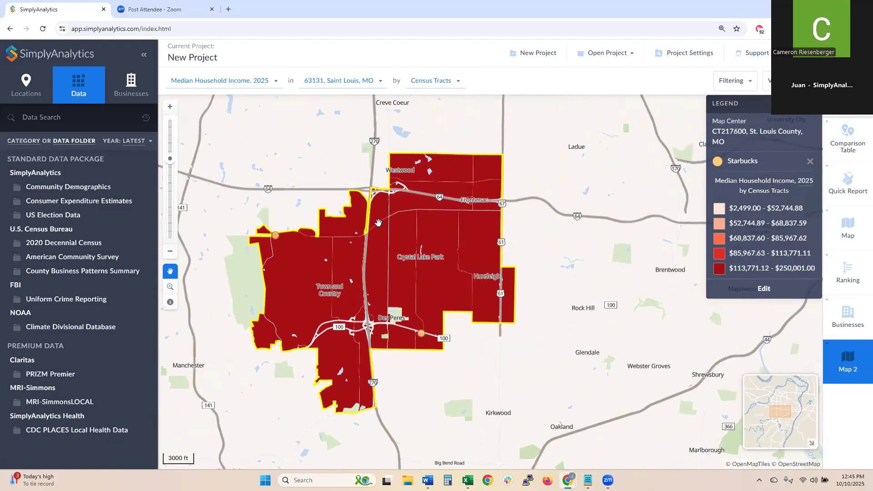
click(848, 272)
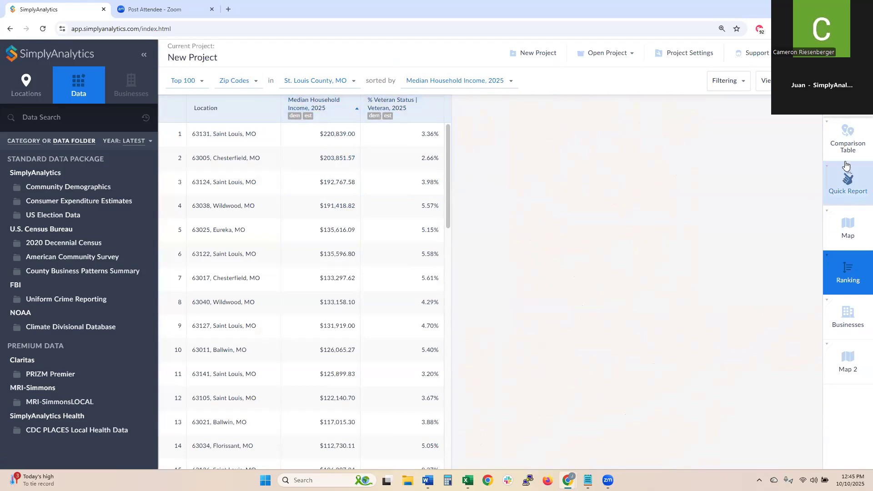
- Switch to the Comparison Table and back to the zip-code ranking, then show its View options
click(846, 136)
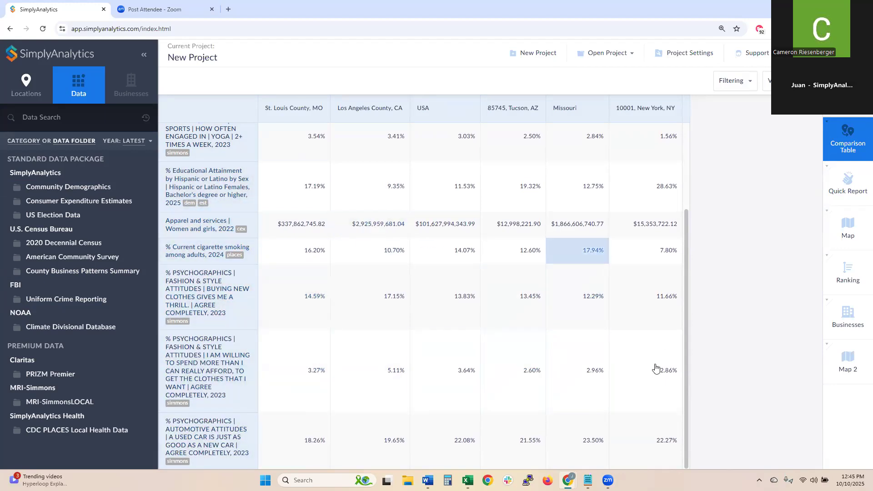
click(848, 273)
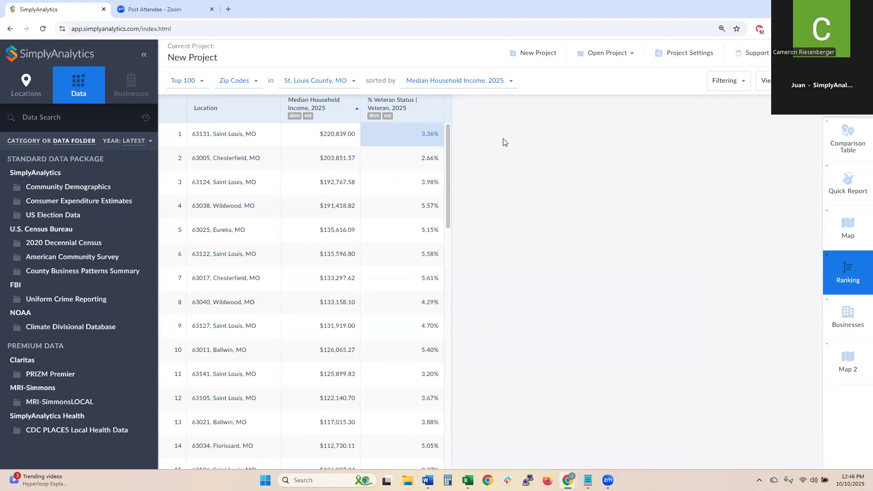
click(764, 81)
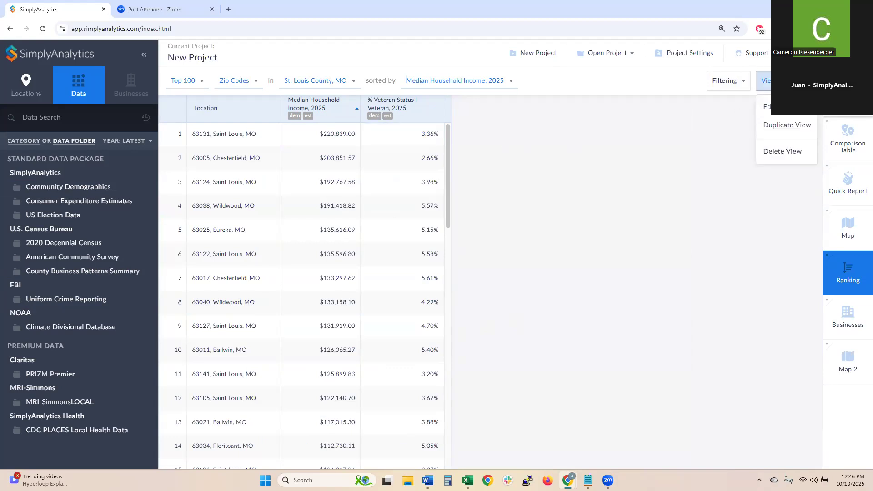
- Add yoga, cigarette smoking and two fashion-attitude variables to the ranking, placing fashion columns before yoga
click(783, 109)
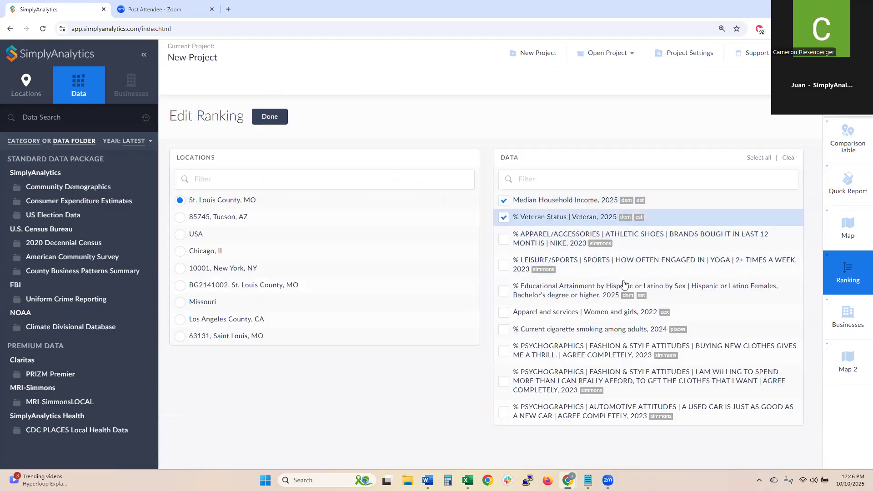
click(580, 265)
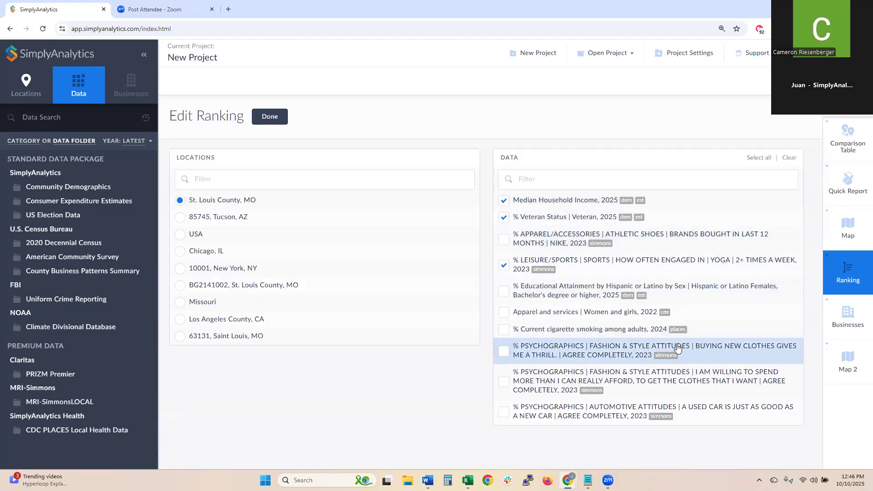
click(637, 377)
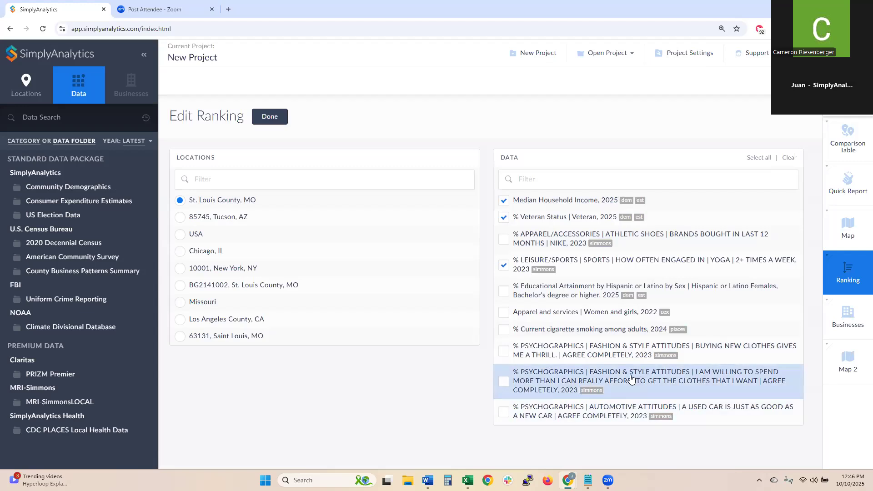
click(596, 349)
click(608, 328)
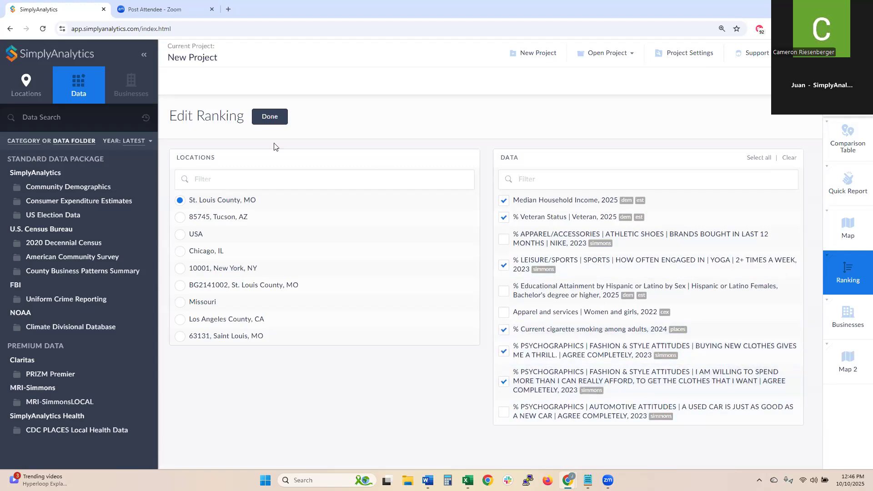
click(274, 118)
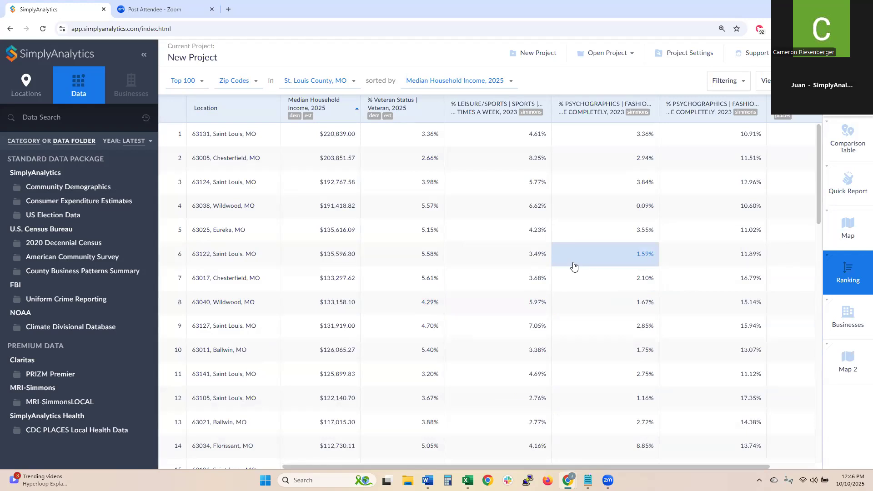
drag(588, 112, 498, 109)
drag(668, 106, 587, 110)
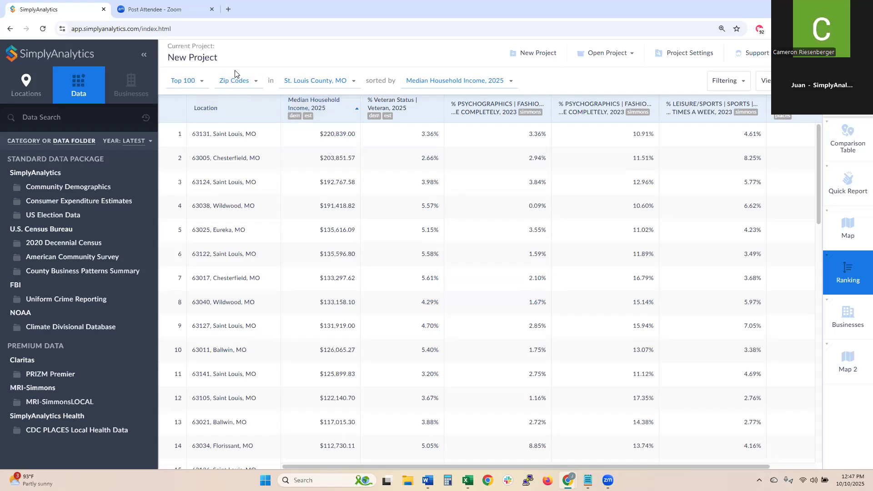
- Sort by the new-clothes thrill variable, move its column beside Location, then sort by adult cigarette smoking
click(451, 85)
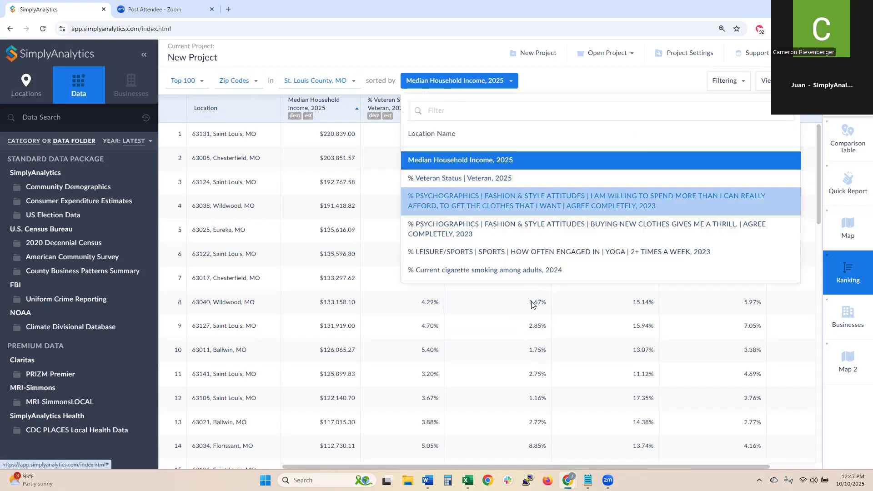
click(526, 228)
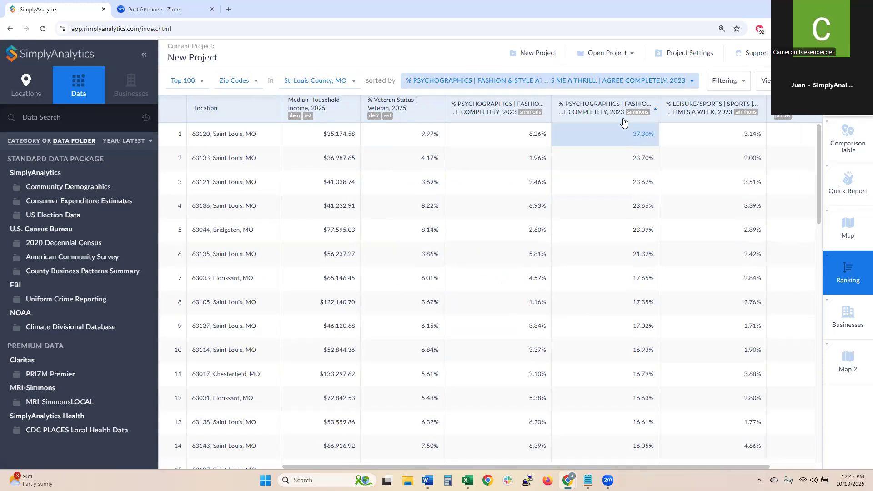
drag(616, 111, 338, 115)
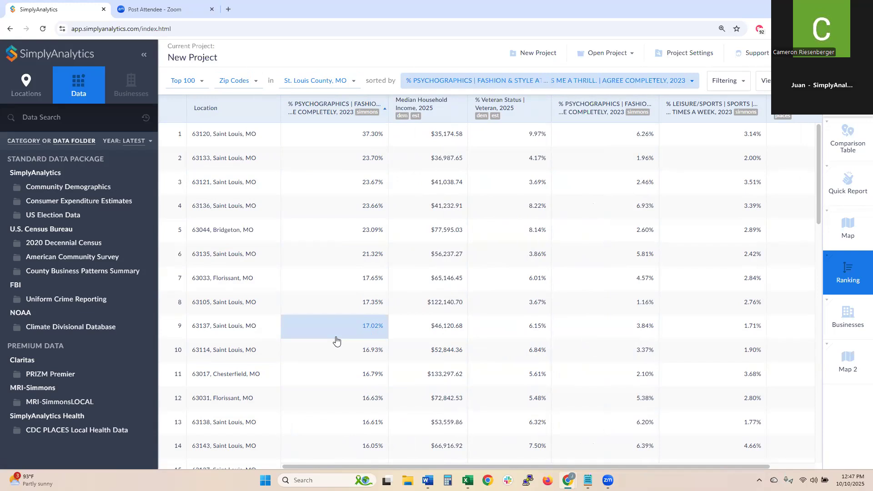
click(457, 83)
click(473, 272)
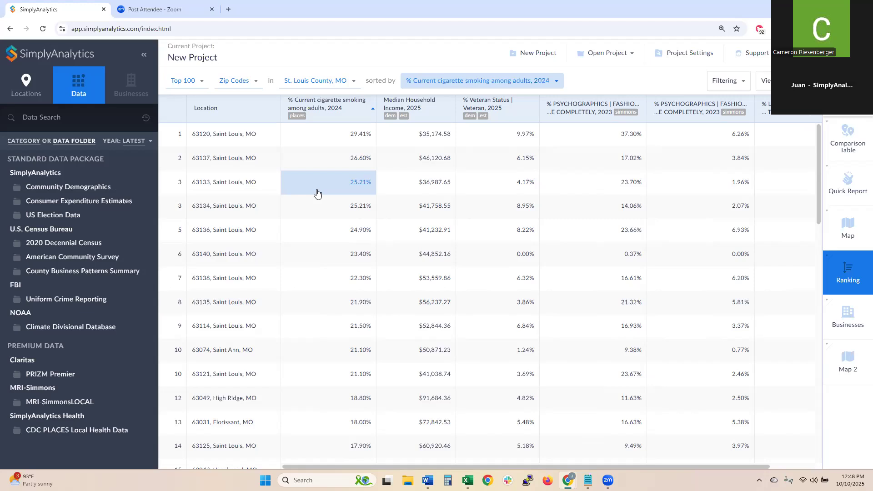
click(845, 137)
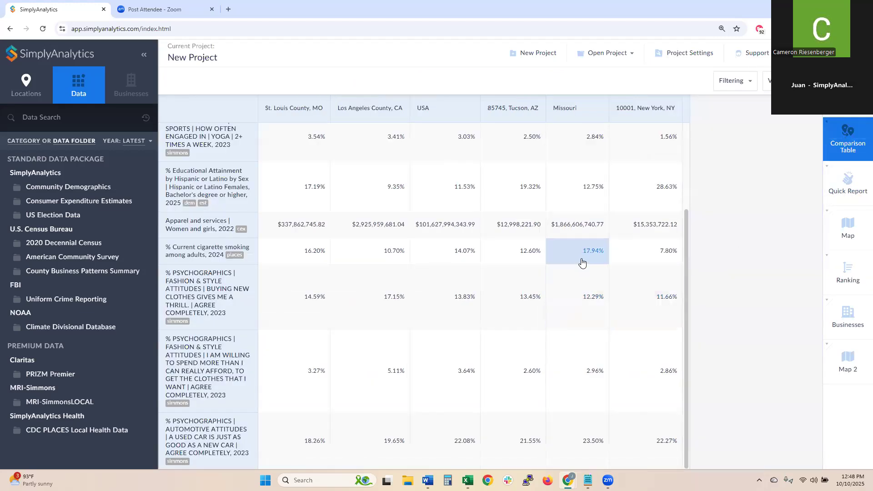
scroll(672, 191, up, 2)
scroll(673, 188, up, 1)
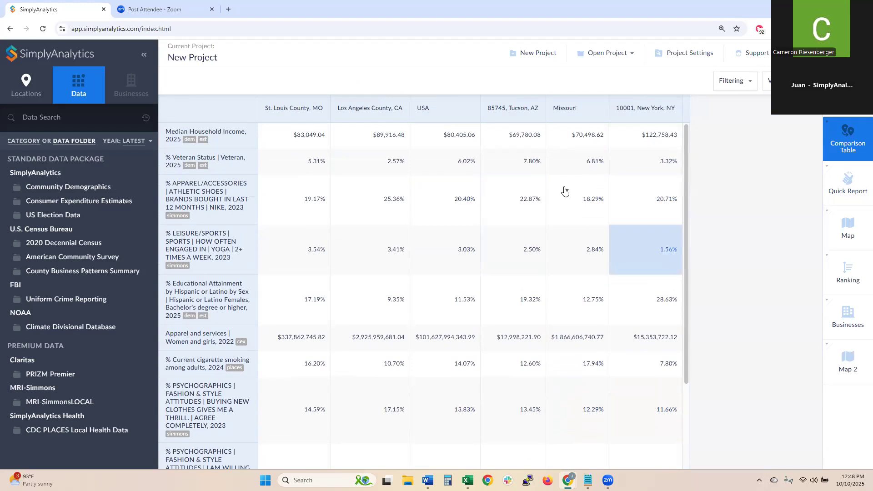
click(838, 181)
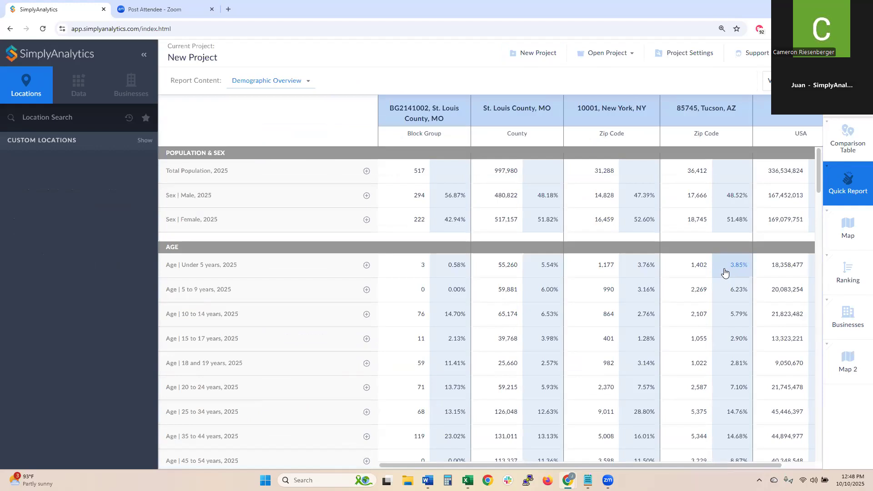
click(843, 216)
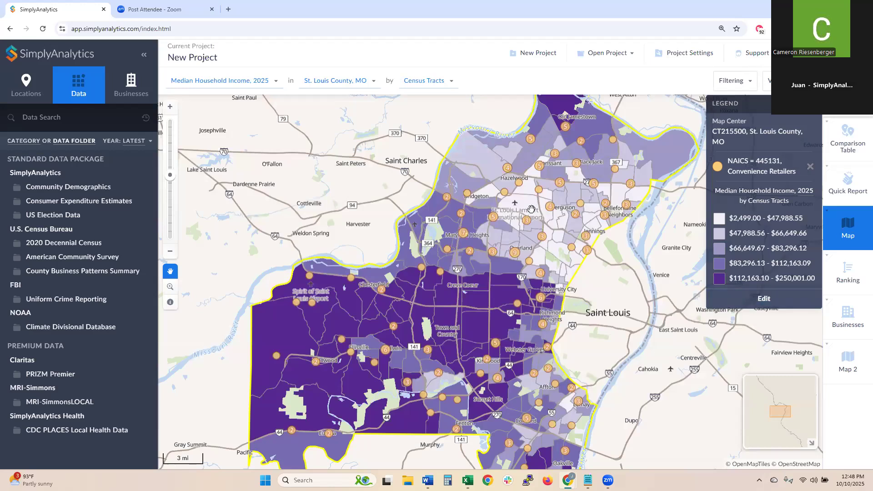
click(860, 331)
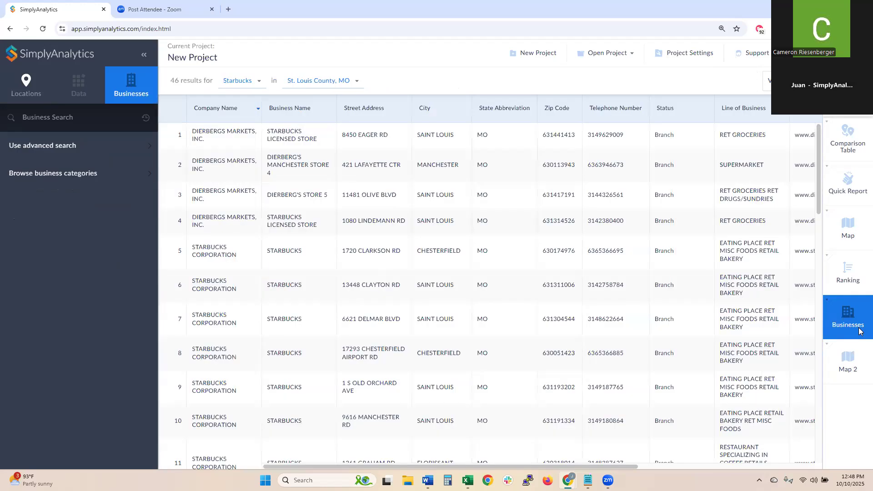
click(849, 287)
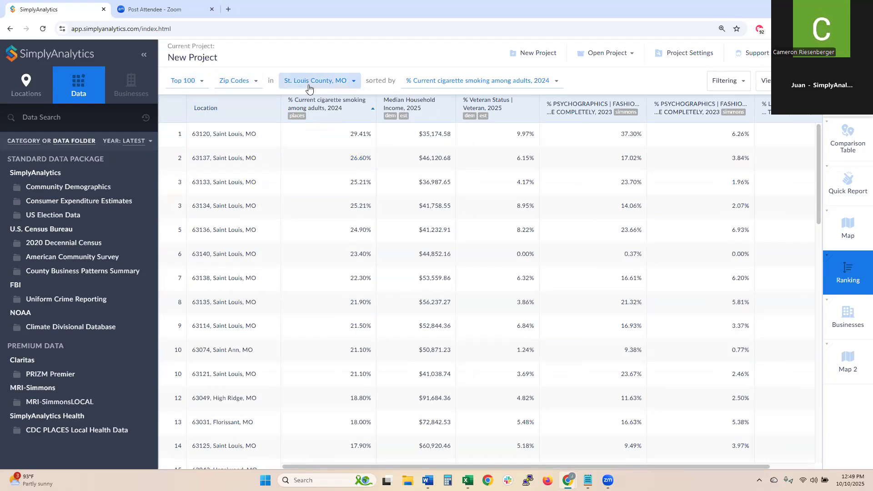
- Switch the ranking to counties within Missouri and show the Top 1000 instead of Top 100
click(236, 81)
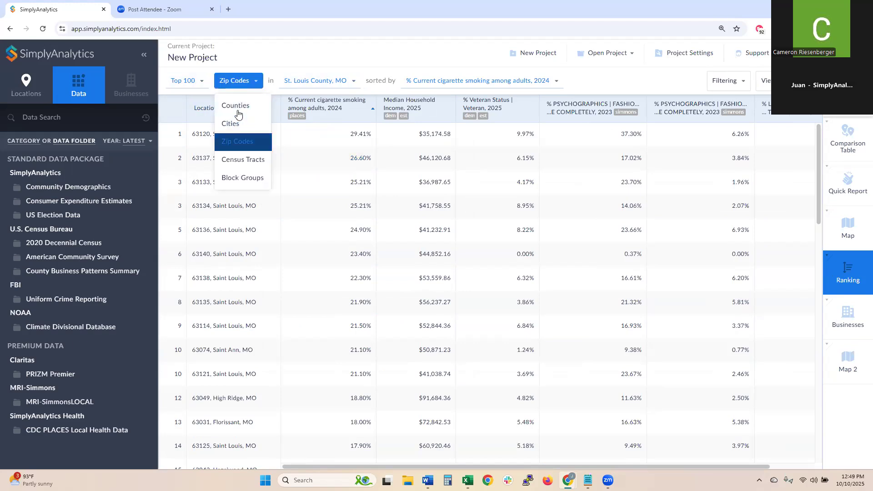
click(237, 108)
click(312, 83)
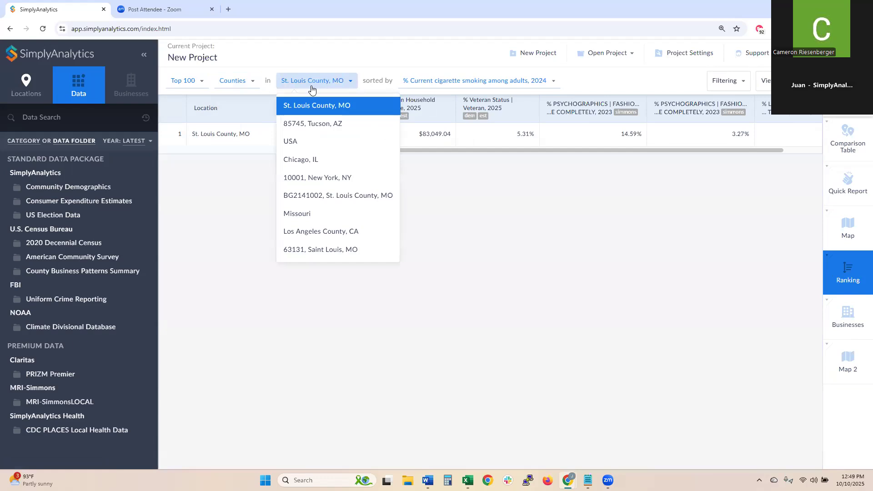
click(313, 213)
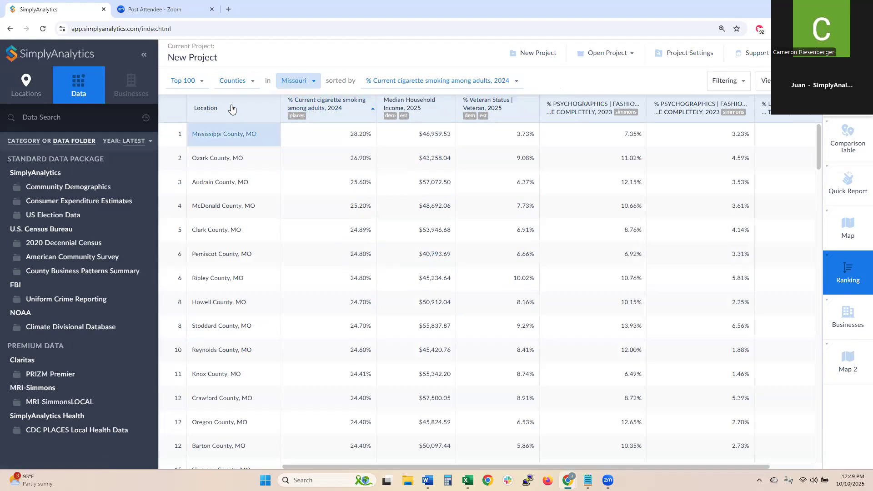
click(234, 81)
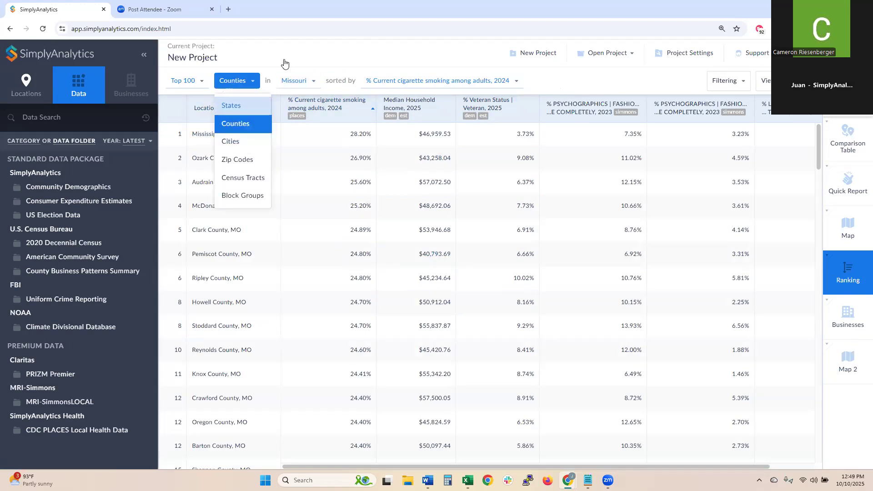
click(302, 68)
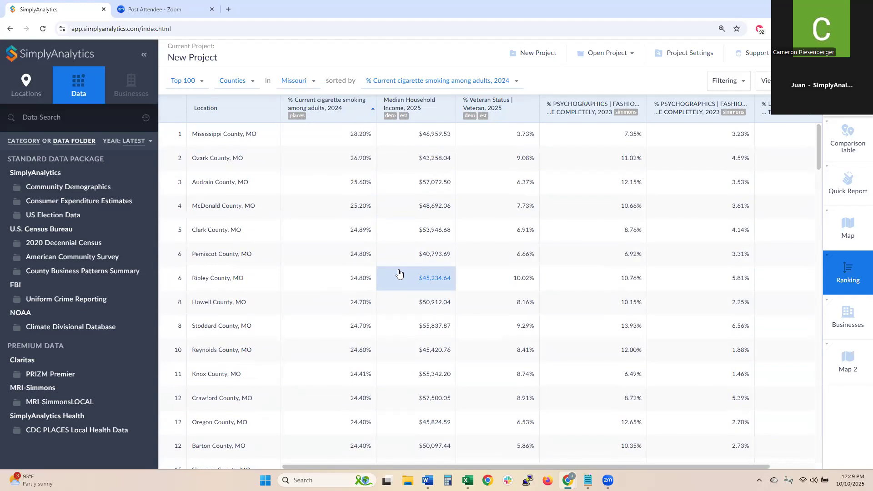
click(184, 80)
click(184, 140)
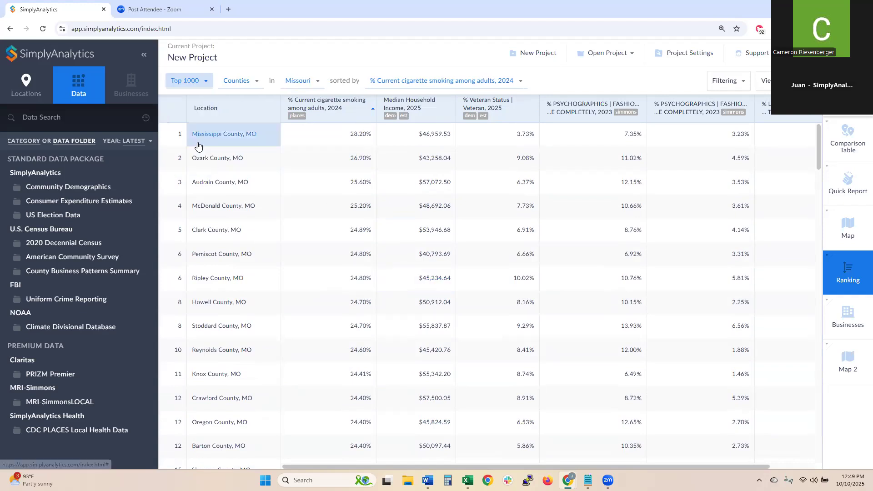
drag(817, 133, 817, 437)
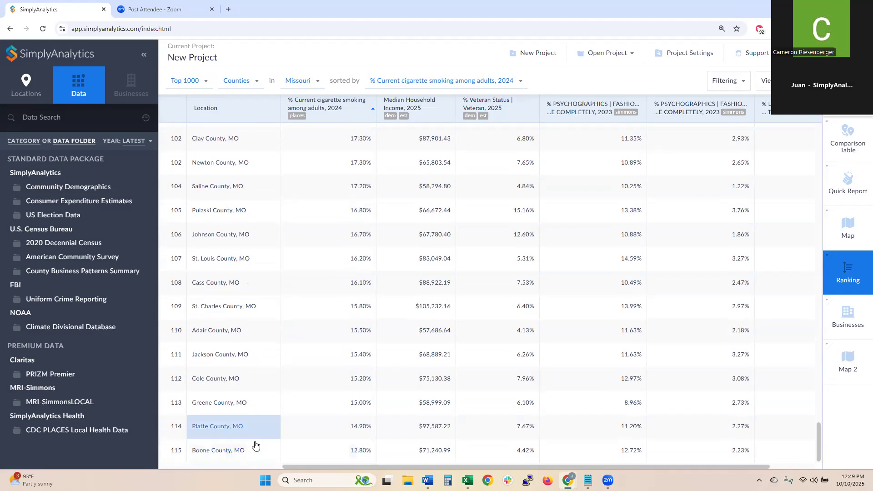
drag(819, 439, 818, 136)
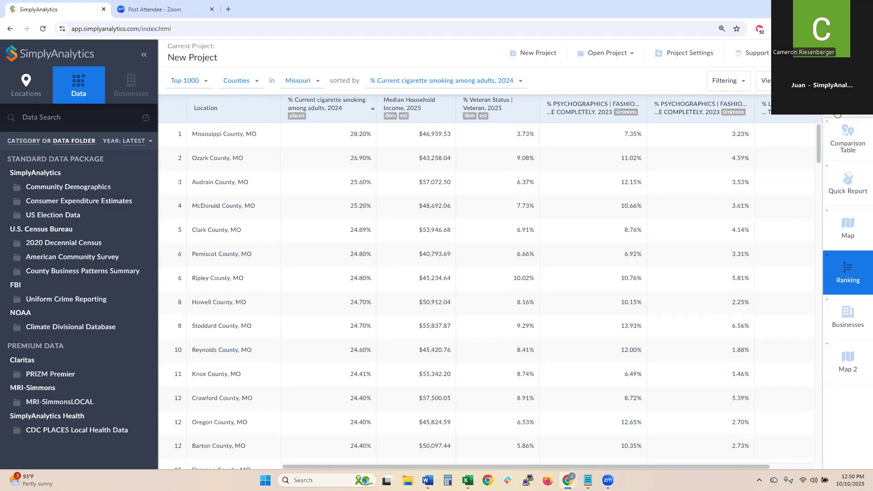
- Start a new view and create a Ring Study Table from the available view types
click(838, 115)
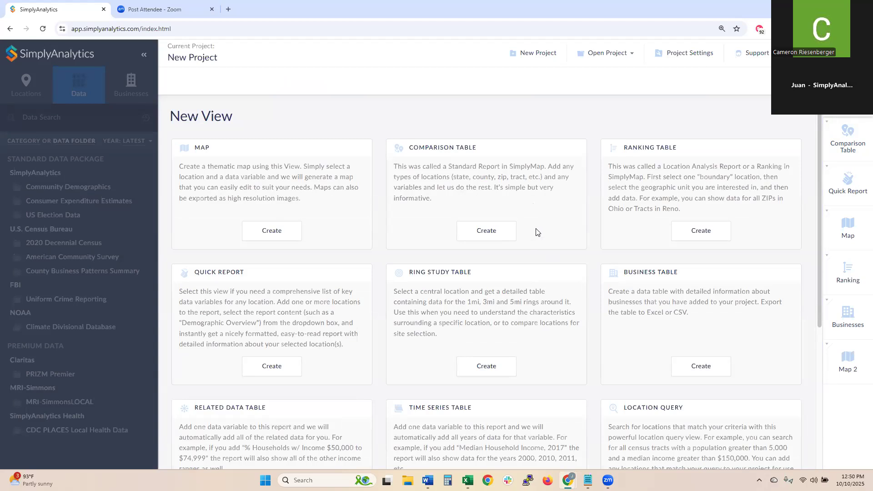
scroll(539, 228, down, 1)
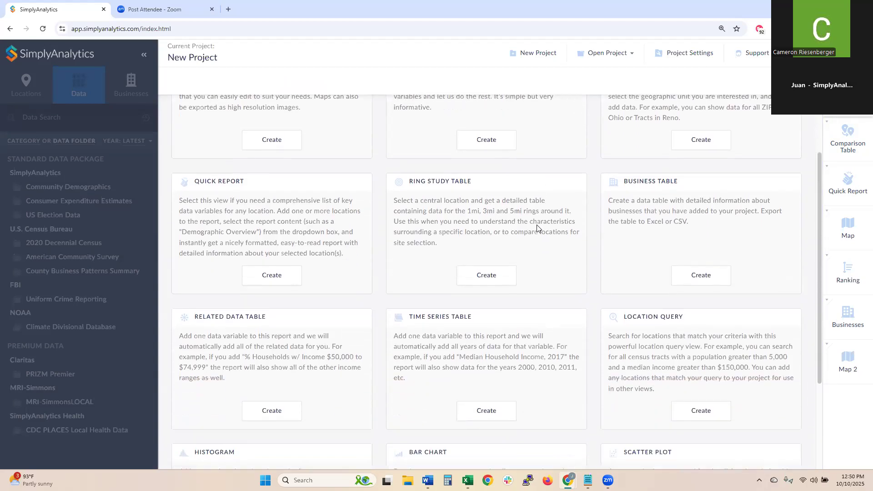
scroll(537, 224, down, 2)
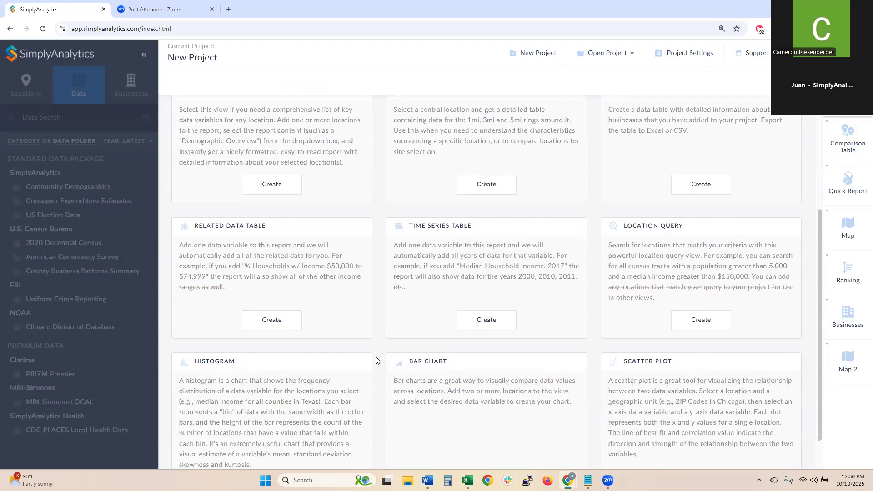
scroll(453, 364, up, 3)
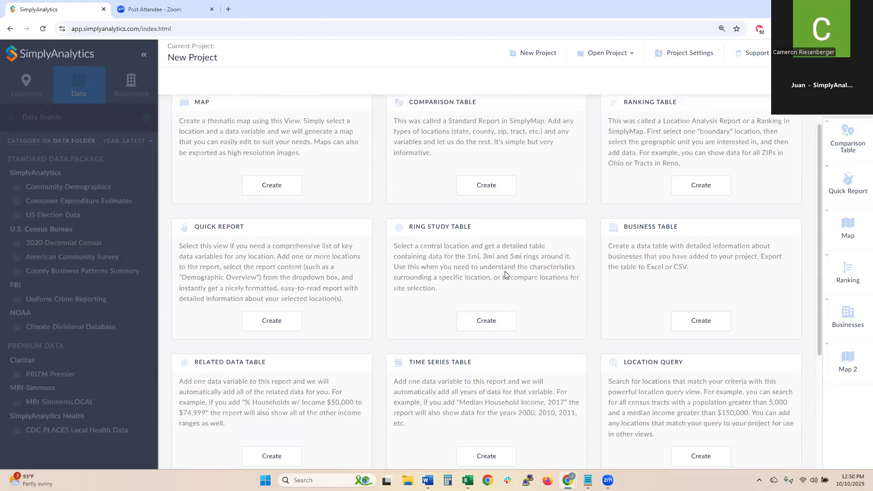
scroll(505, 274, down, 1)
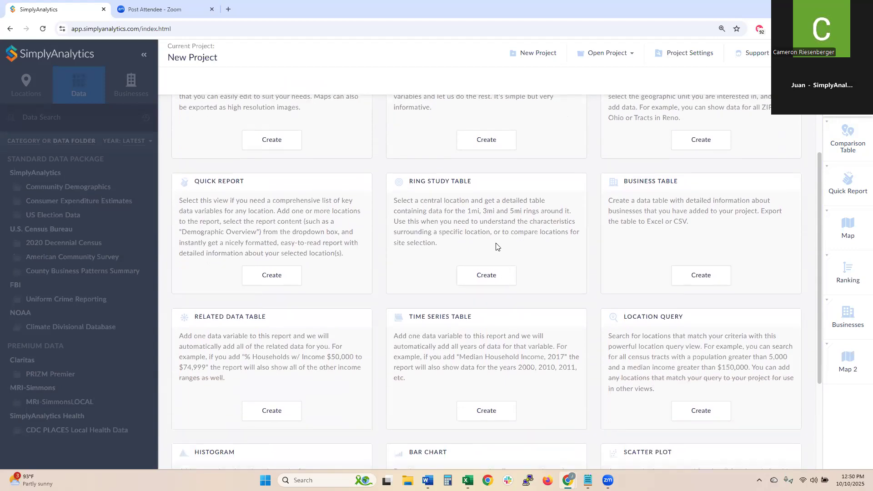
click(483, 278)
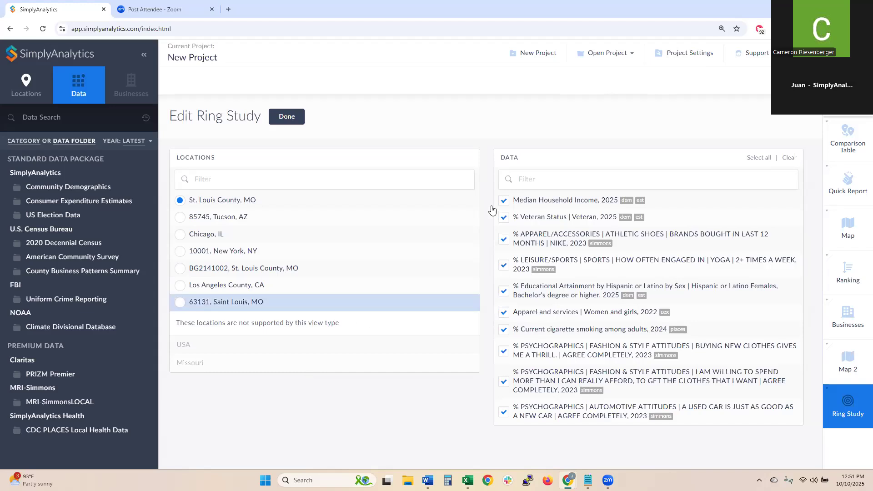
- Clear all ring study variables and centre it on BG9503031, Jim Wells County, TX, found by its street address
click(790, 160)
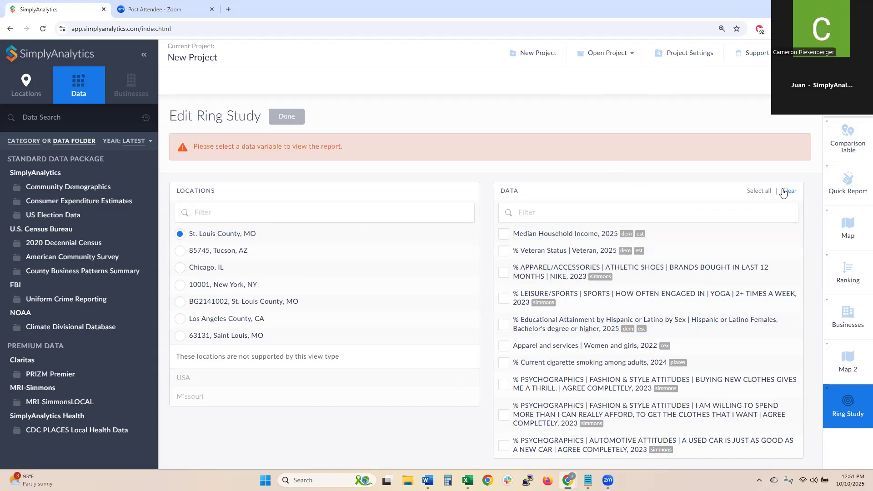
click(6, 95)
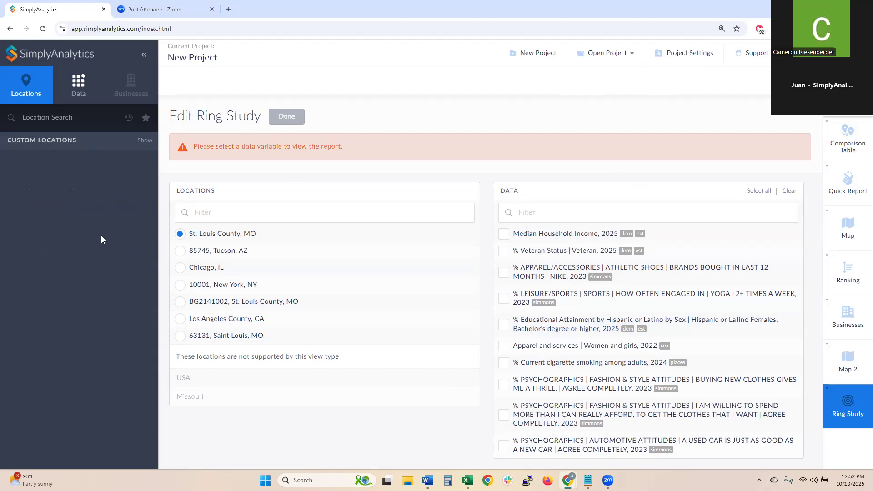
click(80, 118)
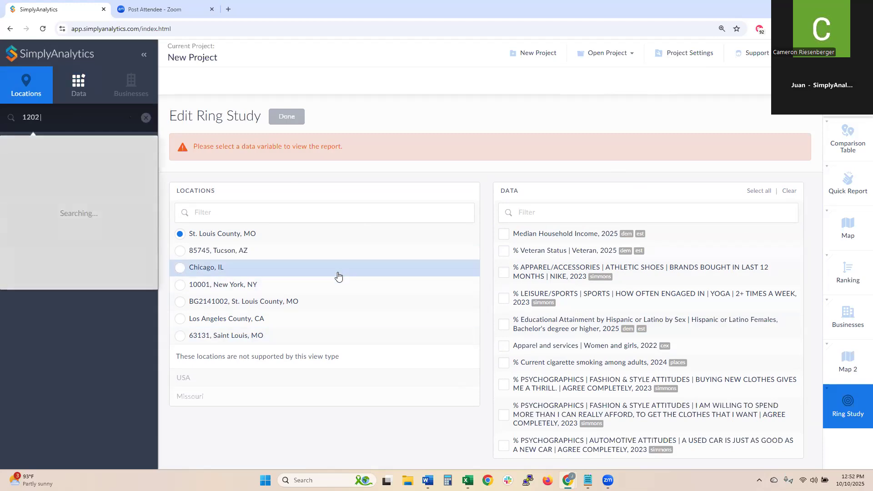
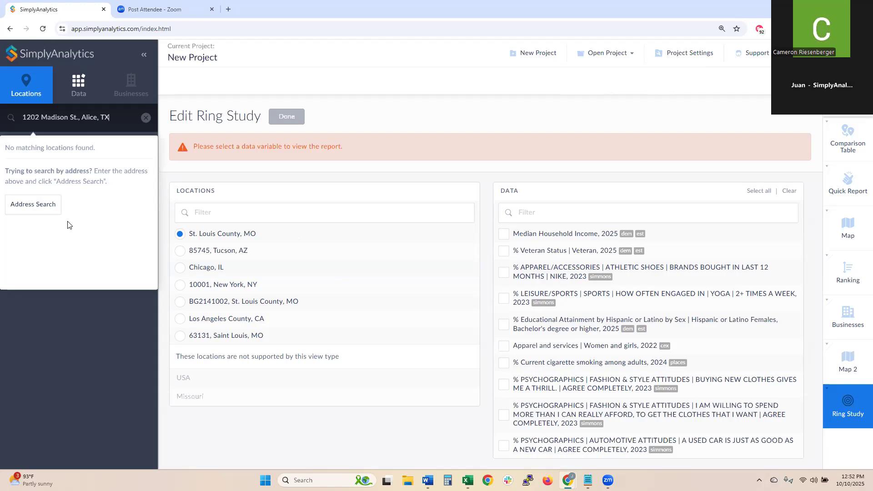
click(38, 205)
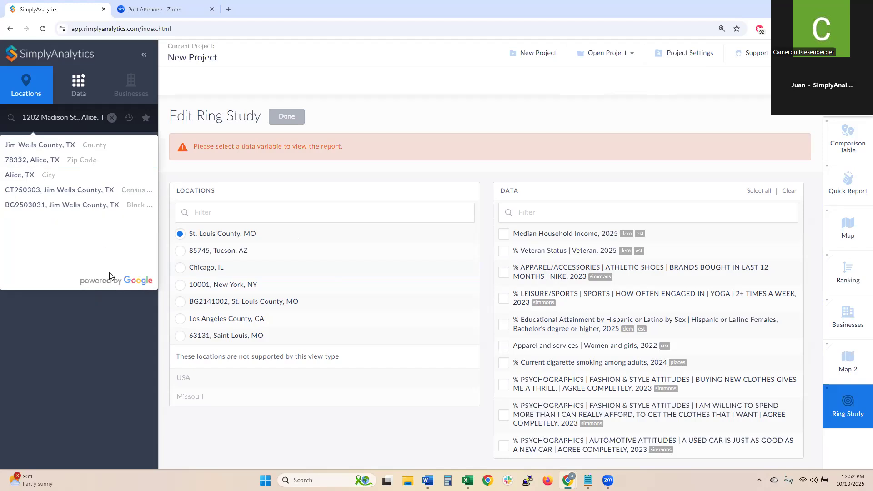
click(75, 206)
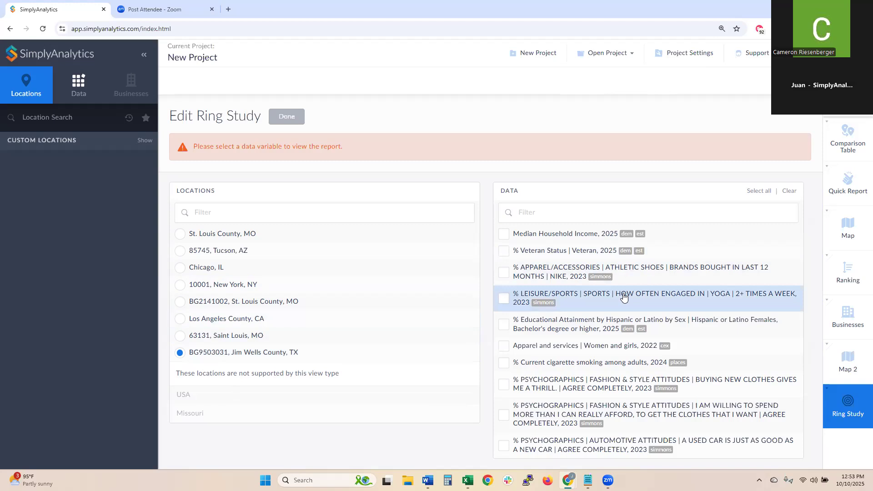
- Add # Age 25–34, # Age 35–44 and Apparel and services | Women and girls, then finish the table
click(78, 89)
click(103, 188)
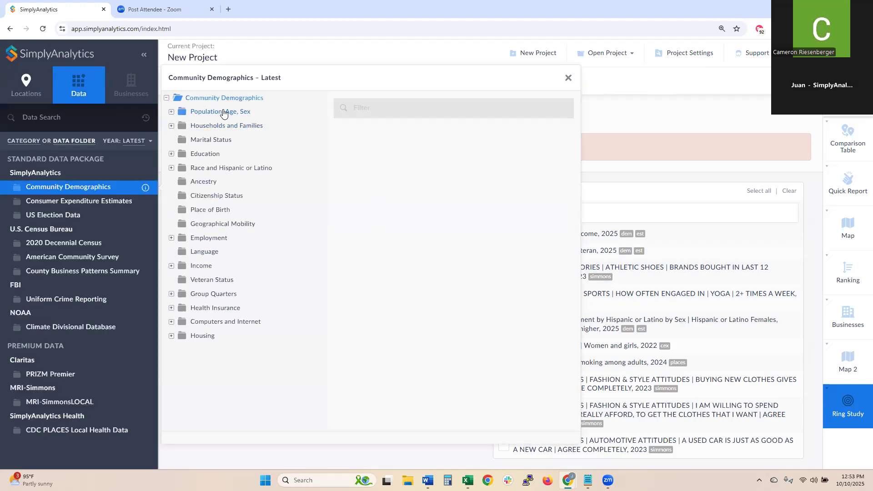
click(223, 112)
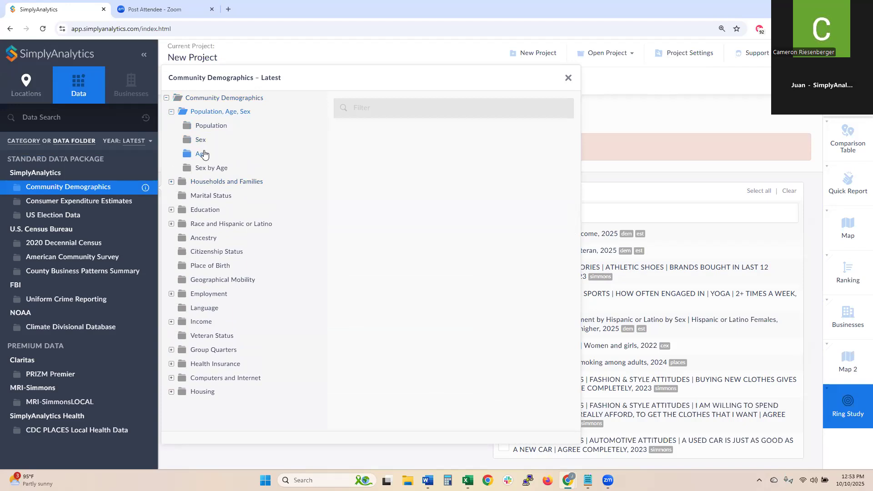
scroll(468, 232, down, 3)
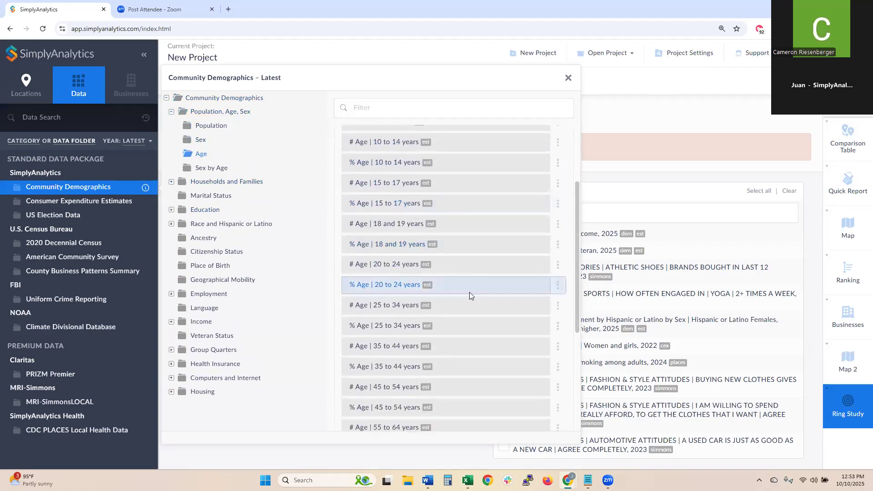
click(366, 319)
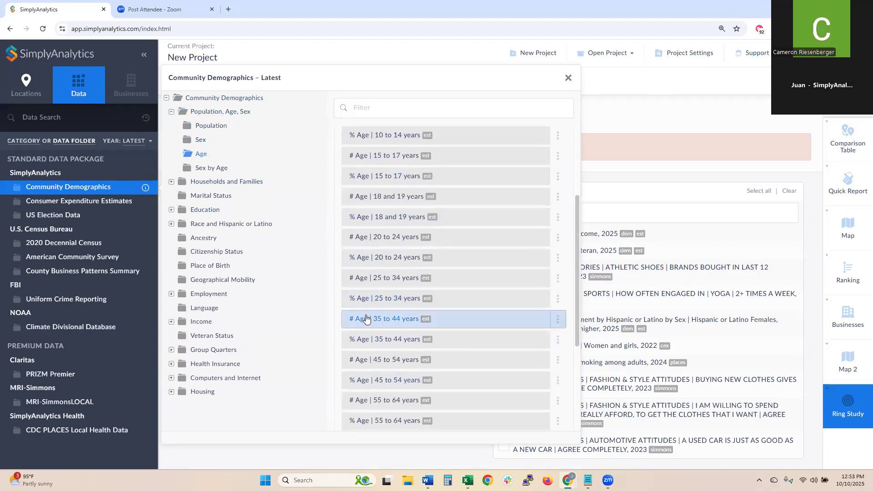
click(367, 282)
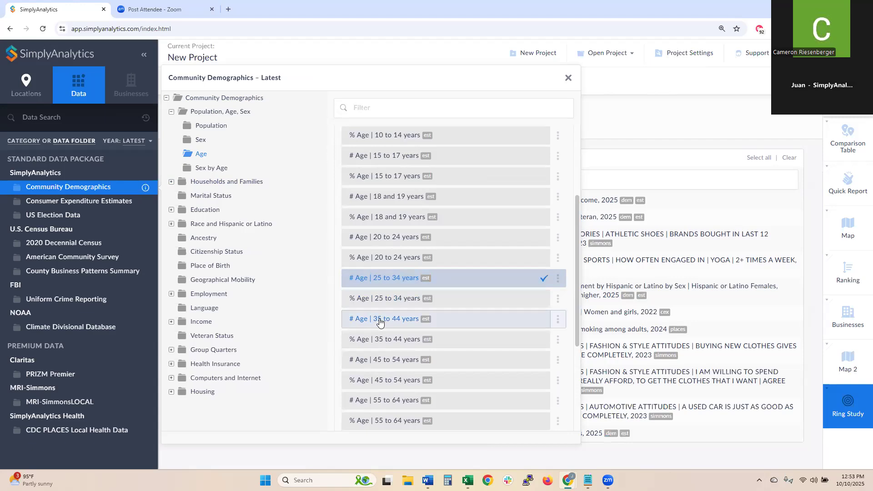
click(567, 79)
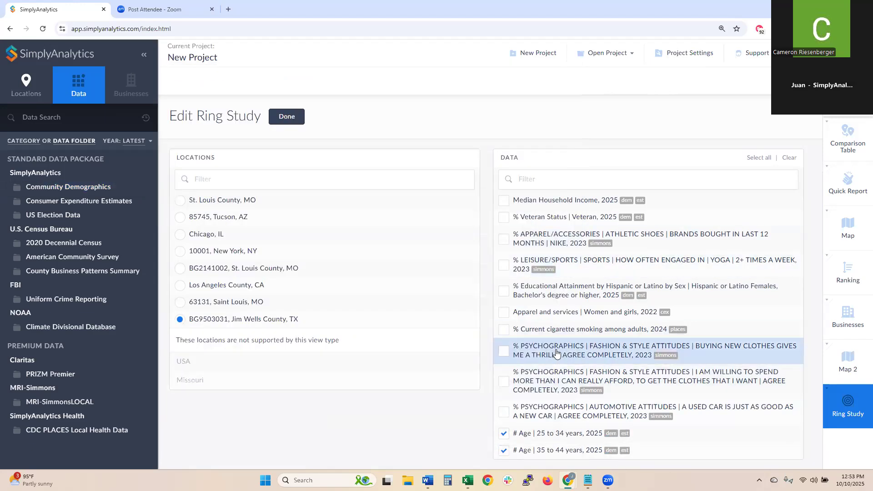
click(548, 311)
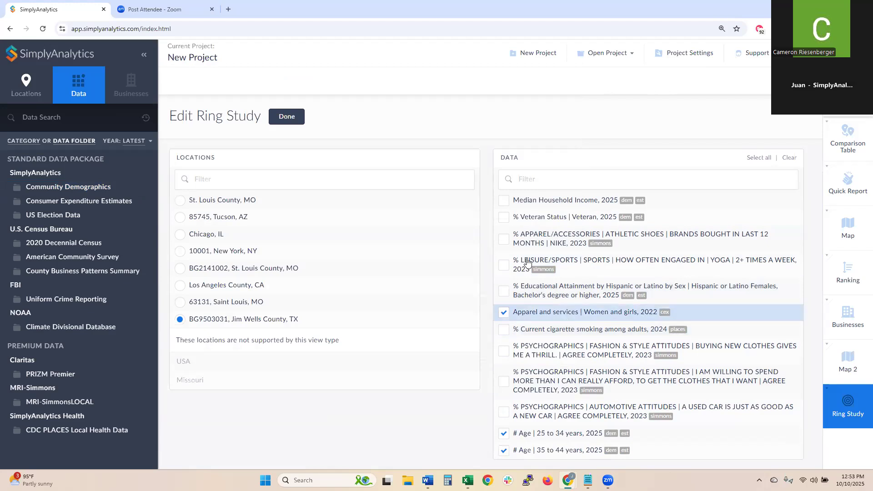
click(286, 117)
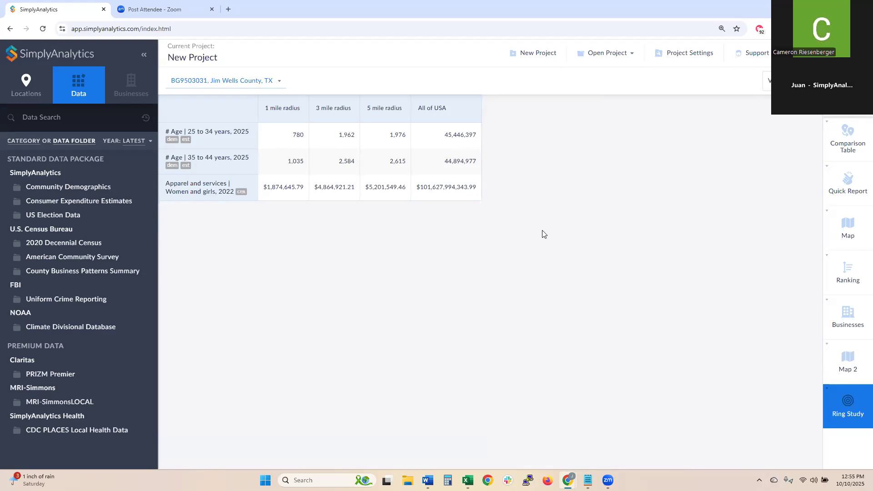
click(847, 91)
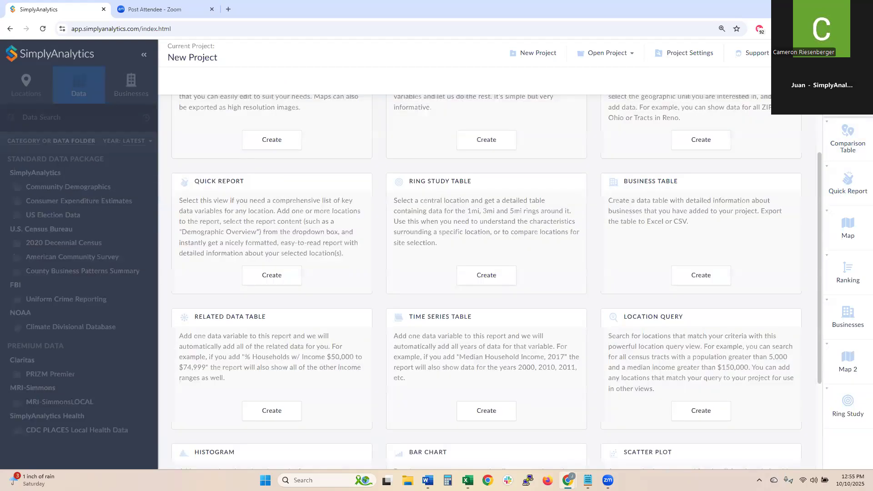
scroll(528, 210, down, 3)
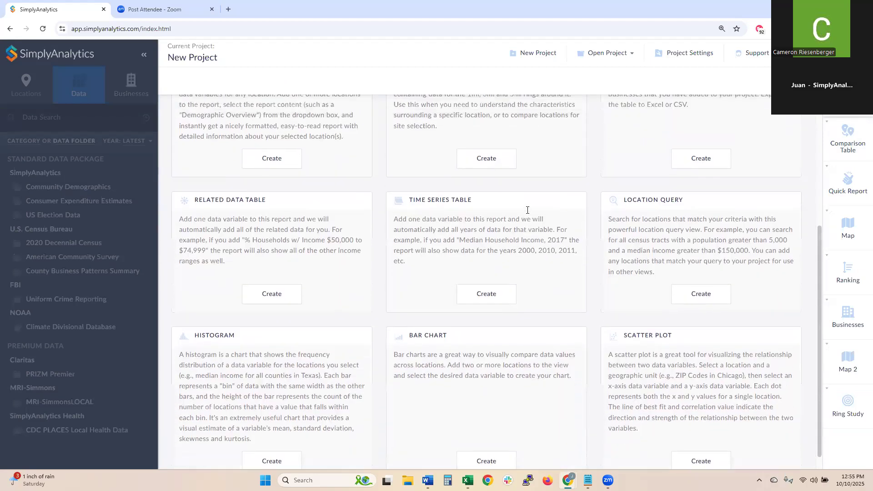
scroll(312, 309, up, 2)
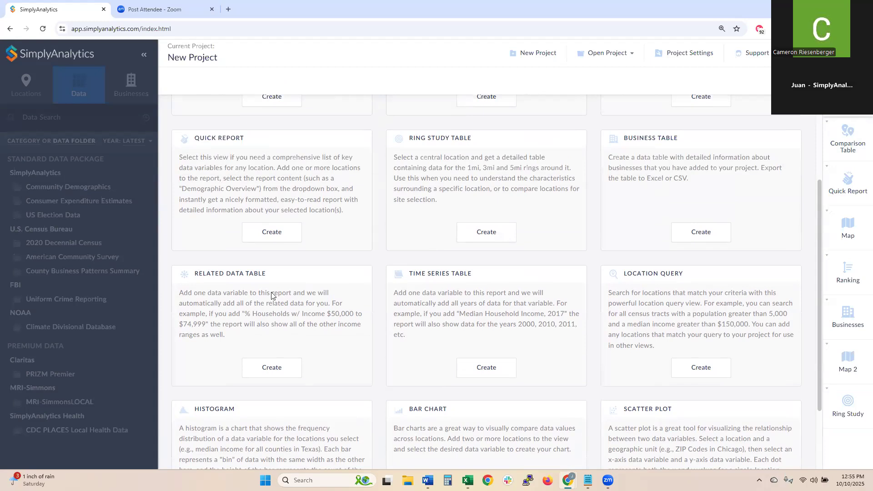
drag(243, 313, 207, 326)
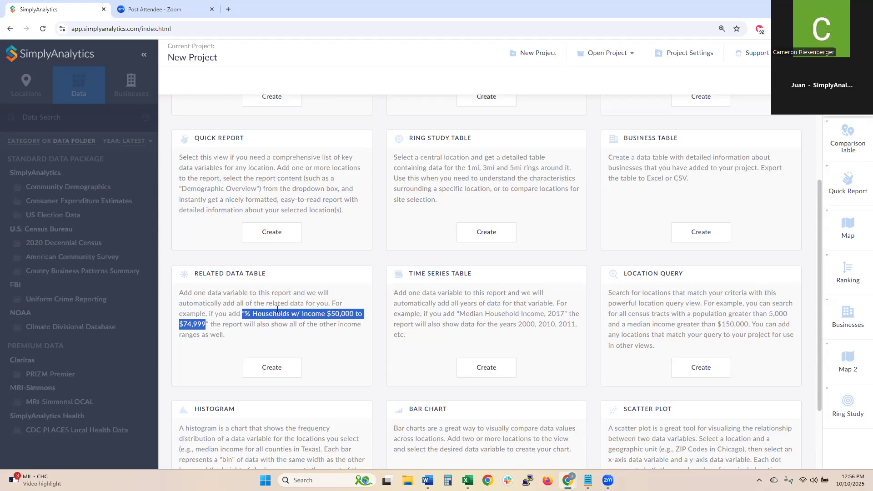
click(228, 303)
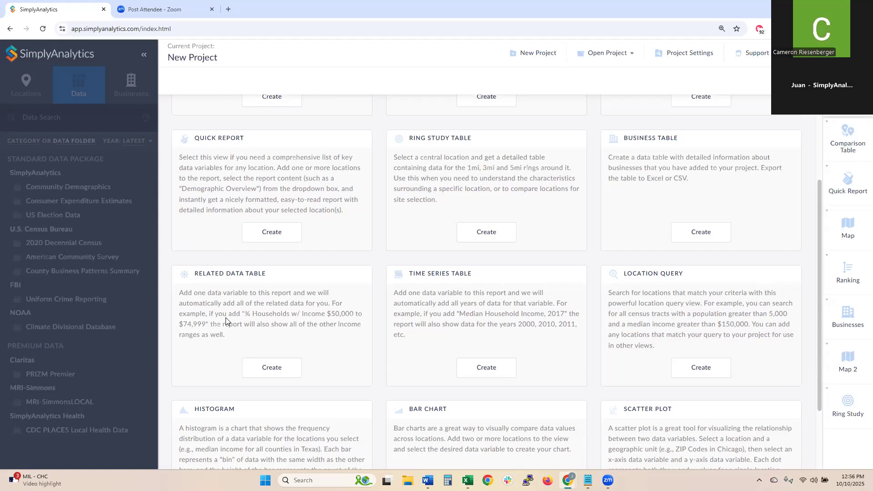
- Start a new related data table using only favorite block group BG2141002 as its location
click(273, 367)
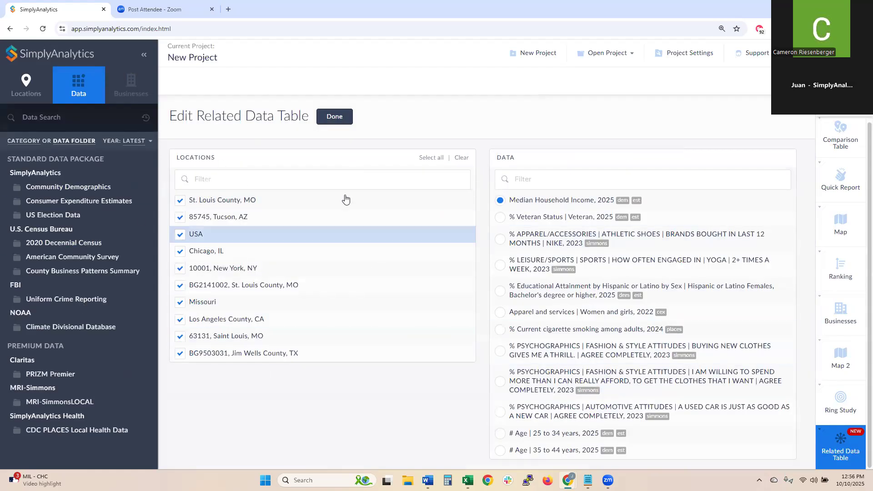
click(463, 160)
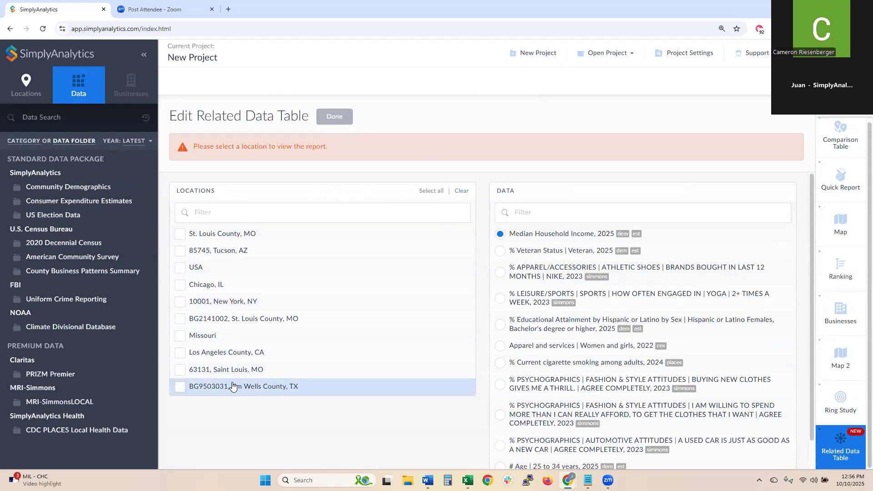
click(26, 84)
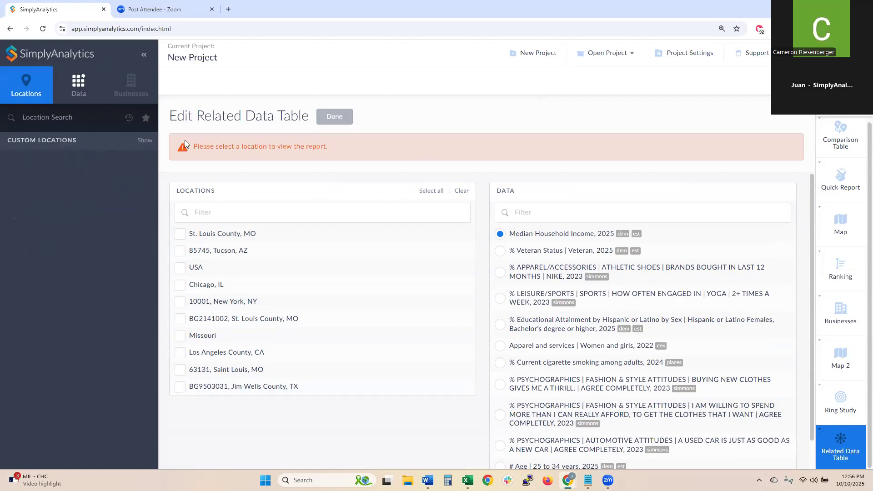
click(145, 118)
click(93, 163)
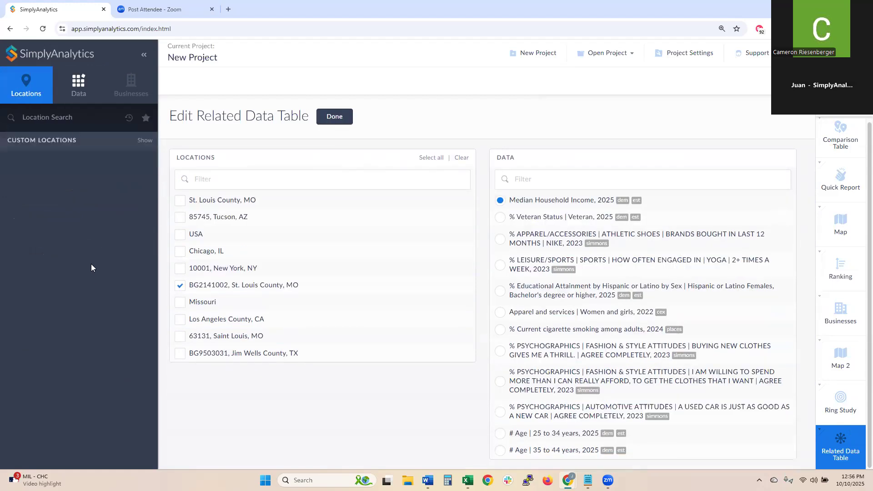
- Add PRIZM Premier % Households Segment 16: Beltway Boomers and build the table
click(83, 97)
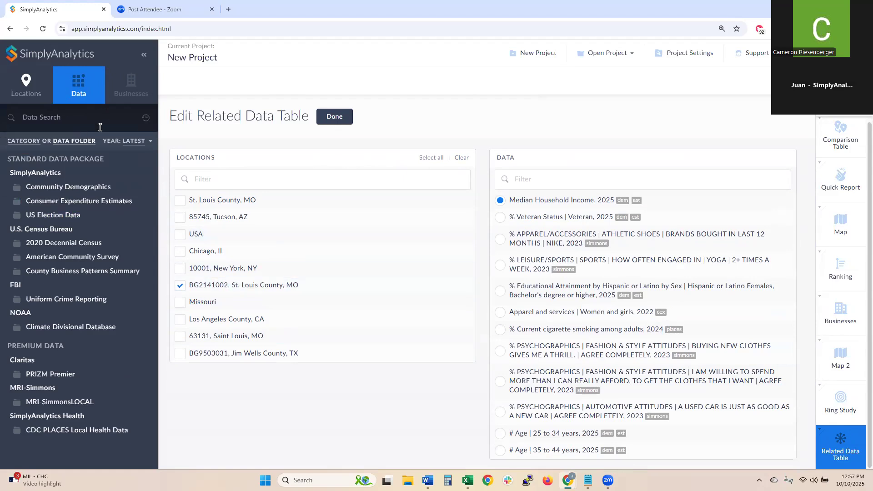
click(68, 381)
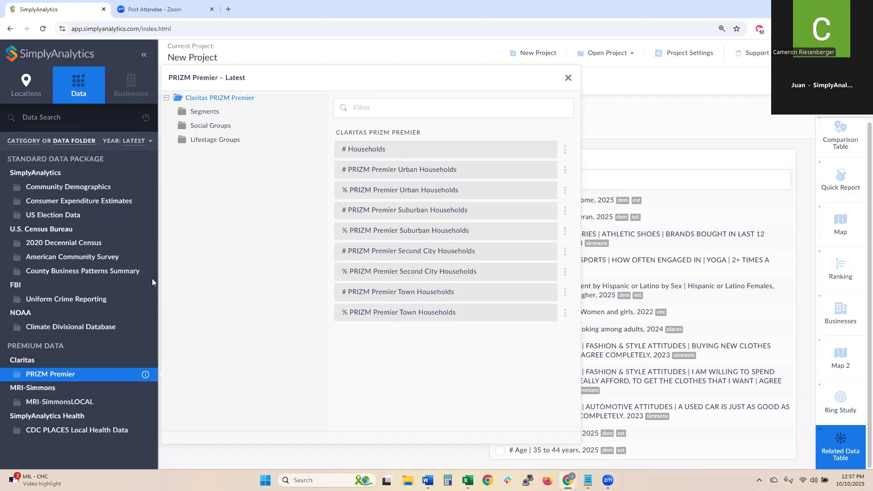
click(201, 114)
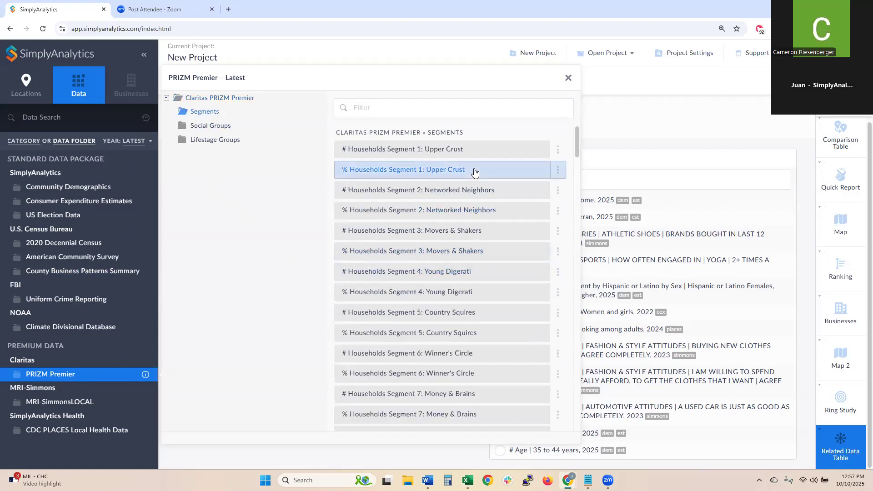
scroll(449, 196, down, 3)
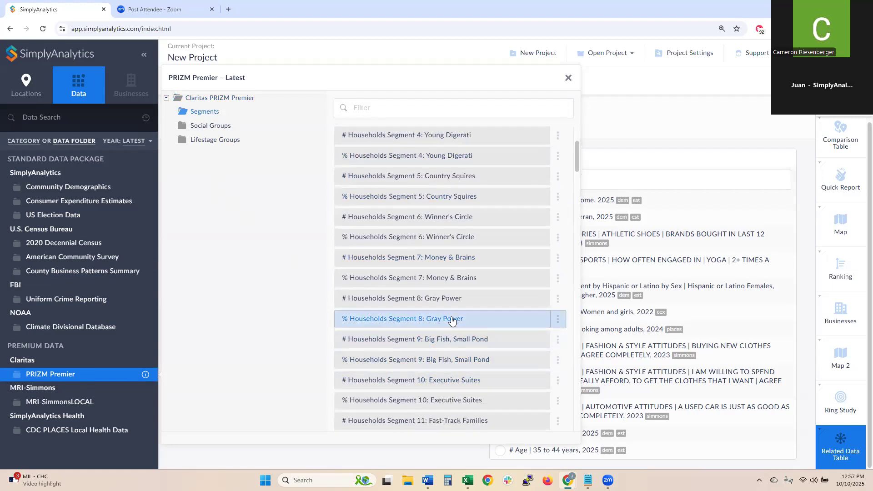
scroll(453, 320, down, 4)
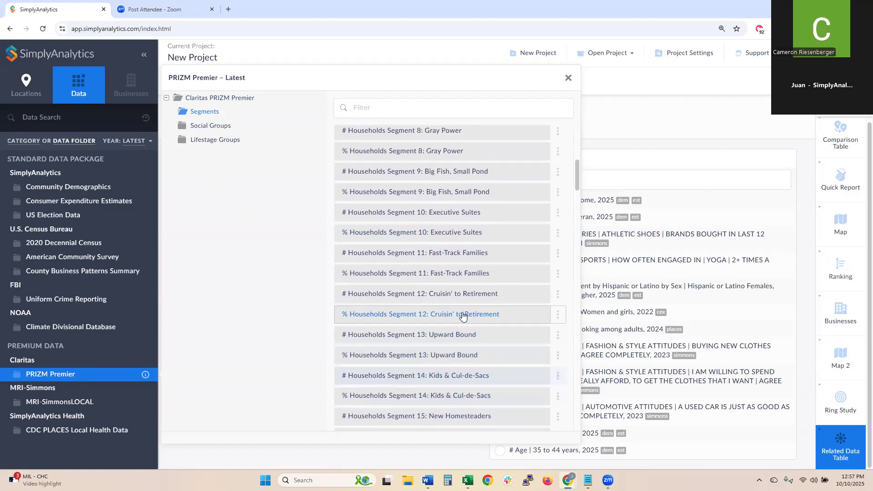
scroll(463, 316, up, 2)
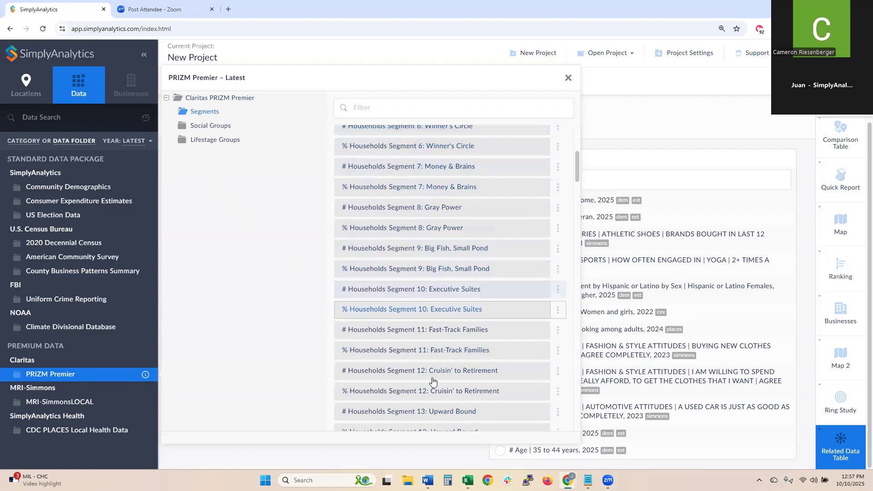
scroll(467, 254, down, 4)
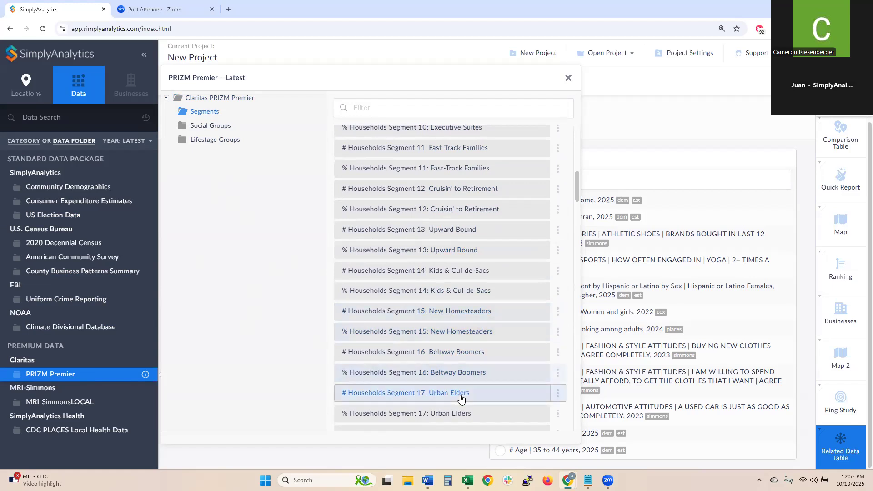
click(437, 375)
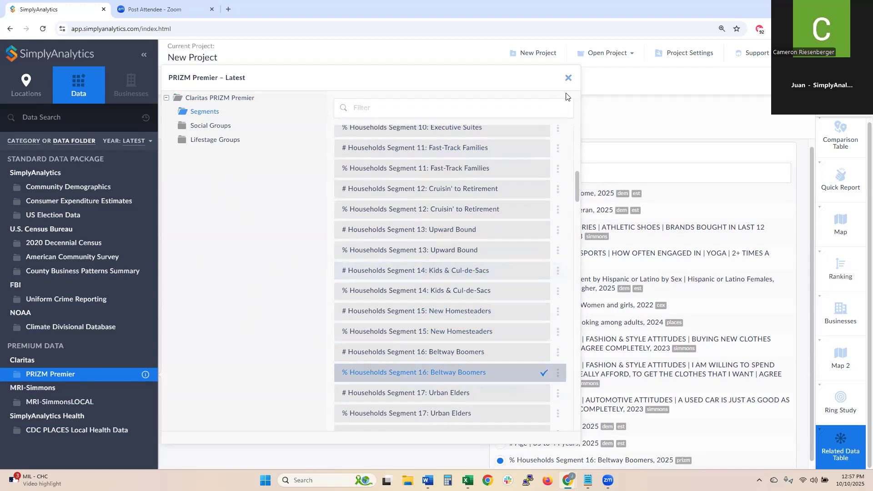
click(569, 81)
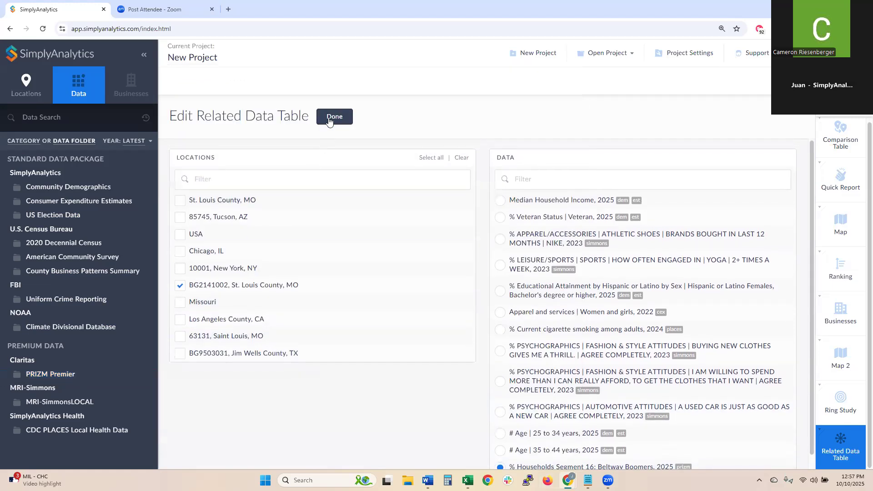
click(335, 117)
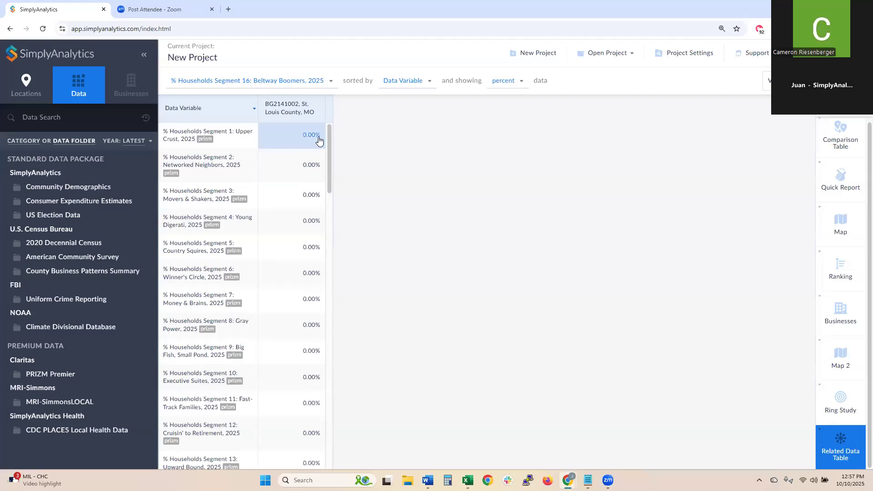
- Sort the BG2141002 column from largest to smallest, putting Segment 45: Urban Modern Mix first
drag(328, 138, 335, 111)
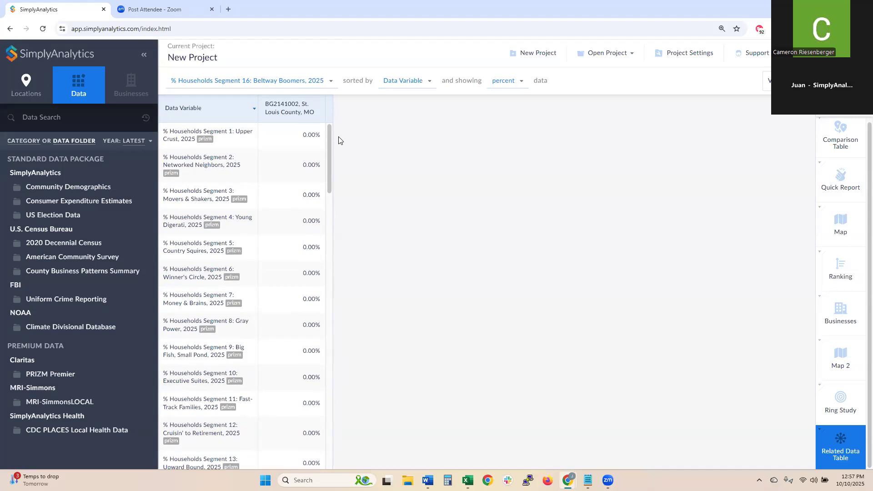
click(301, 108)
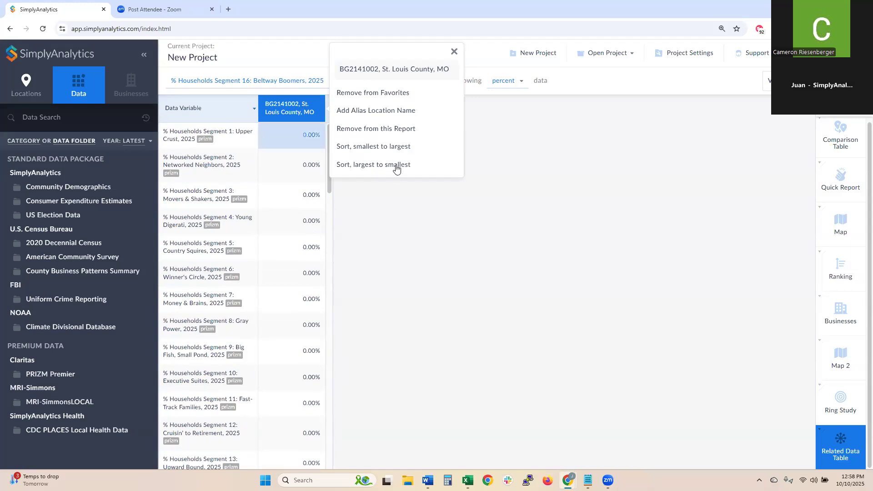
click(361, 168)
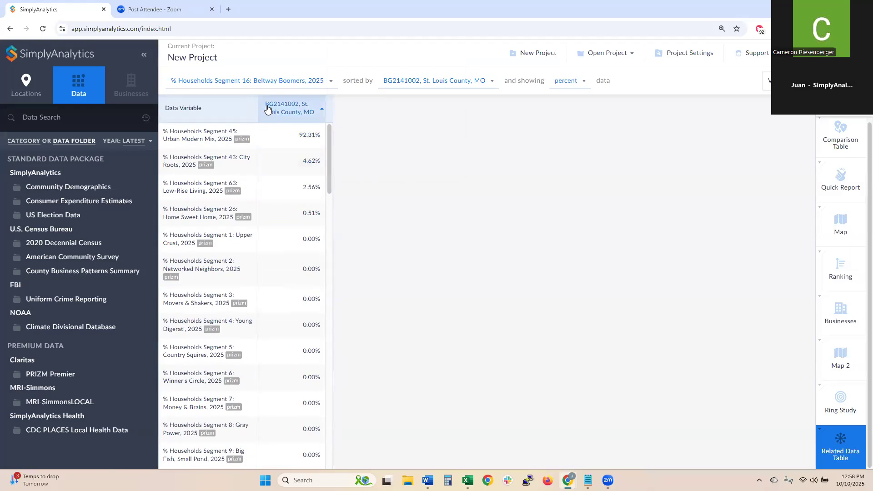
- Check BG2141002 on the median household income map, then return to the related data table
click(837, 240)
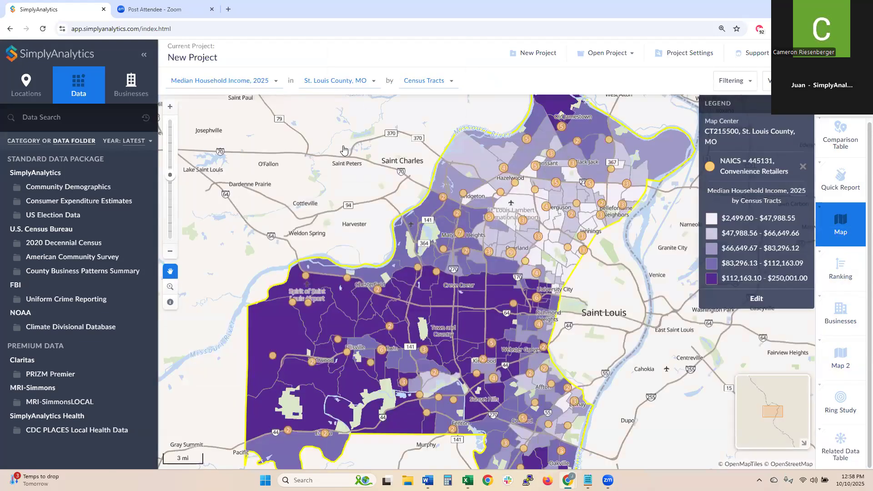
click(336, 81)
click(364, 220)
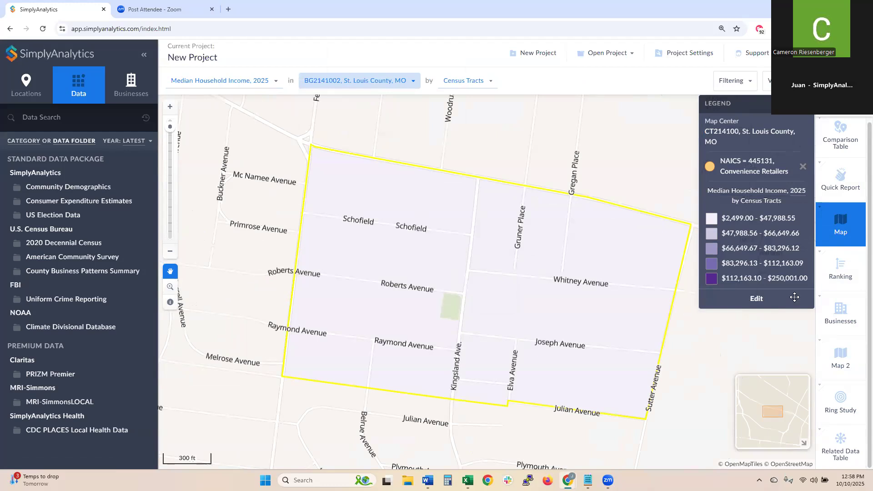
click(840, 444)
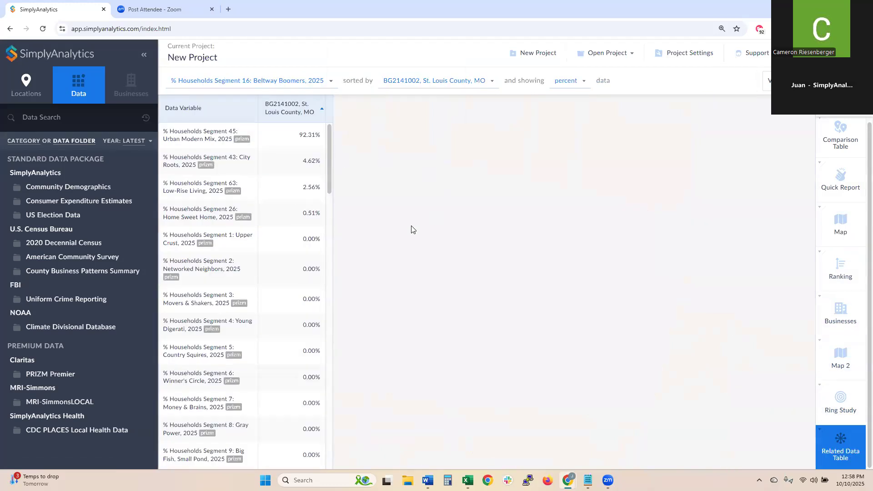
click(210, 135)
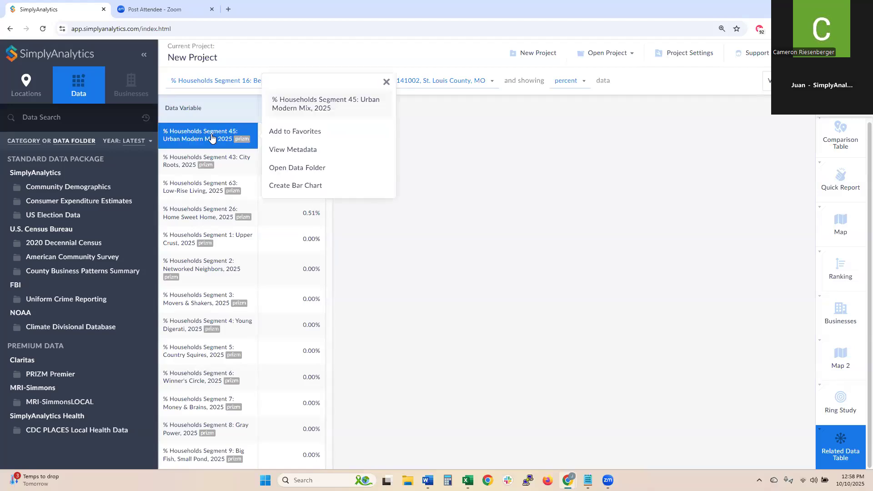
click(284, 150)
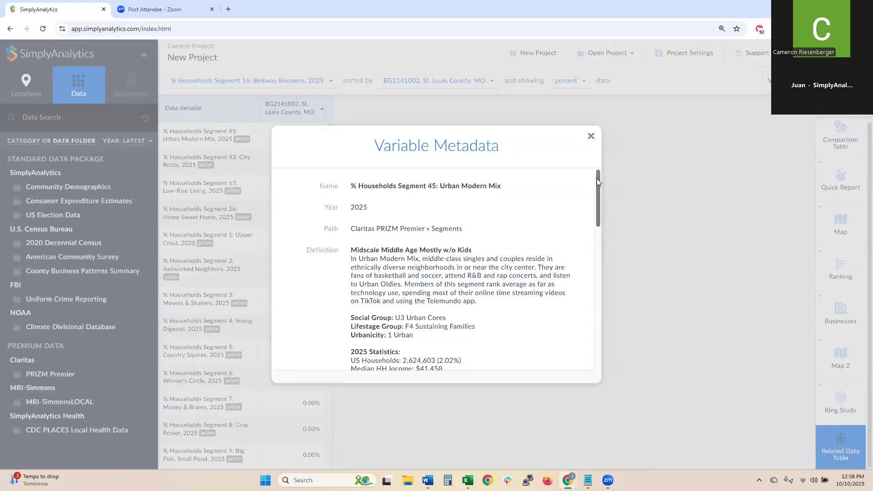
scroll(597, 181, down, 1)
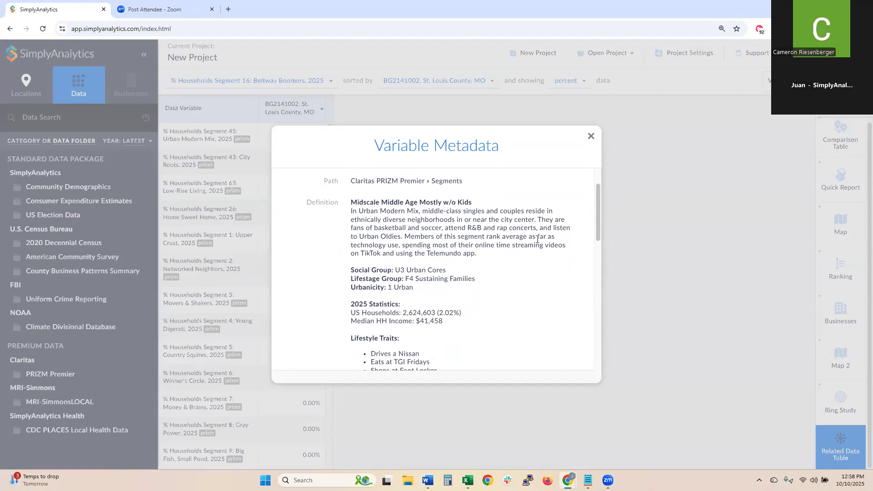
drag(386, 253, 332, 249)
click(429, 263)
drag(425, 254, 449, 255)
click(468, 269)
scroll(455, 255, down, 2)
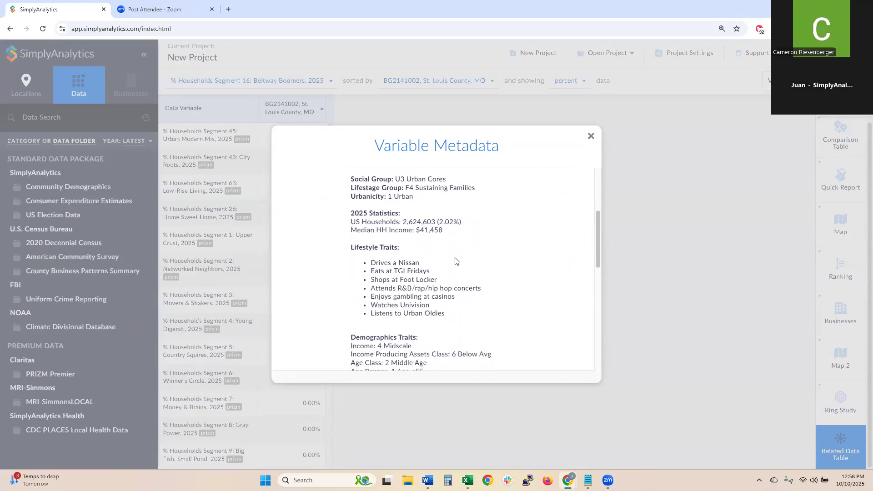
scroll(453, 258, up, 1)
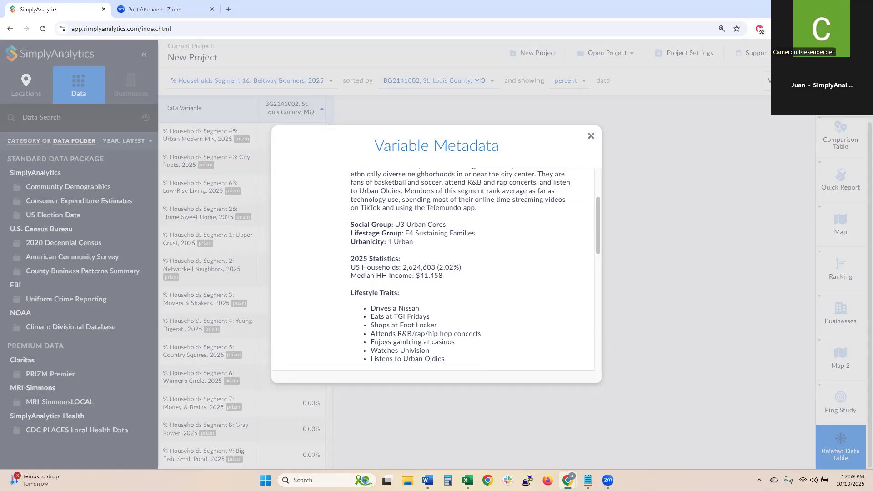
drag(427, 317, 386, 309)
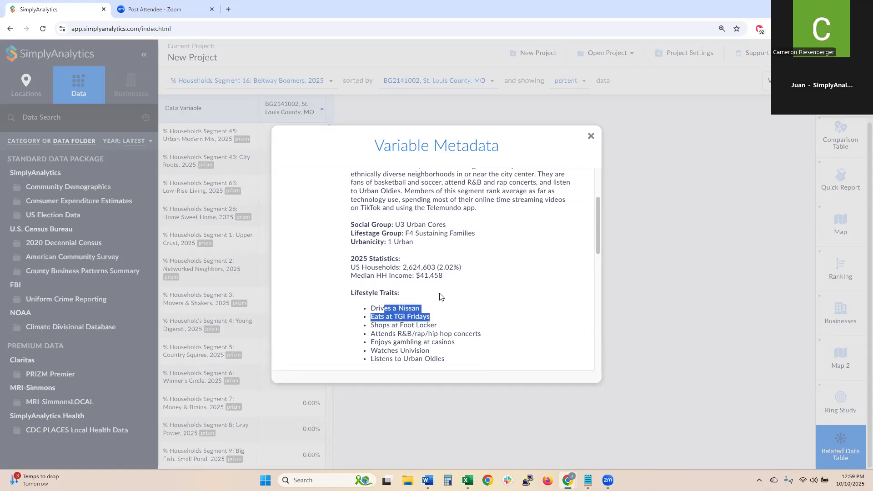
click(440, 297)
drag(385, 318, 389, 342)
click(452, 306)
click(450, 334)
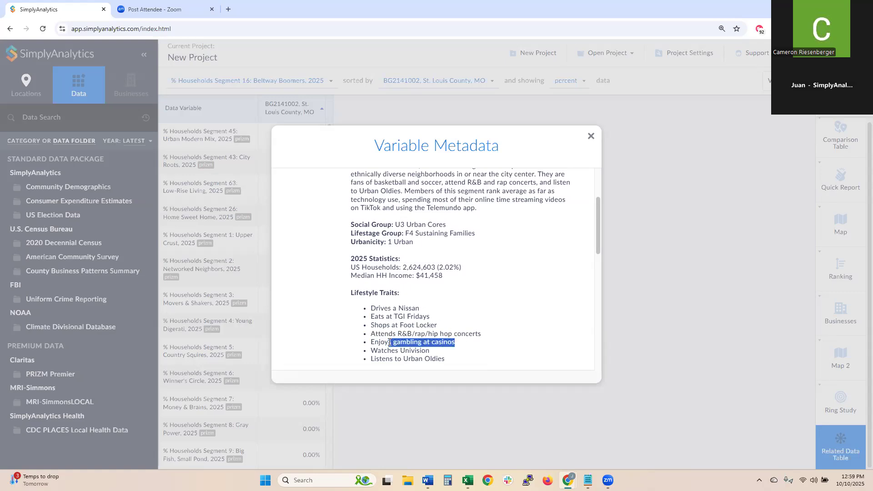
click(431, 298)
scroll(431, 297, up, 2)
scroll(431, 297, down, 3)
scroll(446, 287, up, 3)
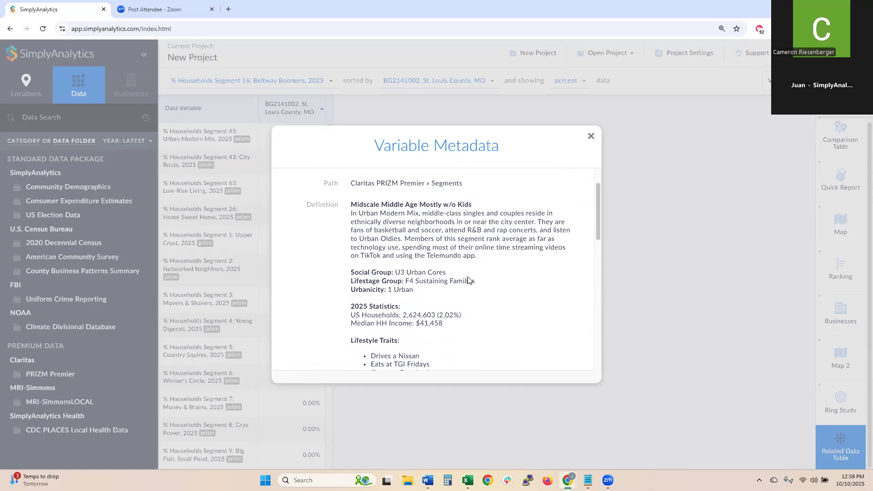
click(591, 136)
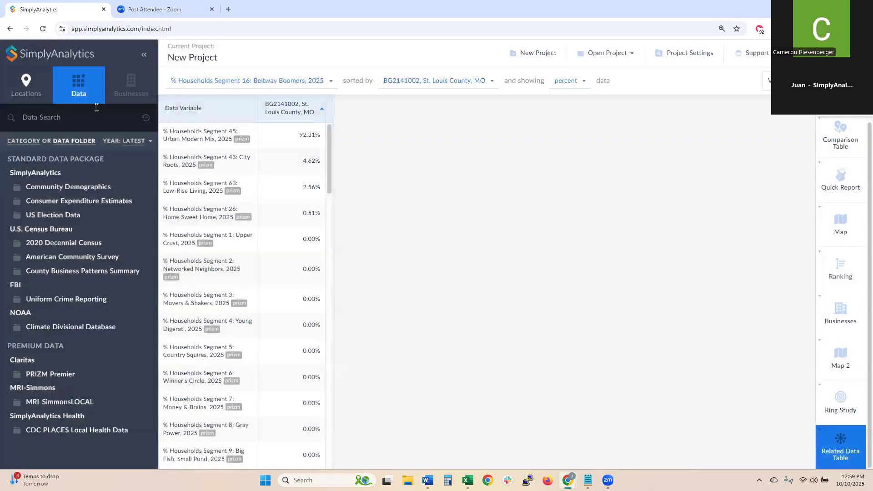
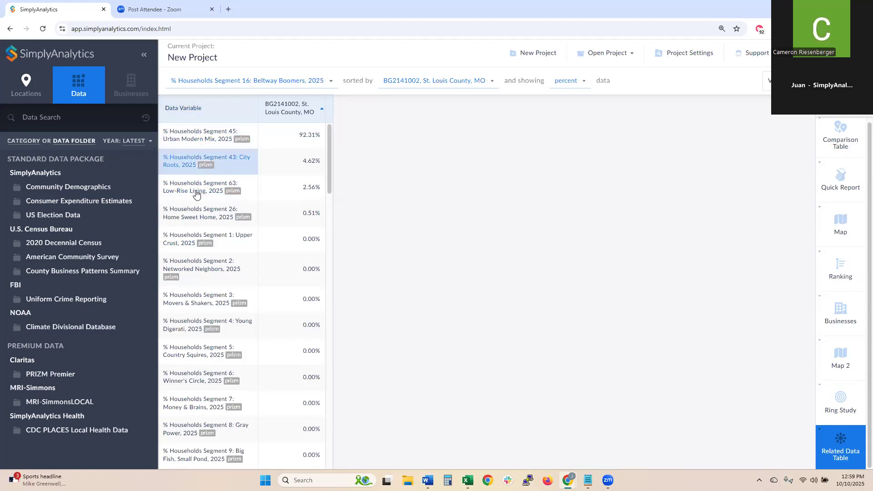
- Review the City Roots segment's metadata and close it
click(182, 168)
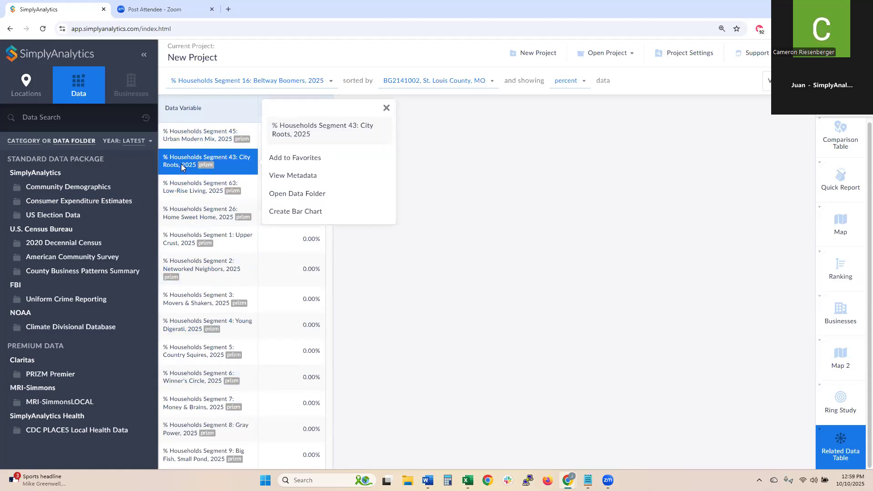
click(298, 184)
scroll(432, 240, down, 1)
scroll(432, 239, down, 2)
click(591, 137)
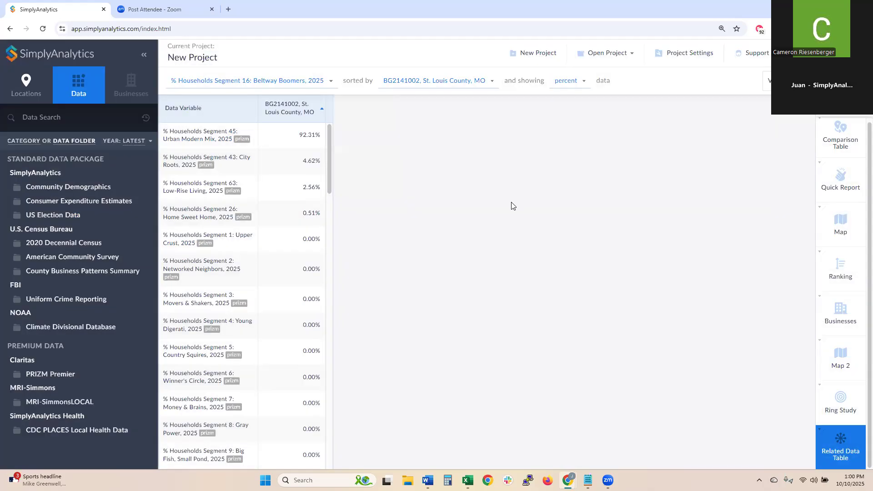
- Review the Urban Modern Mix segment's metadata and close it
click(209, 135)
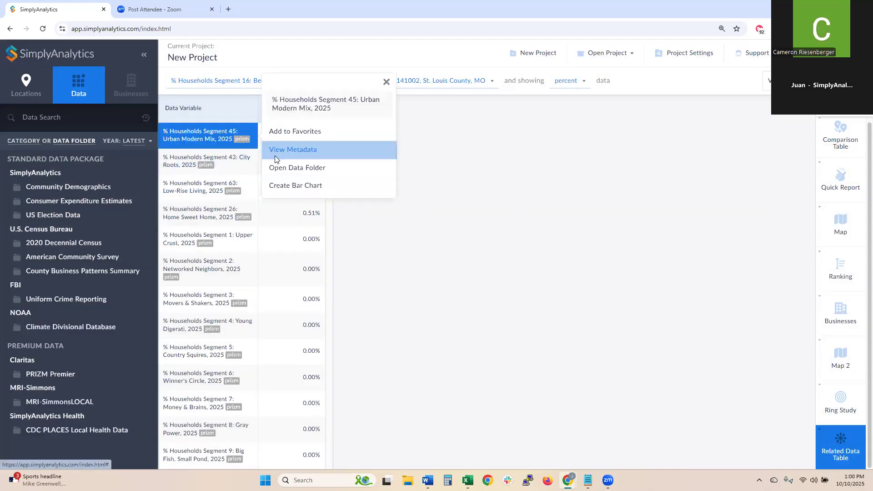
click(274, 152)
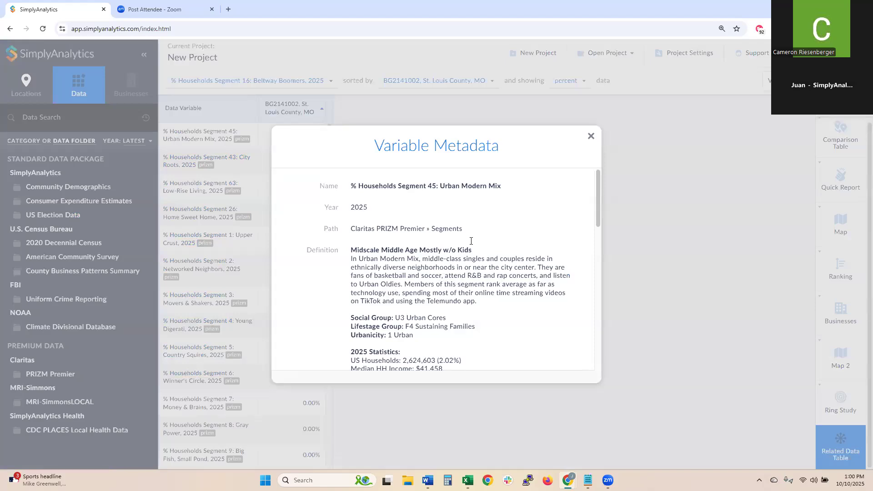
scroll(426, 259, down, 2)
scroll(427, 259, up, 3)
click(591, 137)
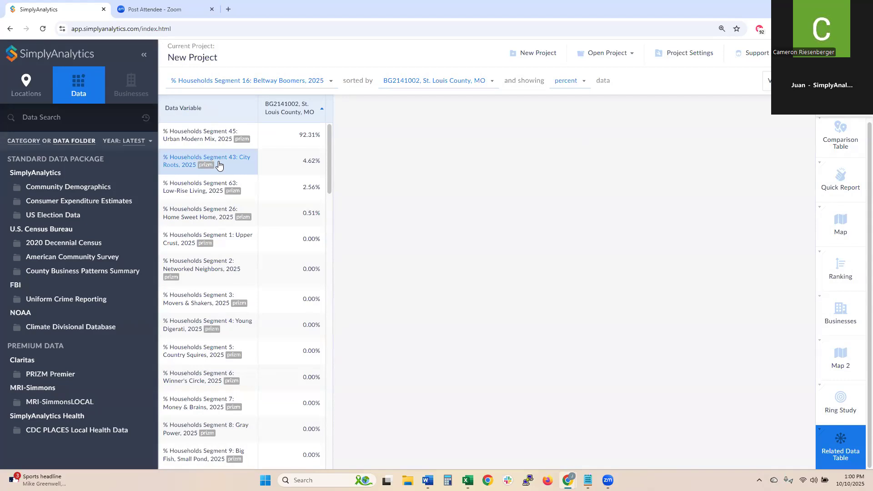
- Add Segment 45: Urban Modern Mix 2025 to favorite data and open the New View page
click(191, 138)
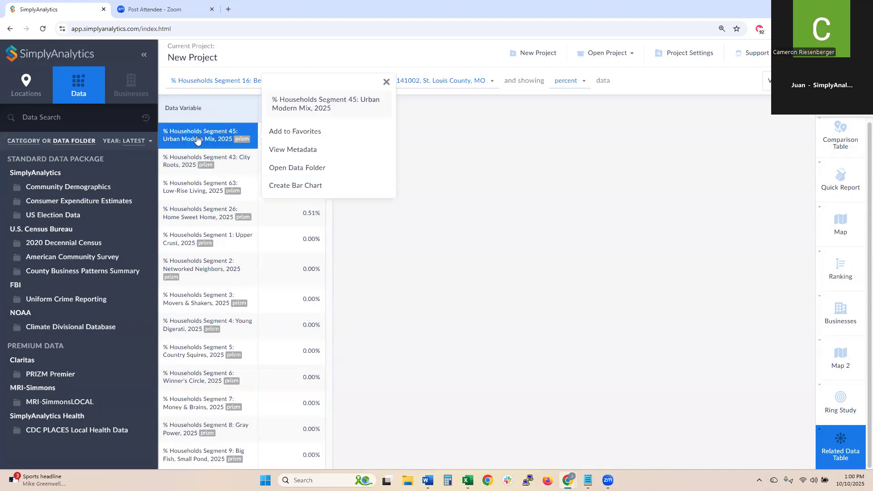
click(290, 132)
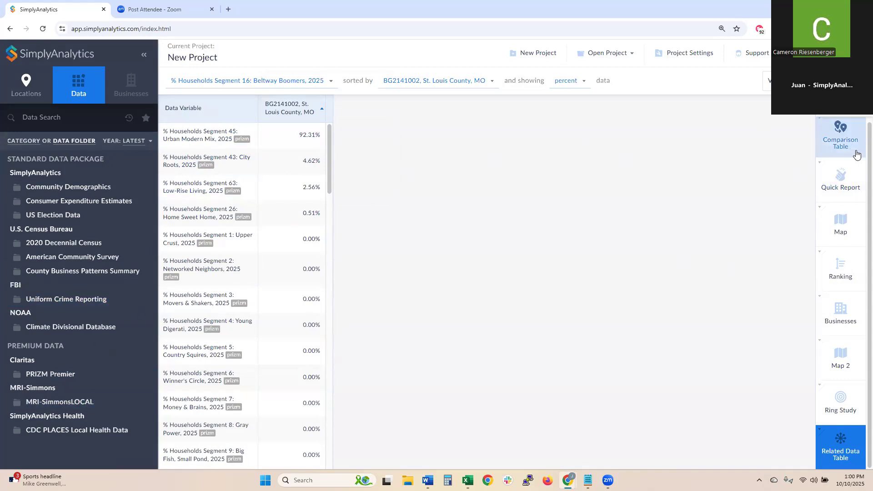
click(845, 115)
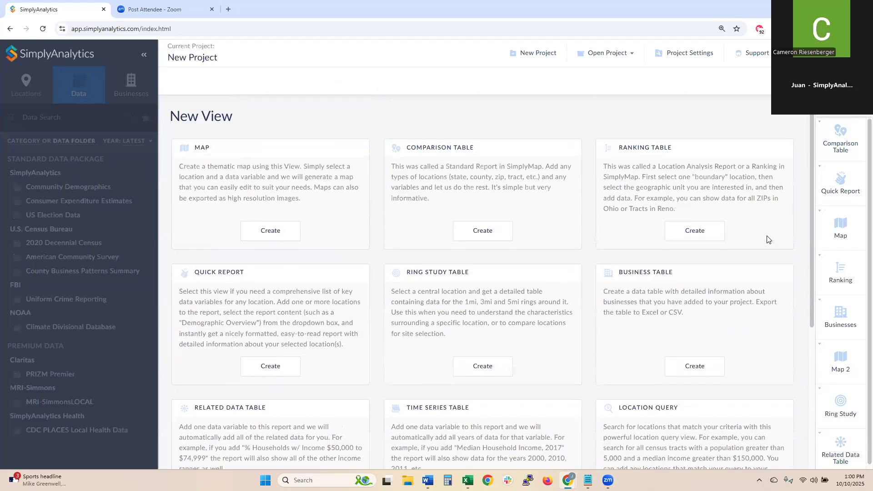
- Build a ranking table of USA cities using only the favorited % Households Segment 45: Urban Modern Mix, 2025
click(699, 232)
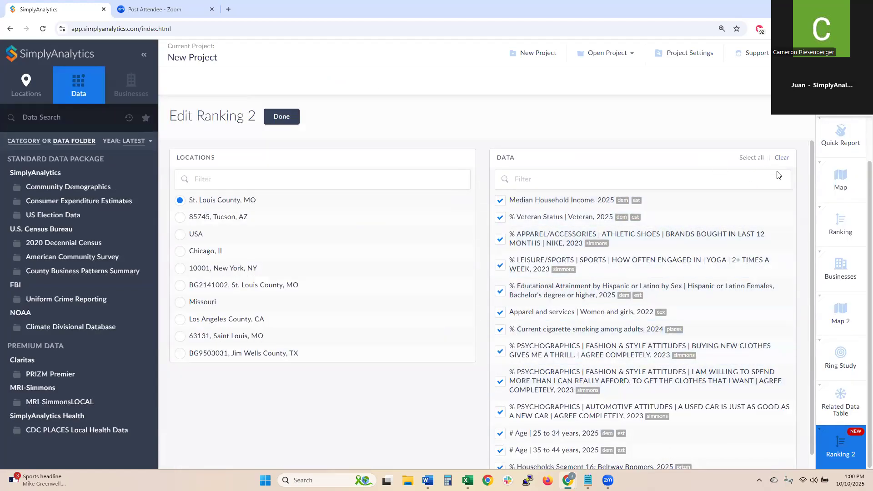
click(781, 158)
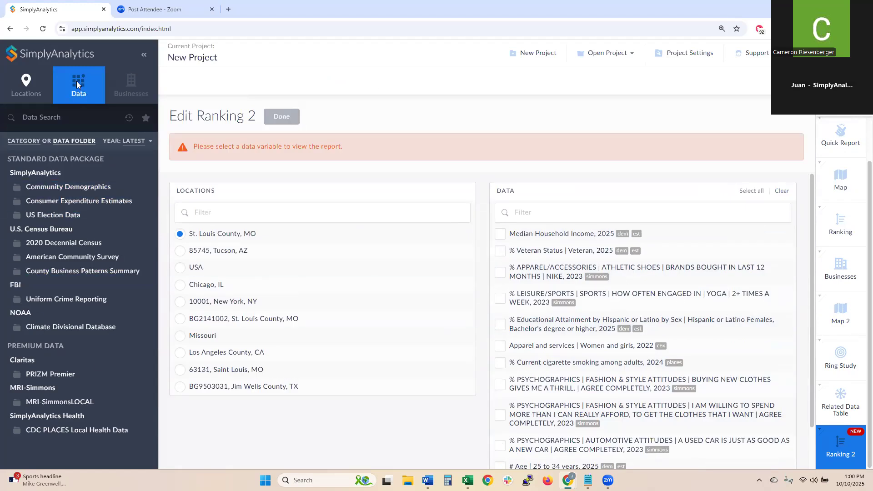
click(143, 117)
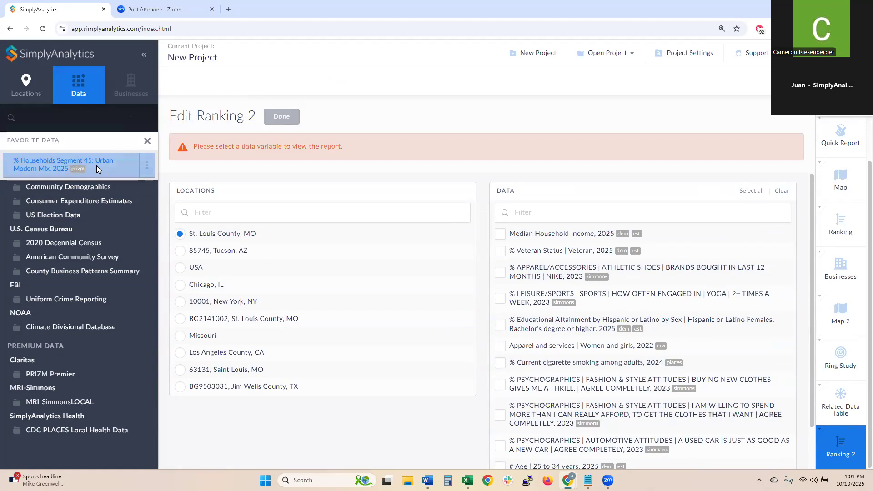
click(96, 169)
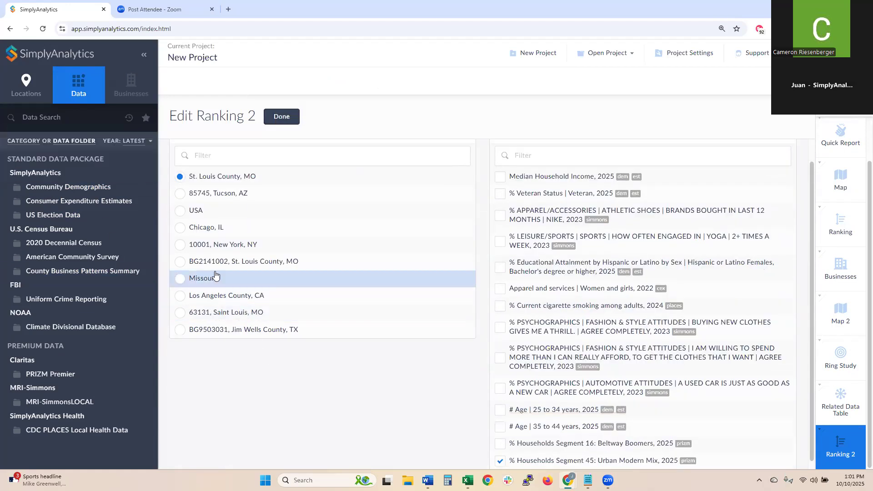
click(204, 215)
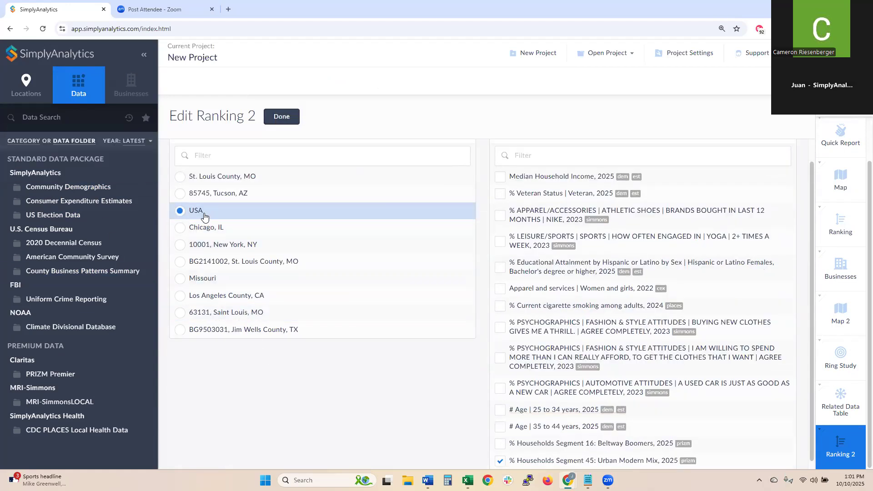
click(281, 118)
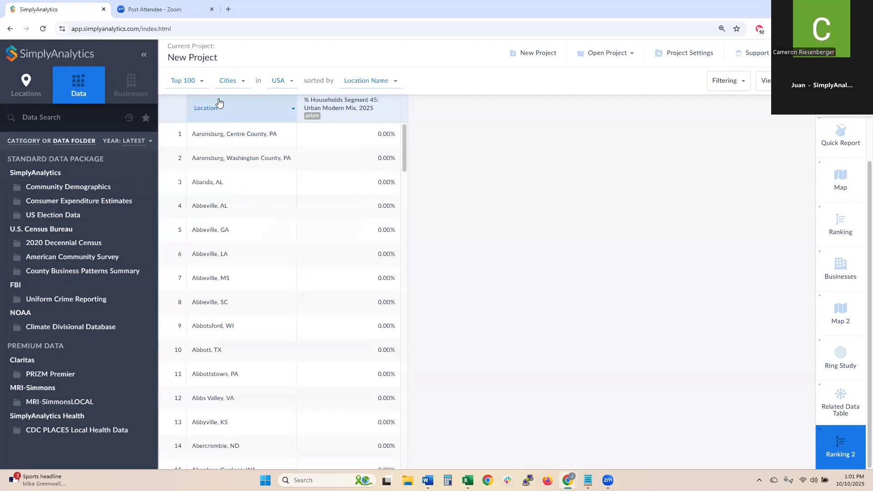
- Sort the ranking by % Households Segment 45 and switch it to Counties, then reopen the related data table
click(366, 80)
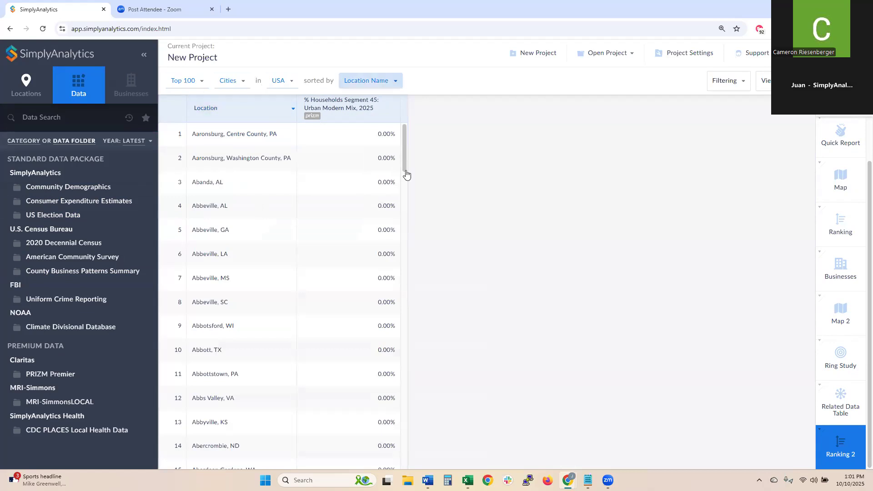
click(423, 158)
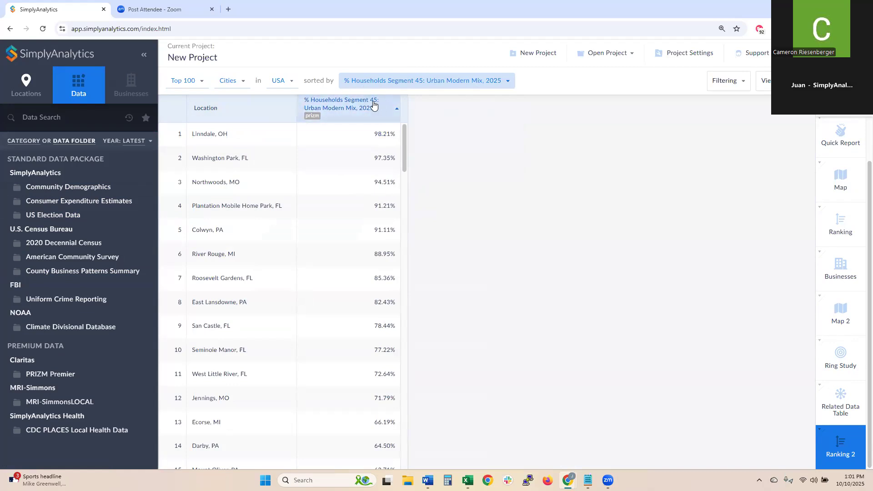
click(234, 81)
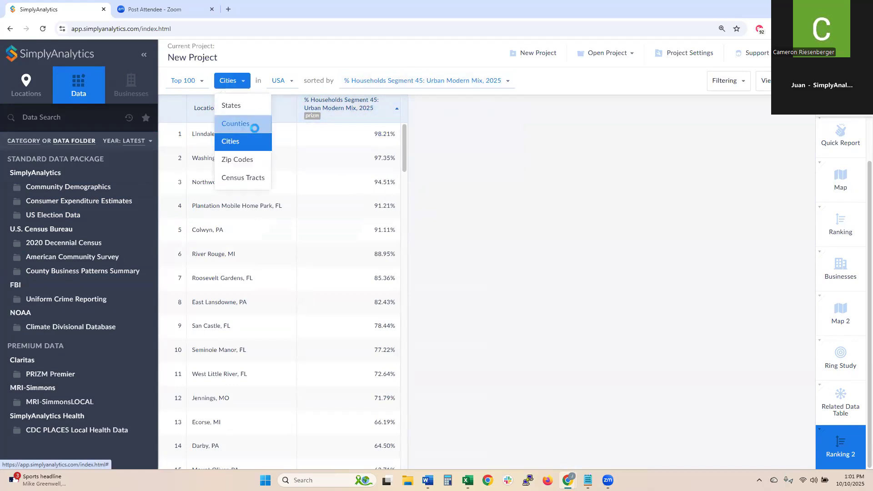
click(255, 130)
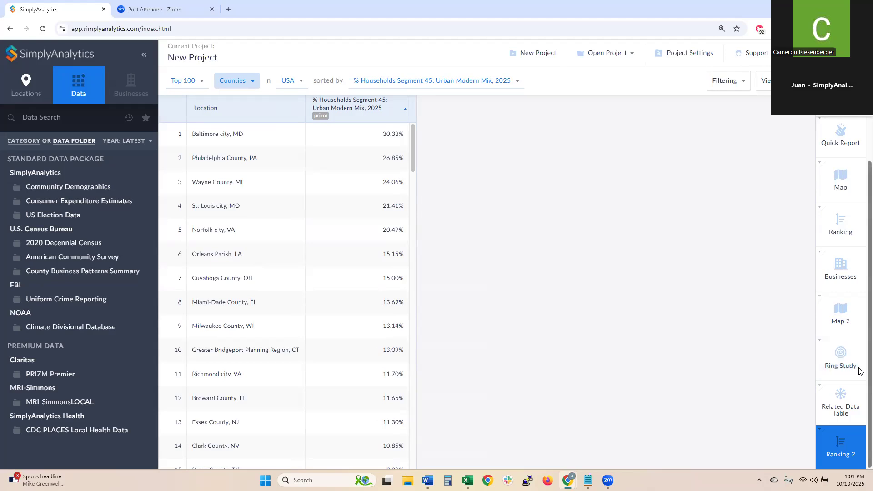
click(858, 393)
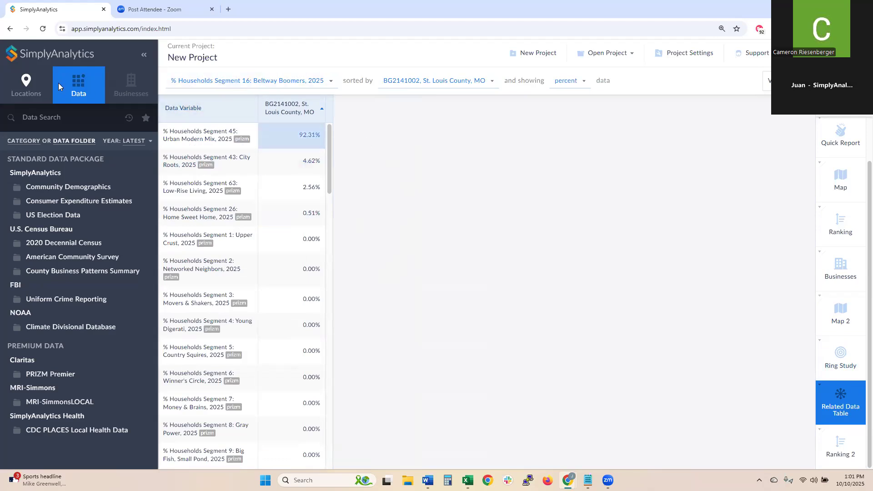
- Add location 10001, New York, NY and sort segments by its share, largest first
click(26, 83)
text(10001)
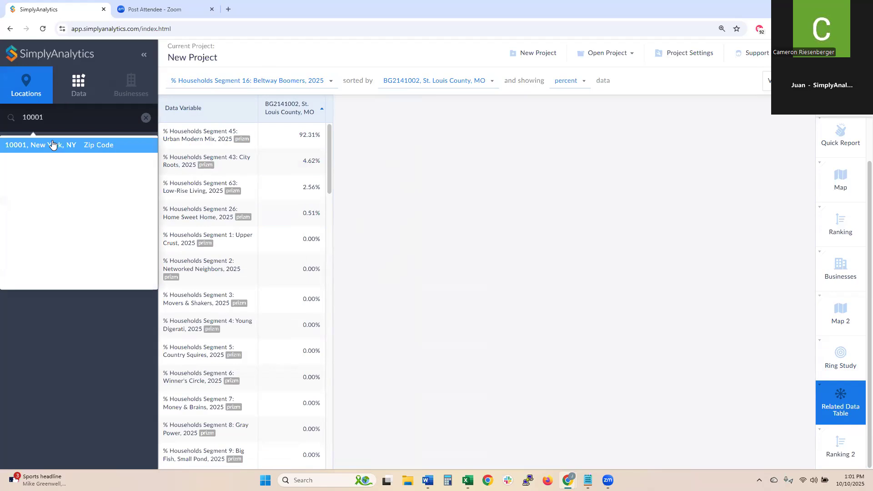
click(52, 142)
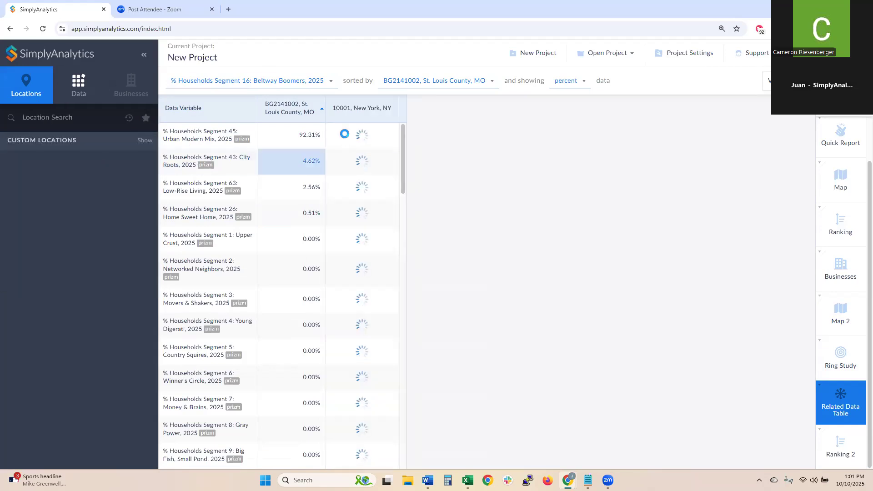
click(362, 108)
click(421, 165)
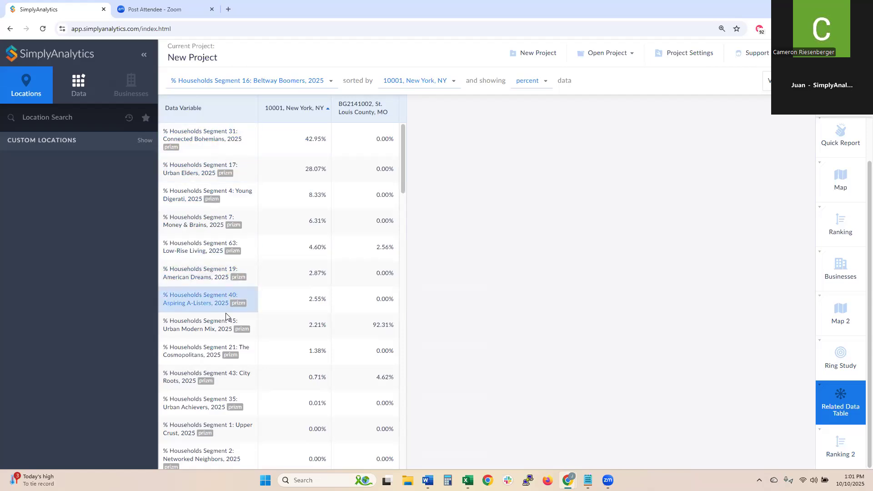
- Check the Money & Brains segment metadata, then return to Ranking 2
click(254, 233)
click(295, 236)
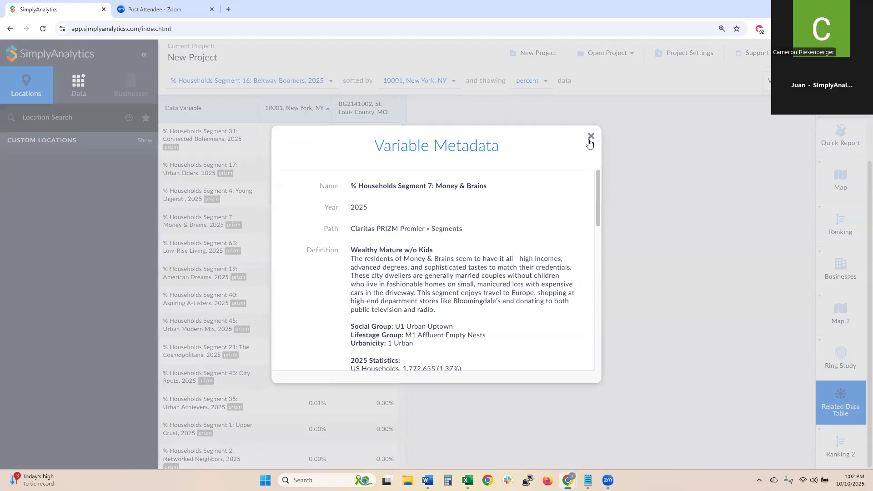
click(590, 137)
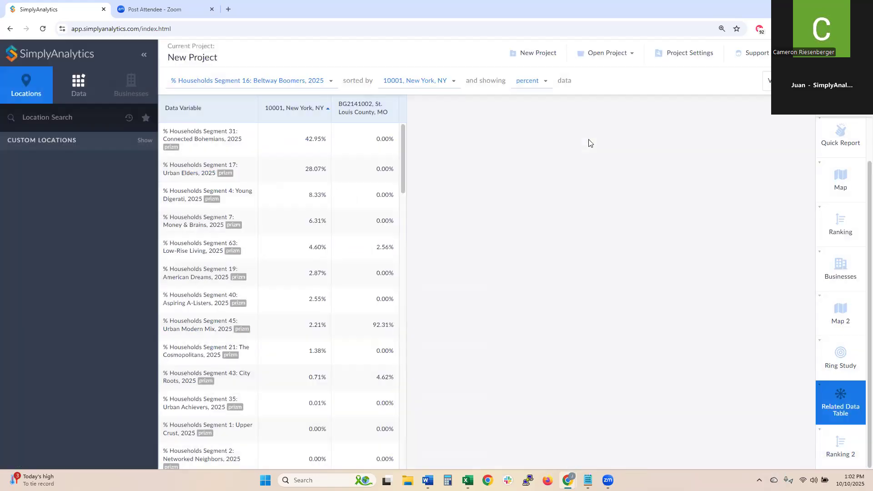
click(859, 447)
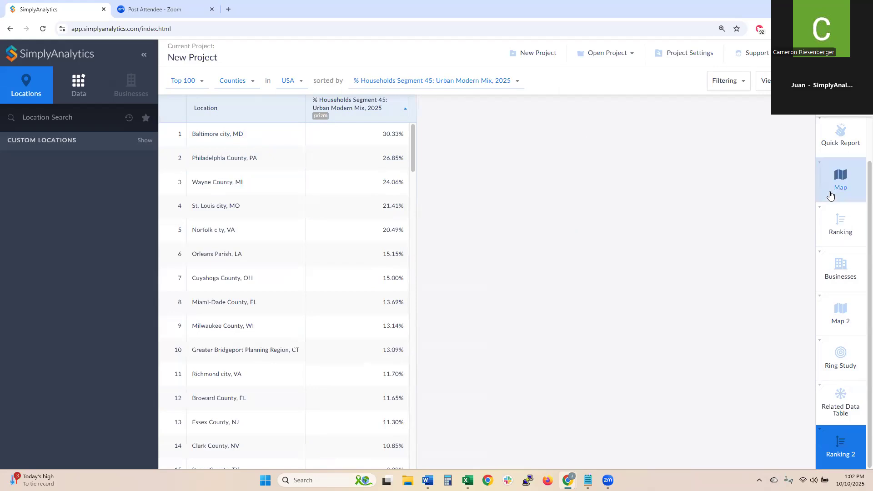
- Create a new Location Query view from the New View page
scroll(830, 196, up, 1)
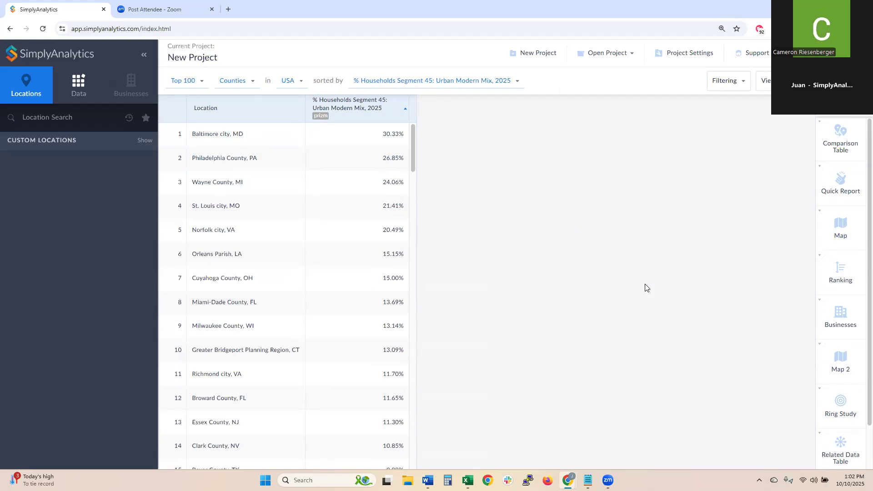
click(835, 113)
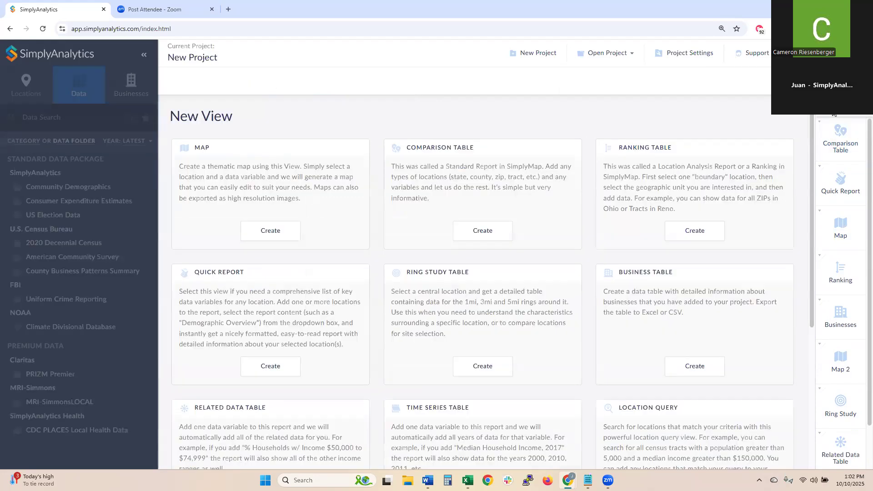
scroll(720, 150, down, 2)
scroll(720, 157, down, 3)
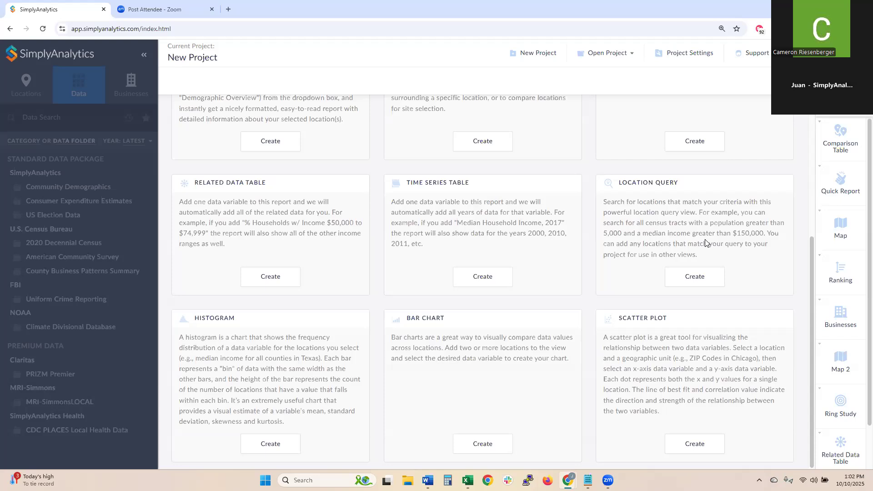
click(701, 276)
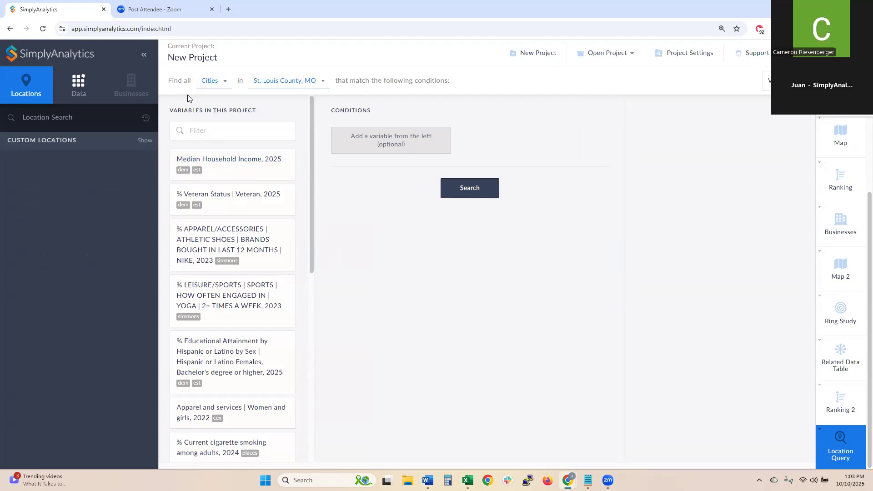
- Set the query to find Zip Codes within the USA
click(211, 81)
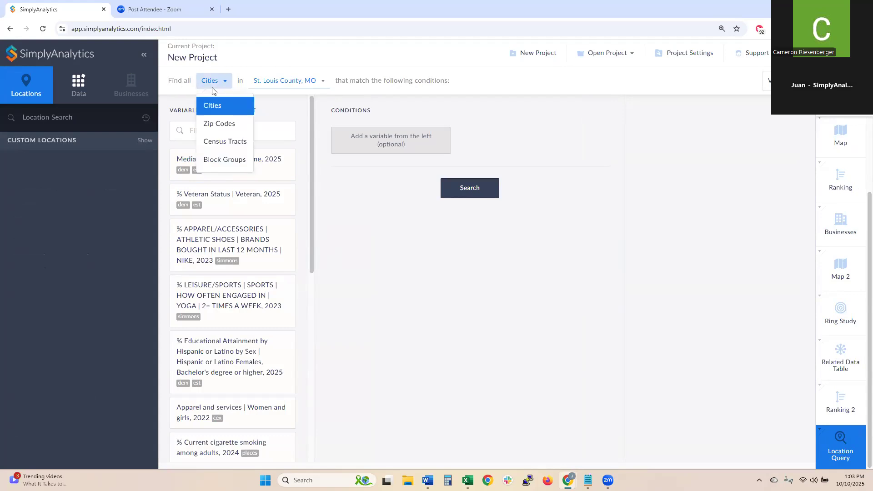
click(219, 130)
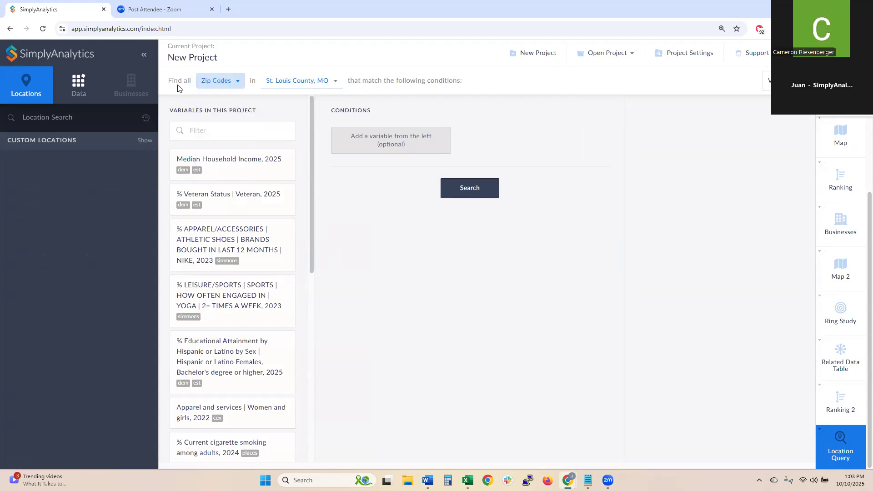
click(302, 88)
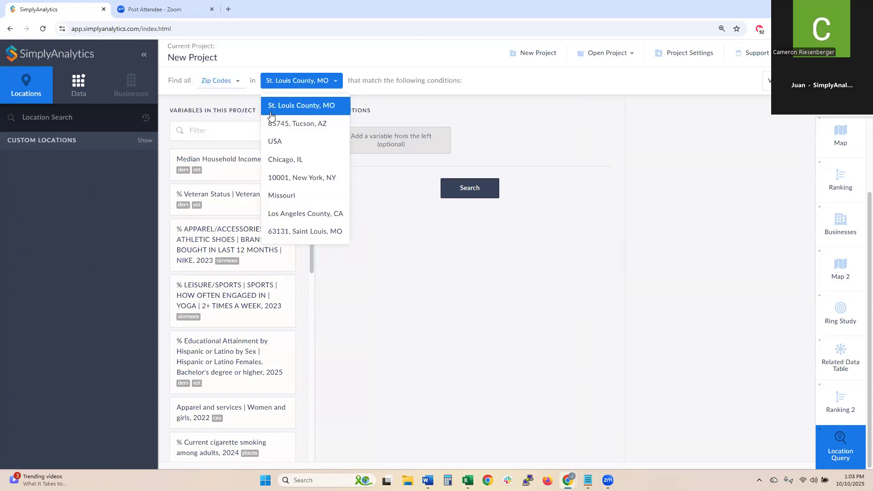
click(294, 142)
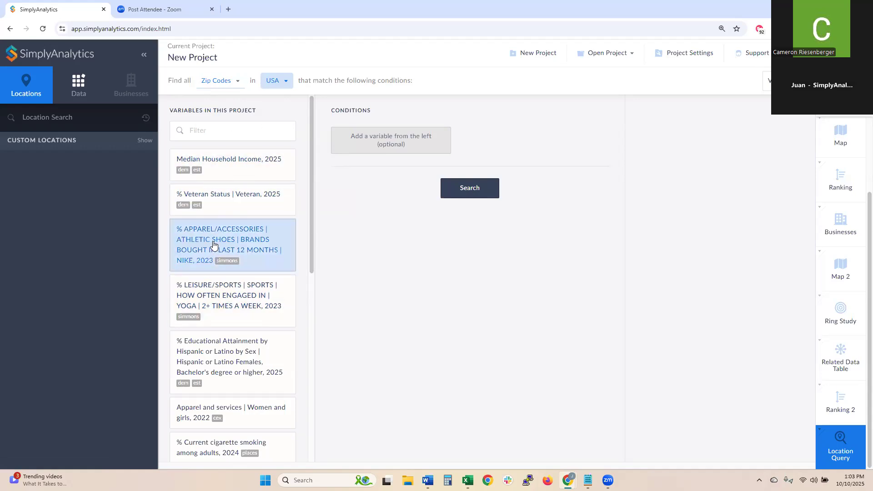
- Add a Median Household Income, 2025 condition greater than $80,000
click(226, 160)
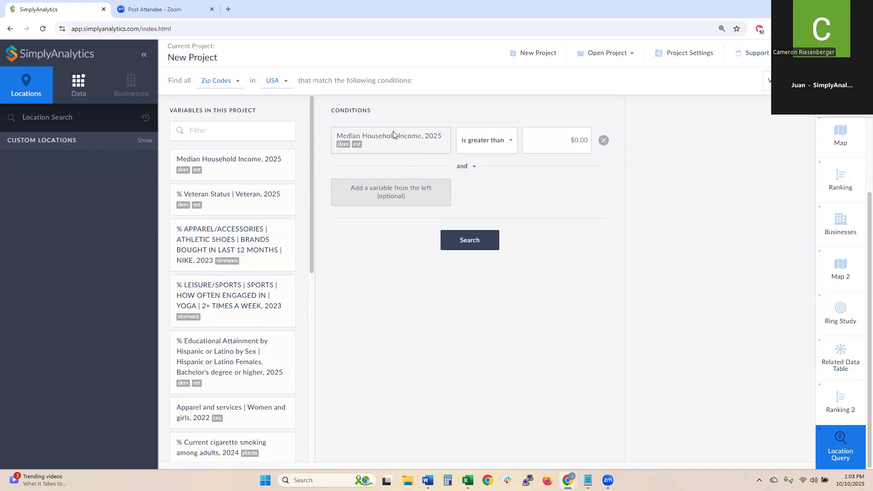
click(565, 144)
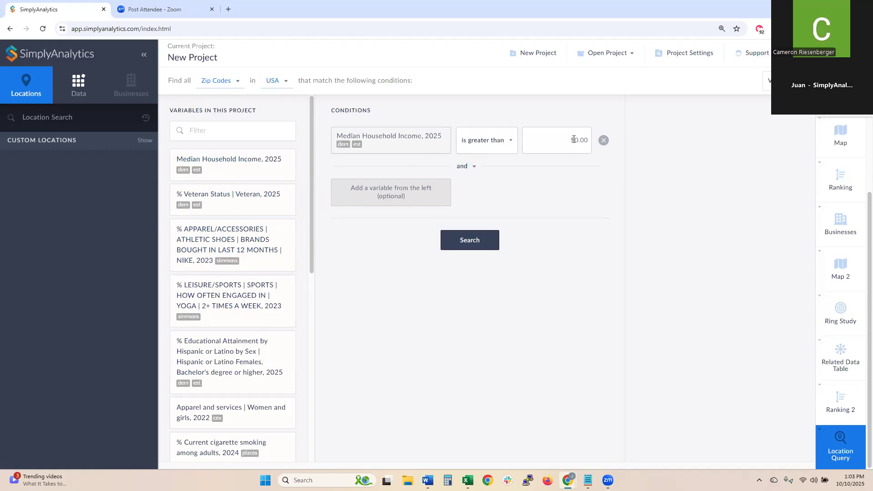
text(8000)
click(558, 245)
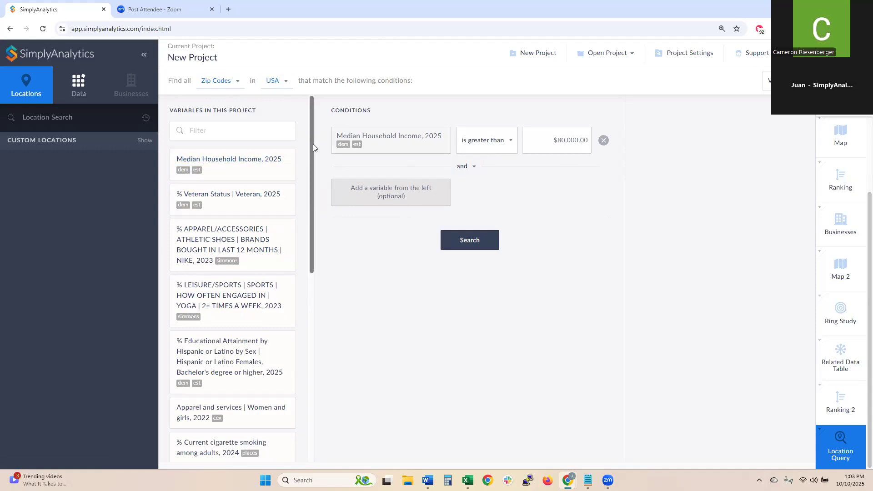
scroll(314, 150, down, 3)
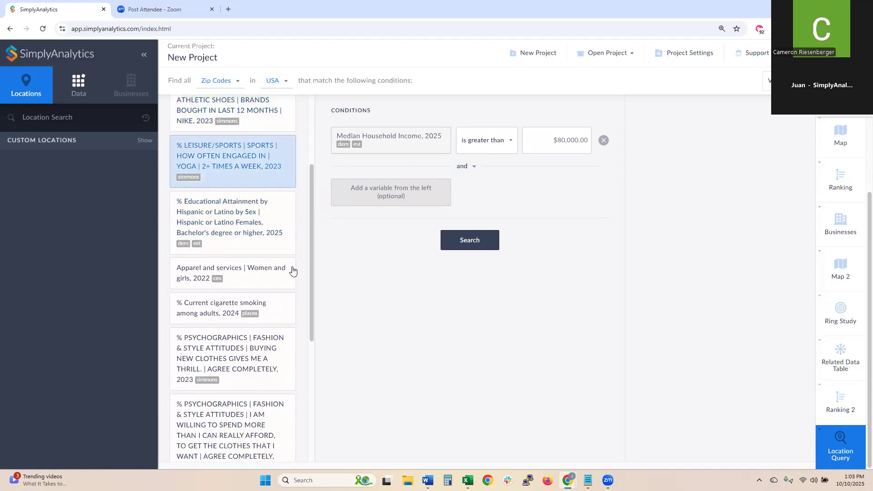
scroll(248, 229, down, 5)
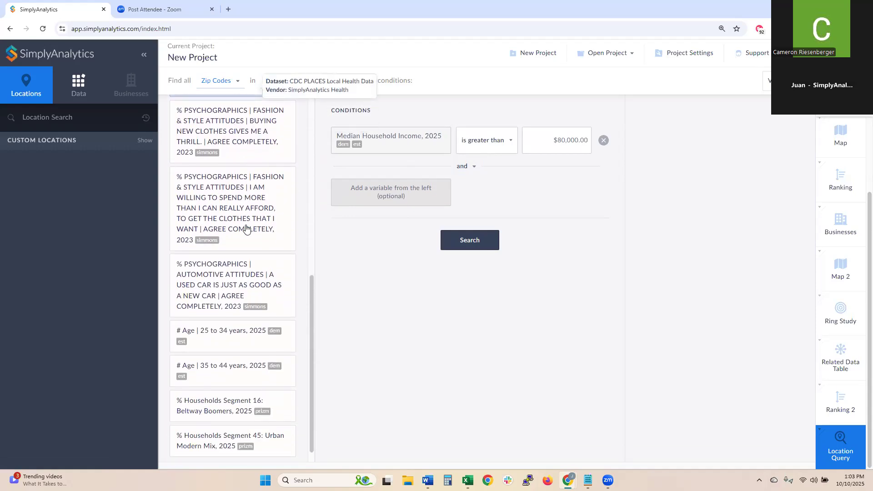
scroll(246, 228, up, 4)
scroll(246, 228, up, 5)
scroll(246, 229, down, 4)
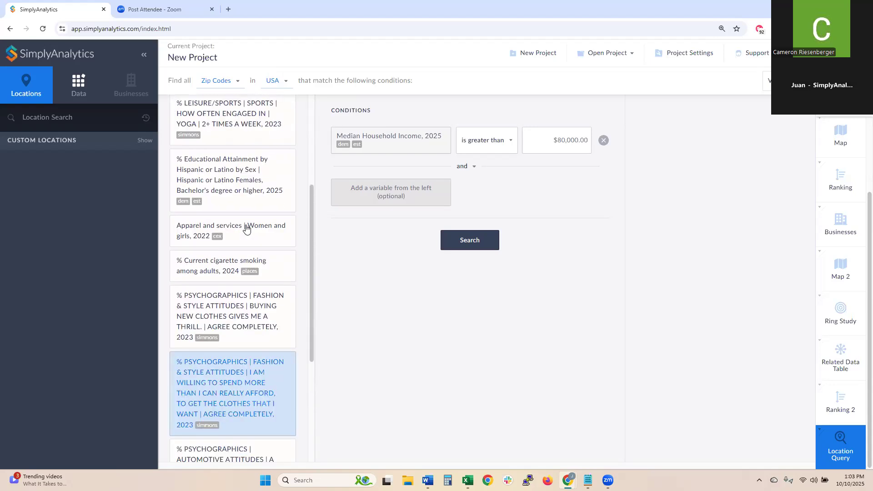
scroll(246, 228, down, 4)
- Add # Total Population, 2025 from Community Demographics > Population as a second condition
drag(308, 369, 303, 166)
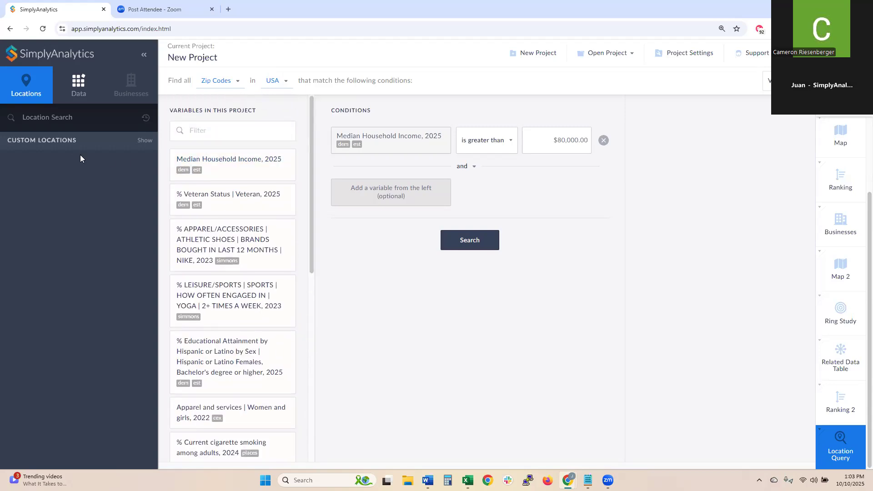
click(78, 90)
click(68, 187)
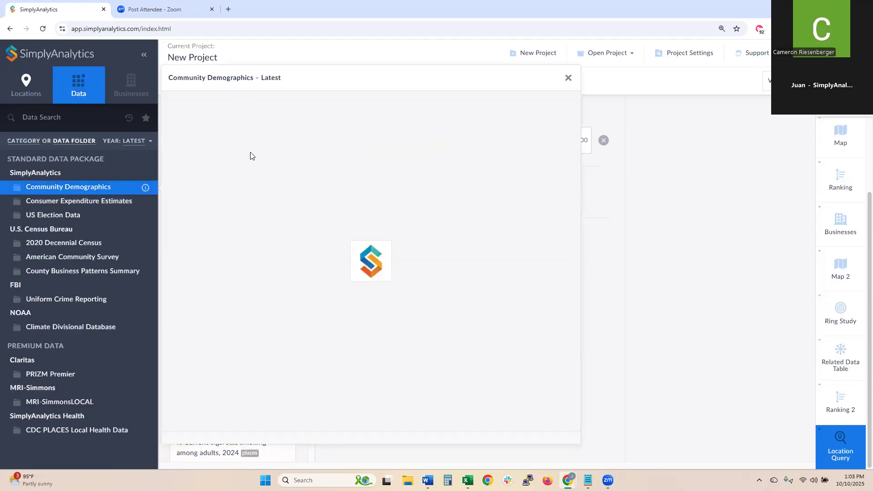
click(220, 126)
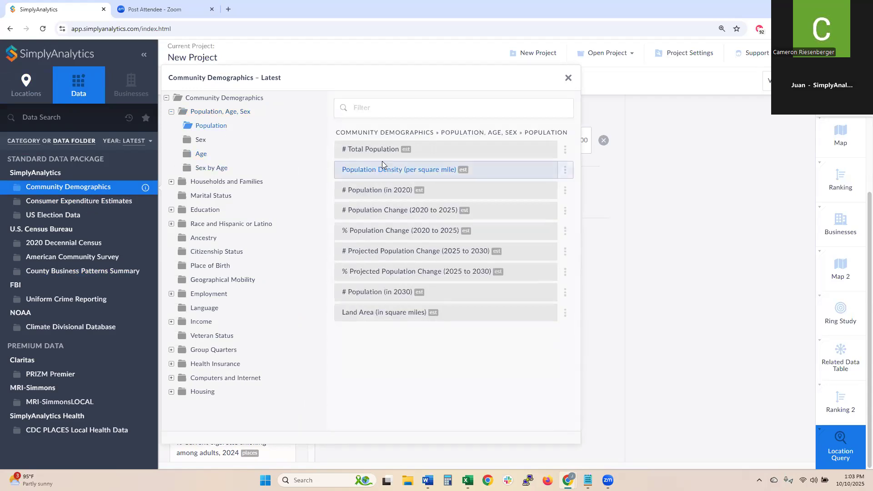
click(416, 148)
click(569, 79)
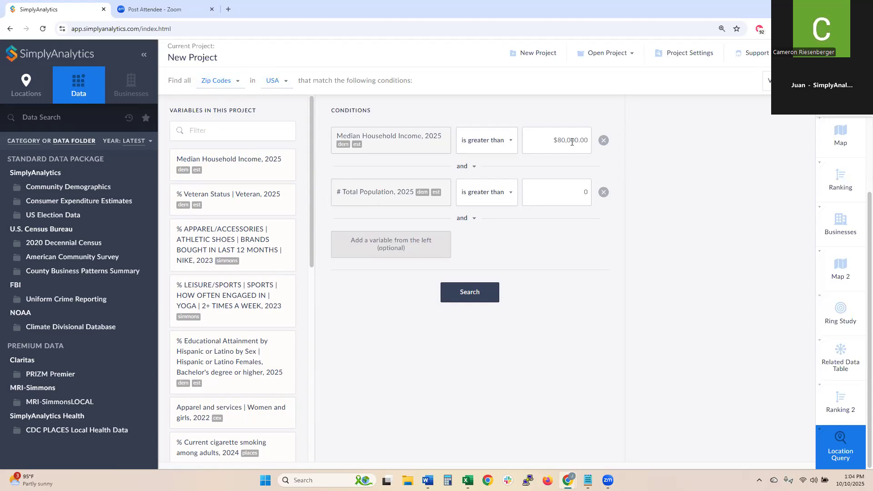
- Change the # Total Population, 2025 threshold to greater than 5,000
click(582, 191)
text(000)
click(565, 255)
scroll(194, 279, down, 9)
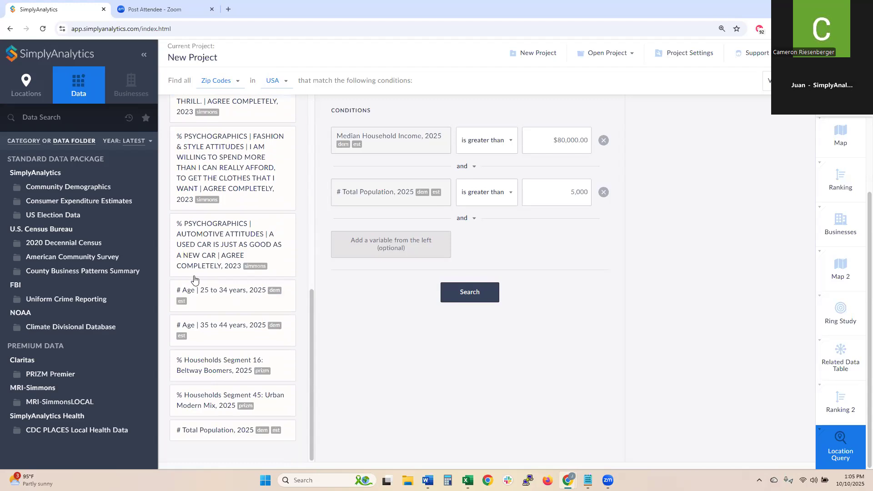
scroll(196, 278, up, 10)
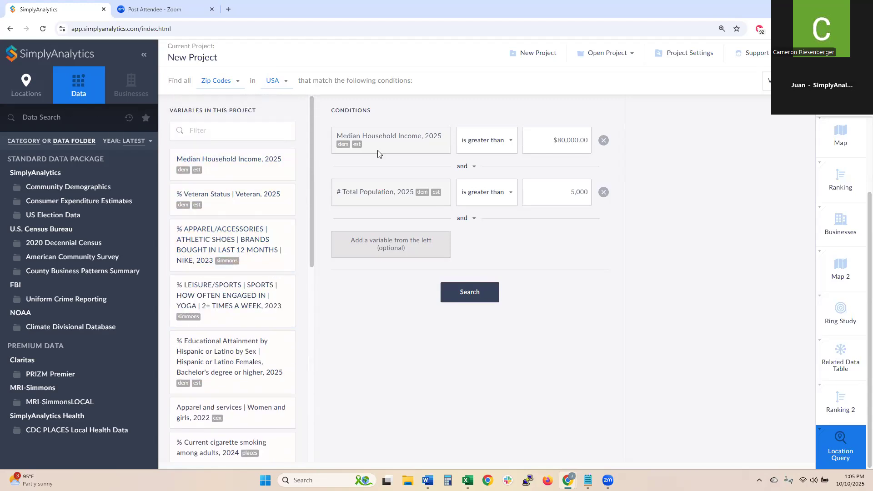
- Search the data for 'botox' and add the % Botox use variable as a third condition
click(48, 120)
text(botox)
key(Return)
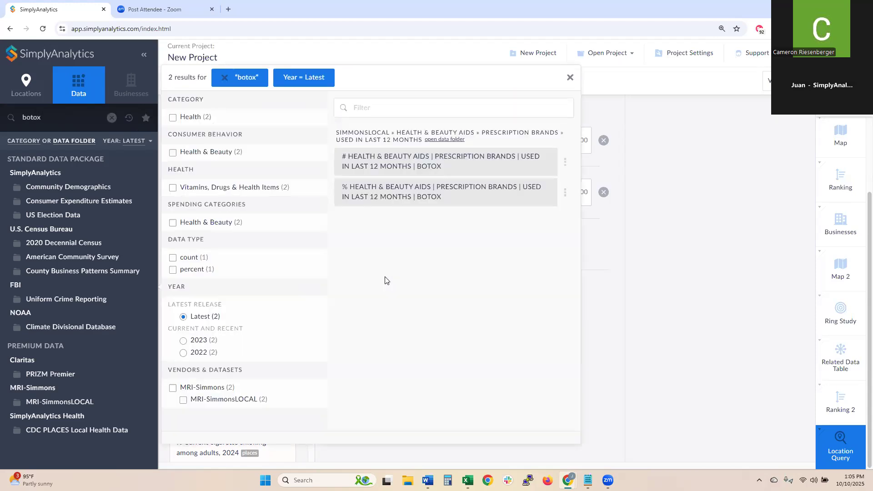
click(468, 195)
click(570, 78)
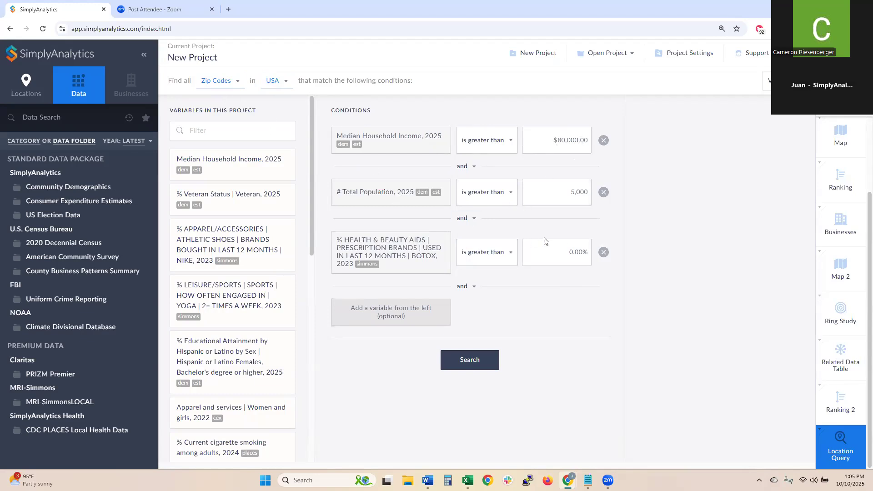
- Set the Botox threshold to 5.00% and run the query
drag(574, 253, 565, 252)
text(5)
click(462, 360)
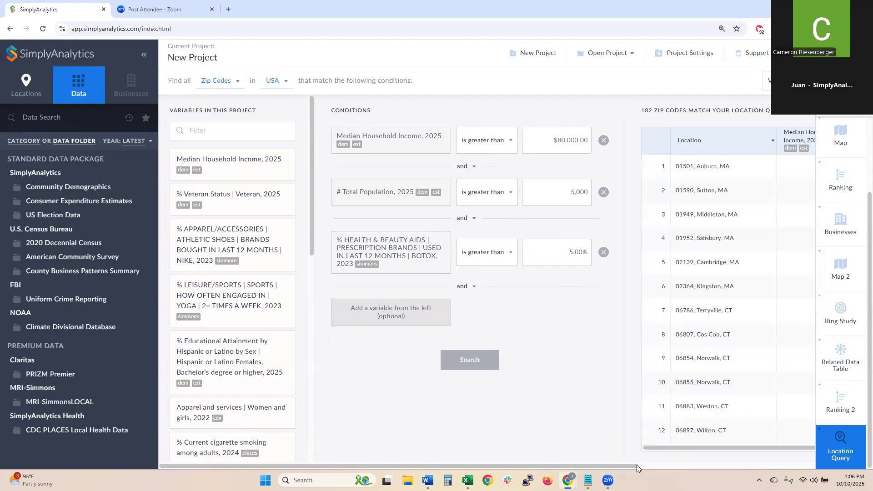
- Scroll through the 182 matching ZIP codes in the query results
mouse_move(627, 467)
mouse_down()
mouse_move(808, 464)
mouse_move(788, 457)
mouse_up()
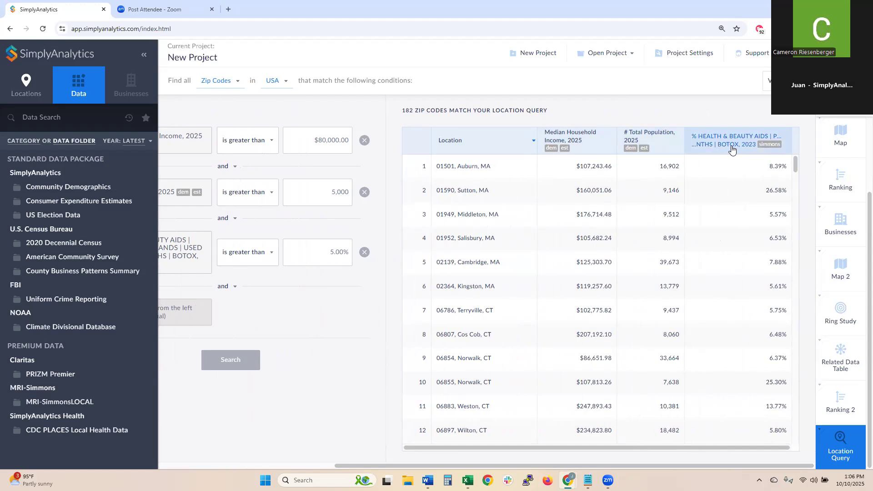
scroll(797, 182, down, 10)
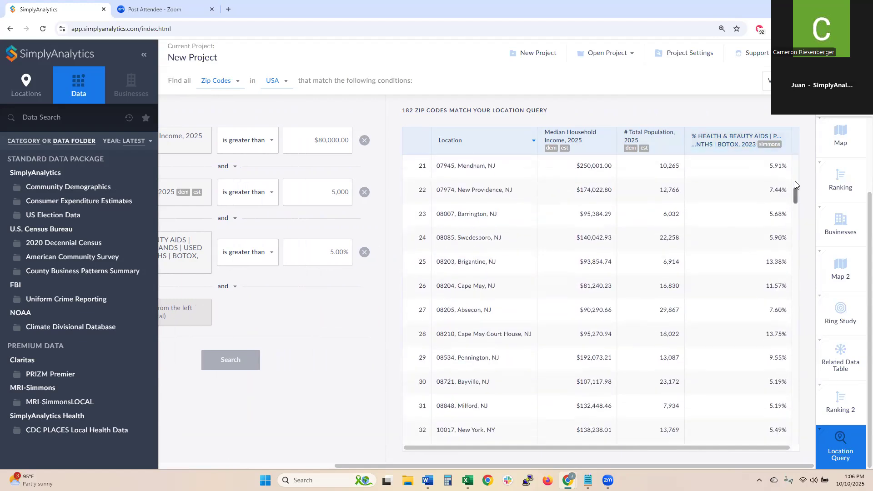
scroll(797, 185, down, 5)
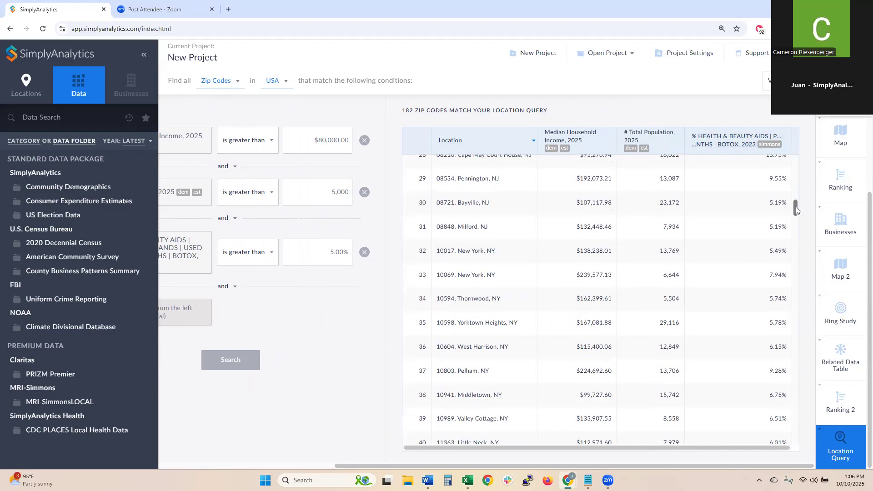
scroll(797, 210, up, 14)
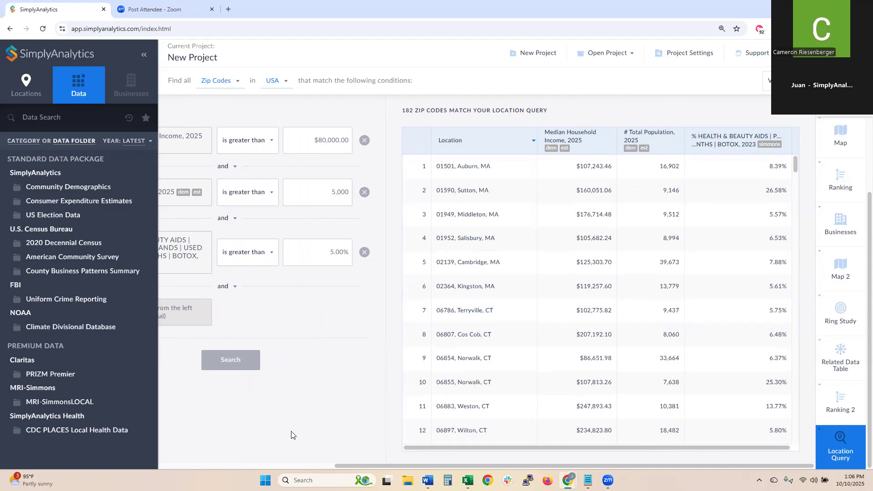
drag(336, 465, 160, 465)
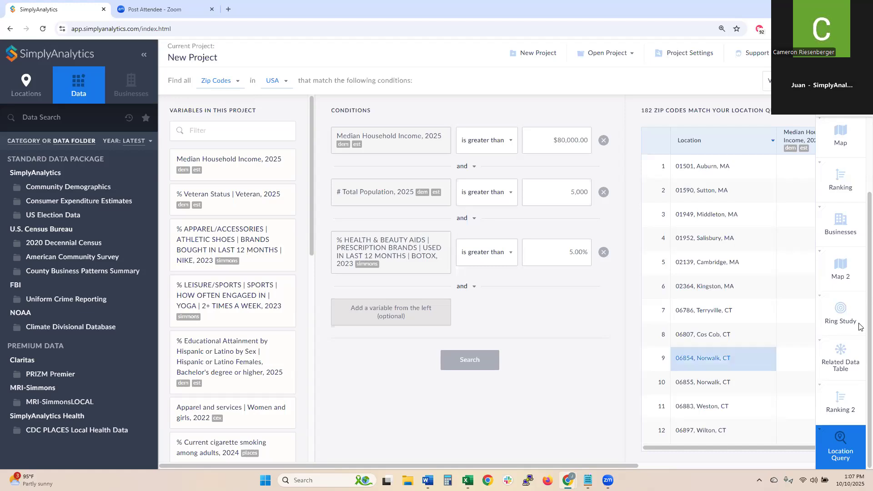
scroll(841, 273, up, 3)
- Map the 2025 median household income for the whole of St. Louis County, MO
click(845, 230)
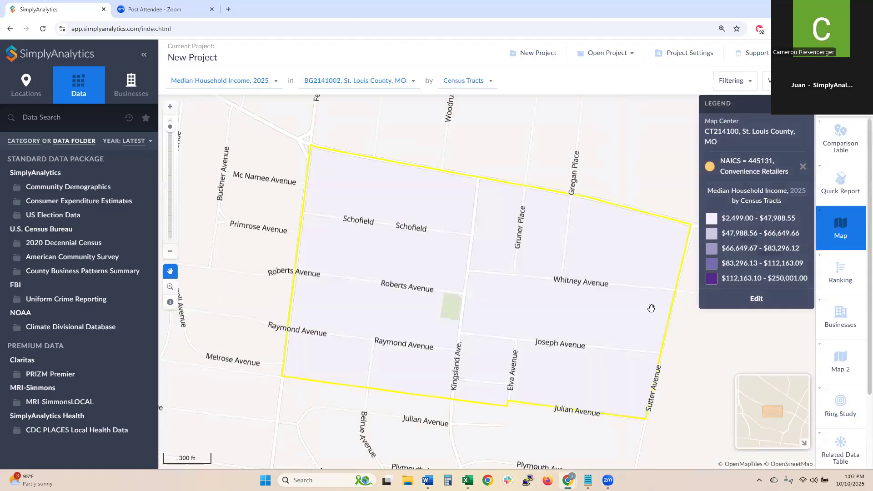
click(337, 84)
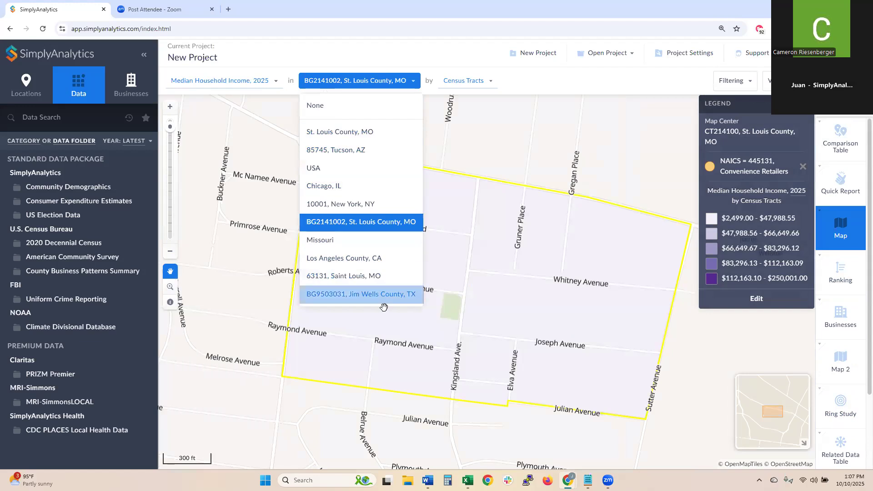
click(359, 132)
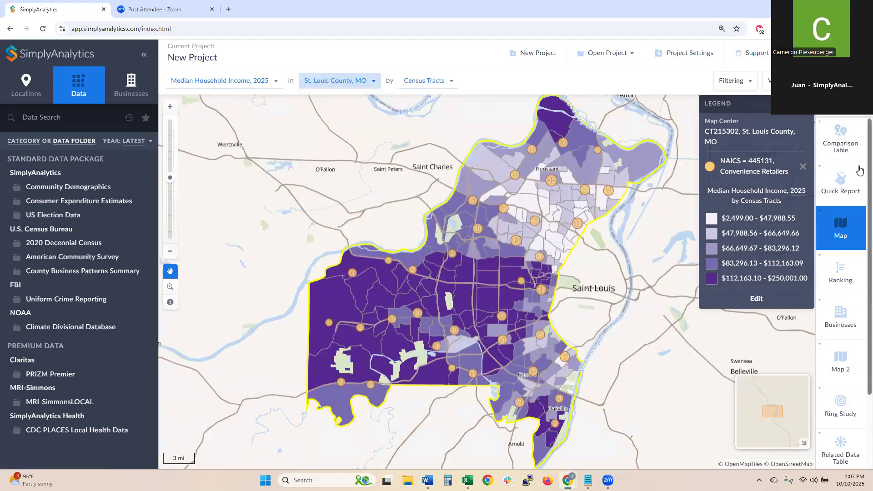
- Tour the quick report, comparison table, Missouri county ranking and tract map, then return to the income map
click(841, 183)
click(840, 140)
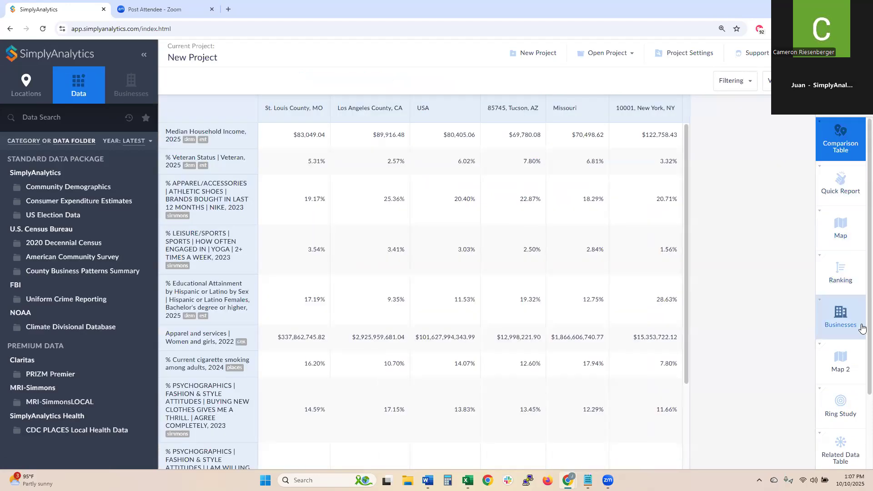
click(848, 286)
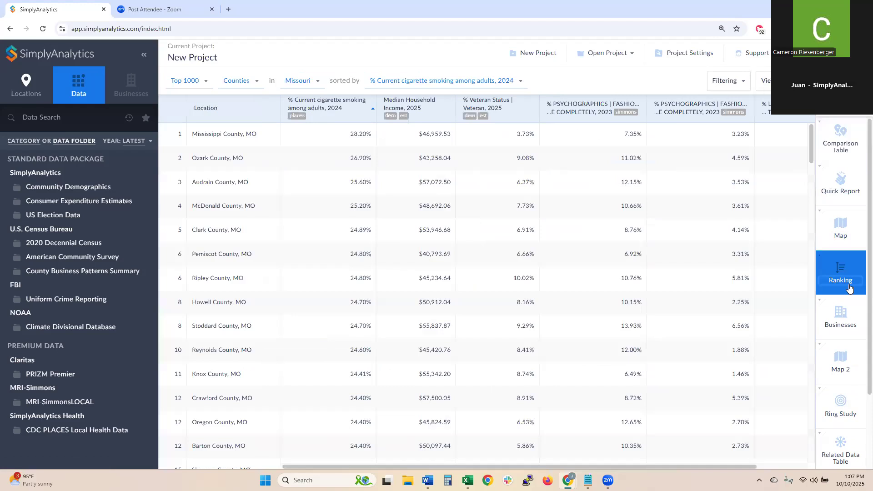
click(846, 359)
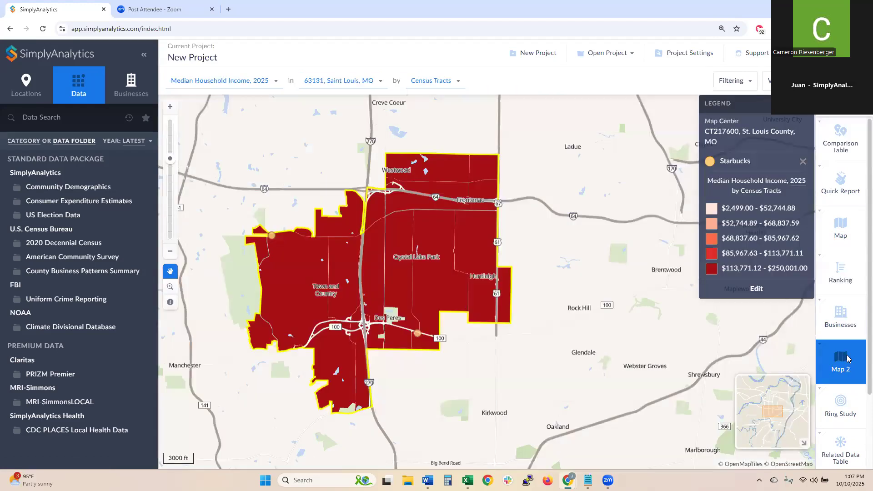
click(841, 138)
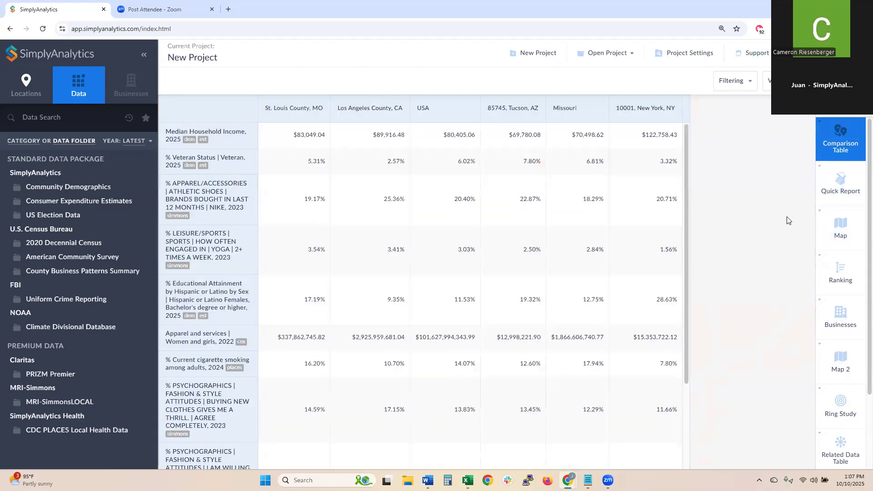
click(840, 227)
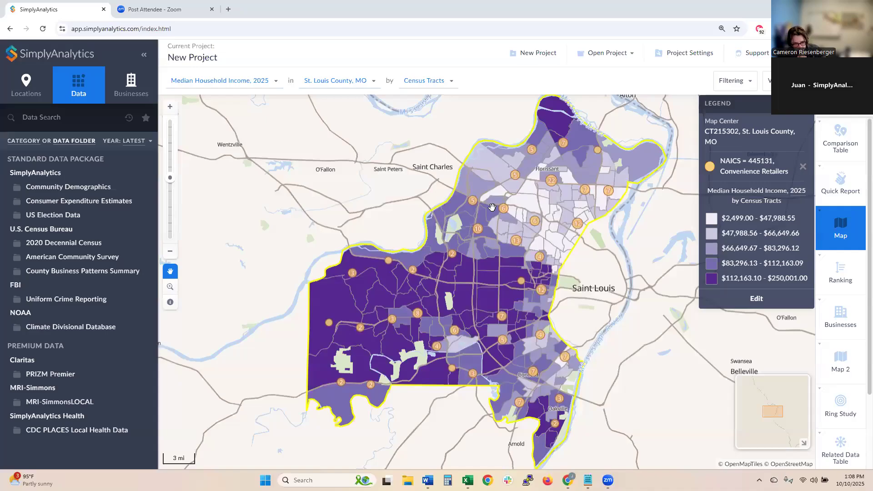
- From the comparison table, review the CDC PLACES cognitive disability variable's metadata, then close the browser
click(841, 141)
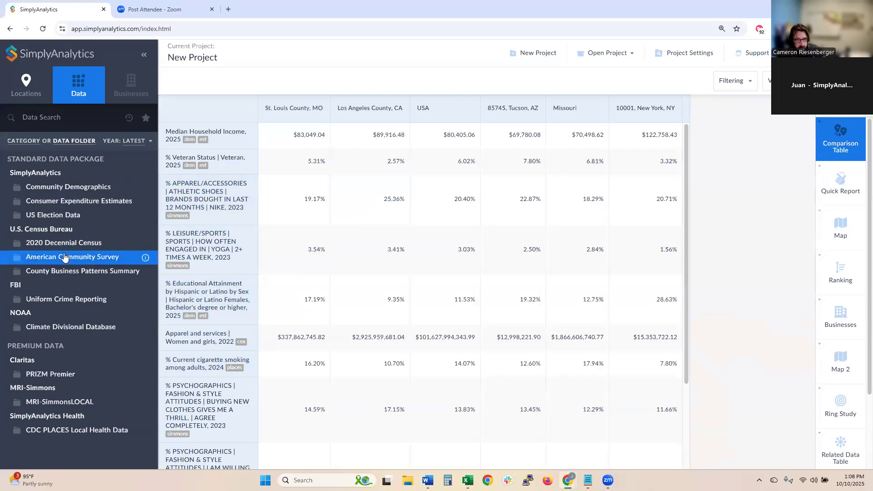
click(78, 432)
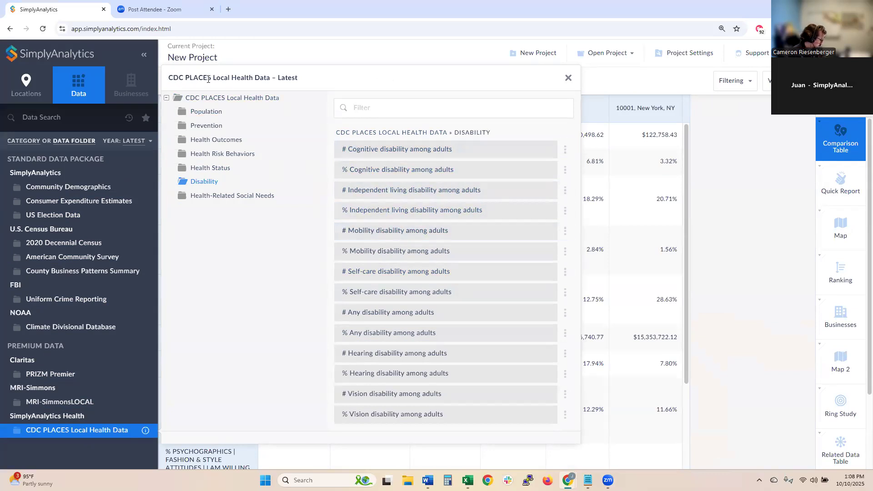
drag(212, 79, 169, 77)
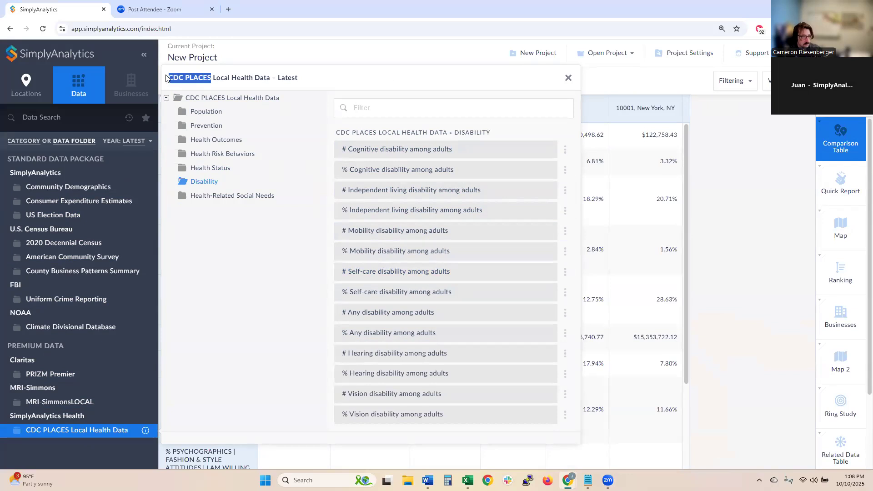
click(566, 170)
click(547, 237)
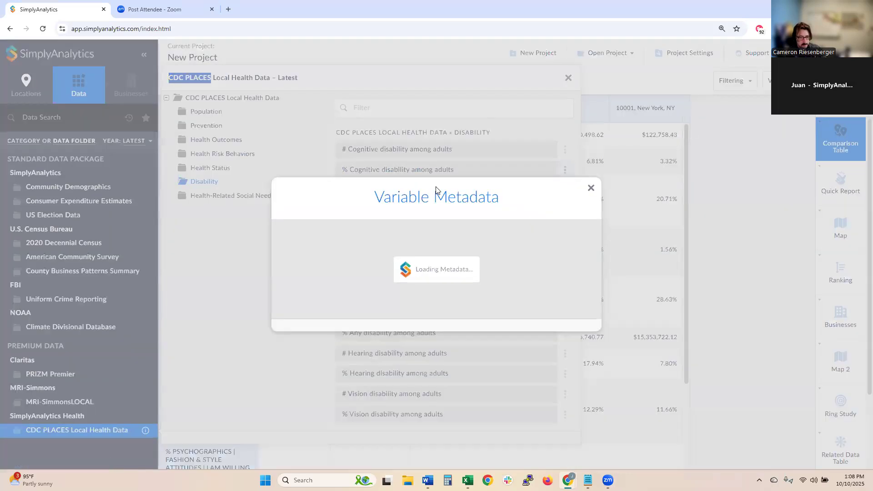
scroll(414, 272, down, 5)
scroll(413, 271, down, 4)
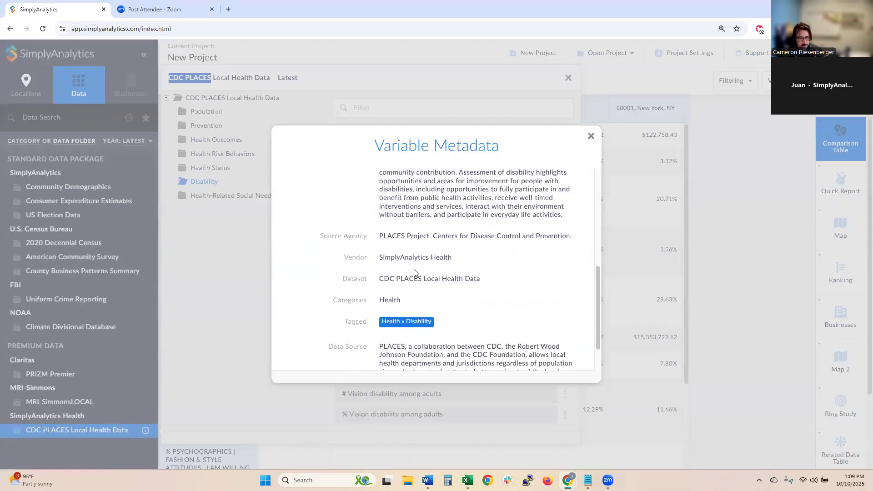
click(591, 136)
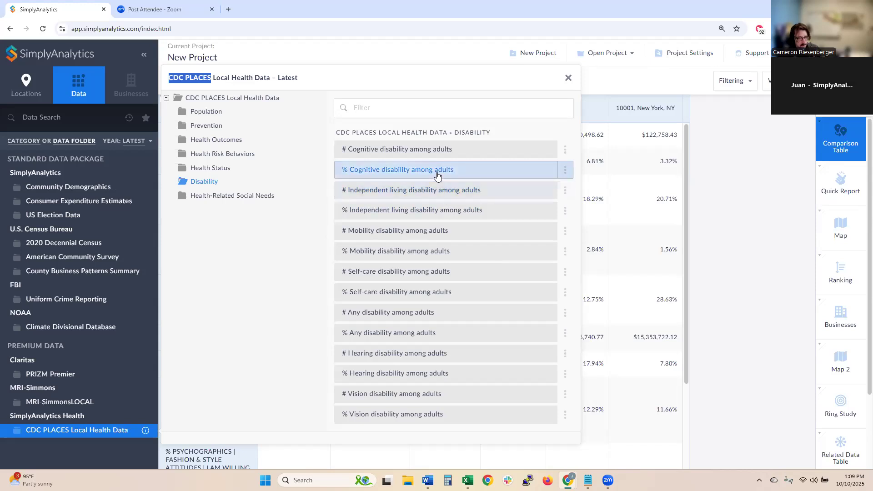
click(568, 77)
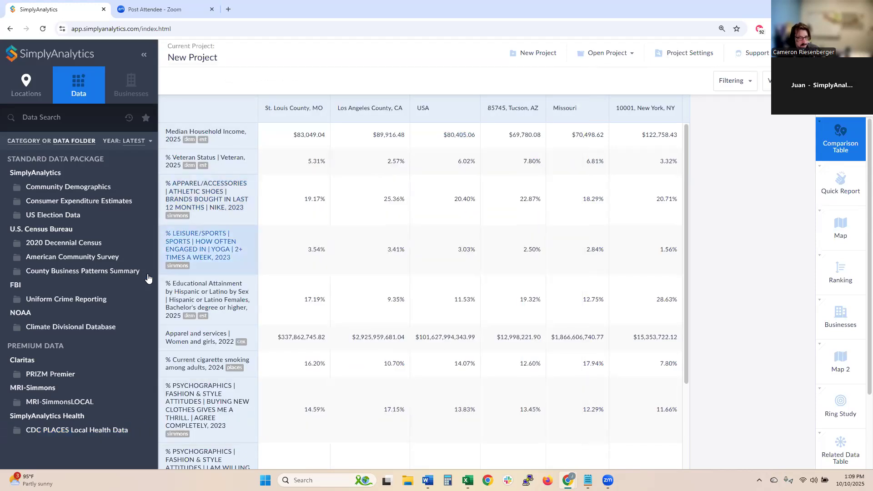
- Open the American Community Survey folder and expand its US Disability Status tables
click(106, 264)
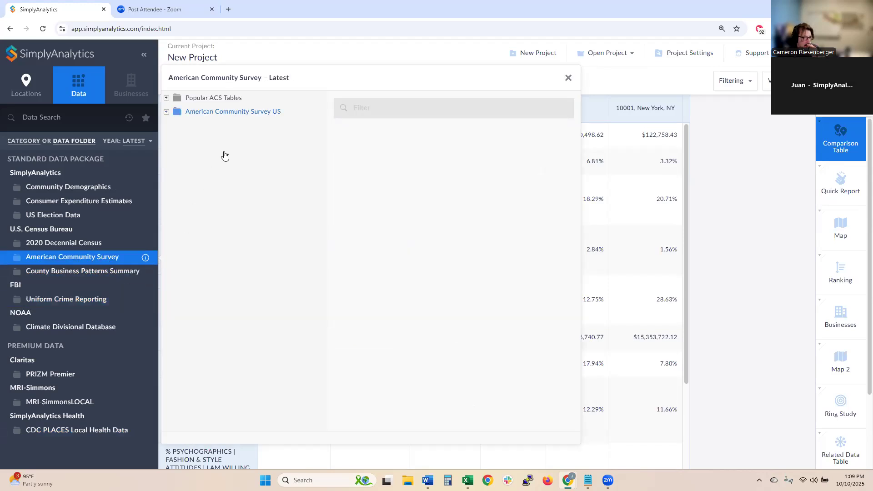
click(253, 115)
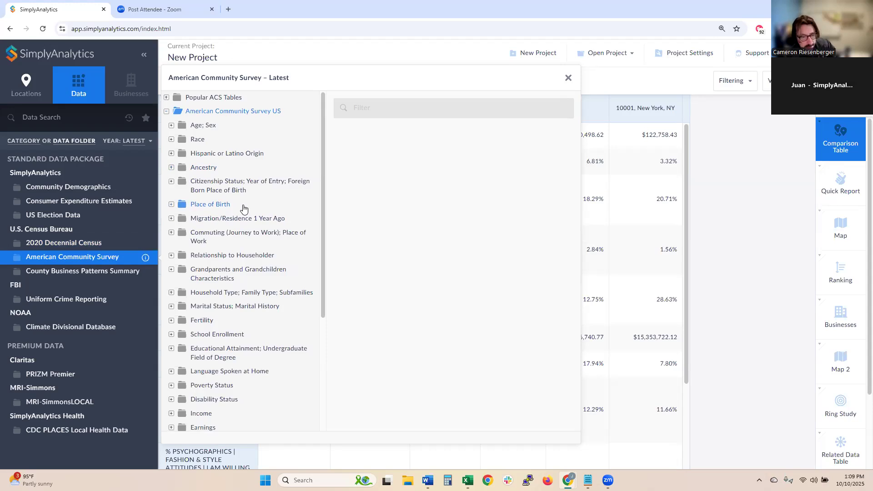
scroll(243, 208, down, 3)
click(240, 268)
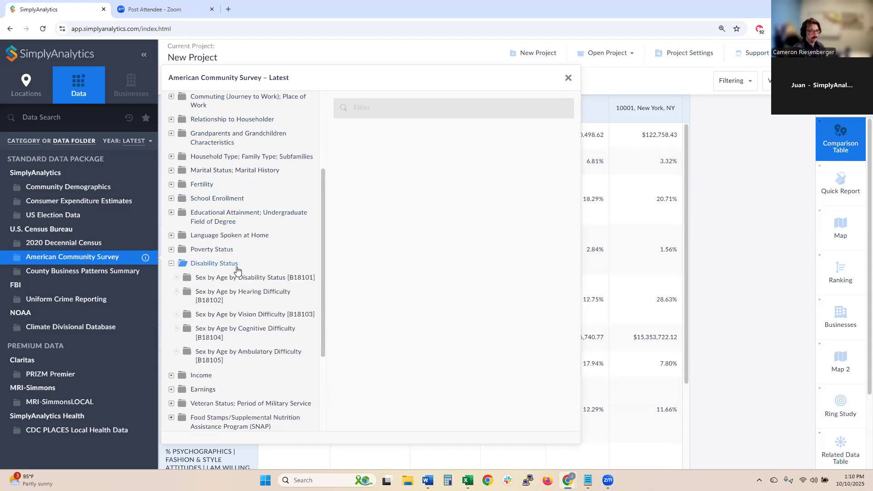
drag(322, 215, 323, 258)
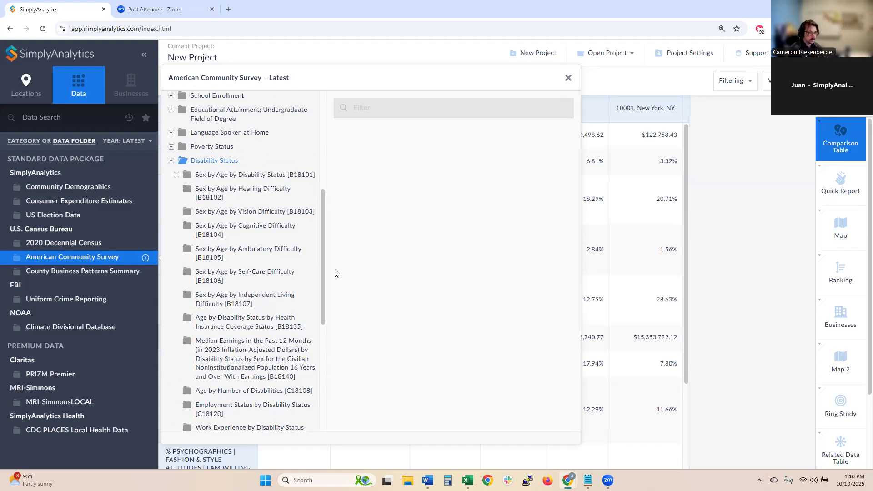
scroll(309, 314, down, 1)
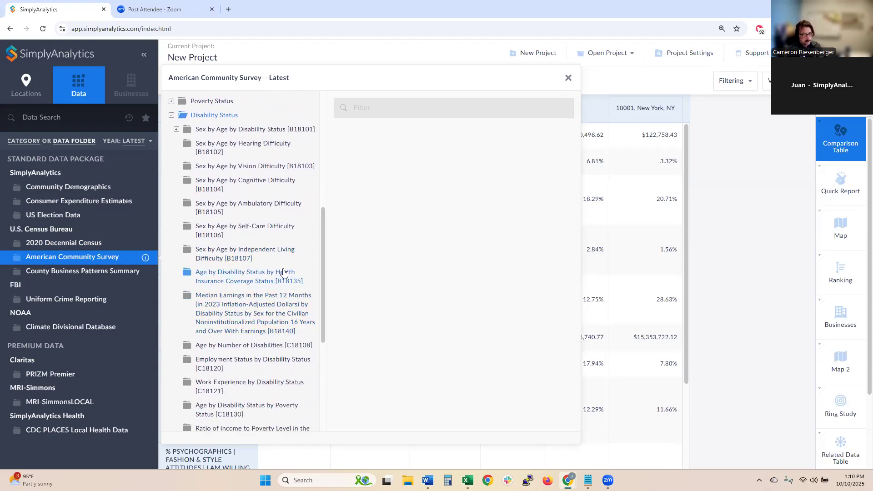
scroll(285, 274, down, 2)
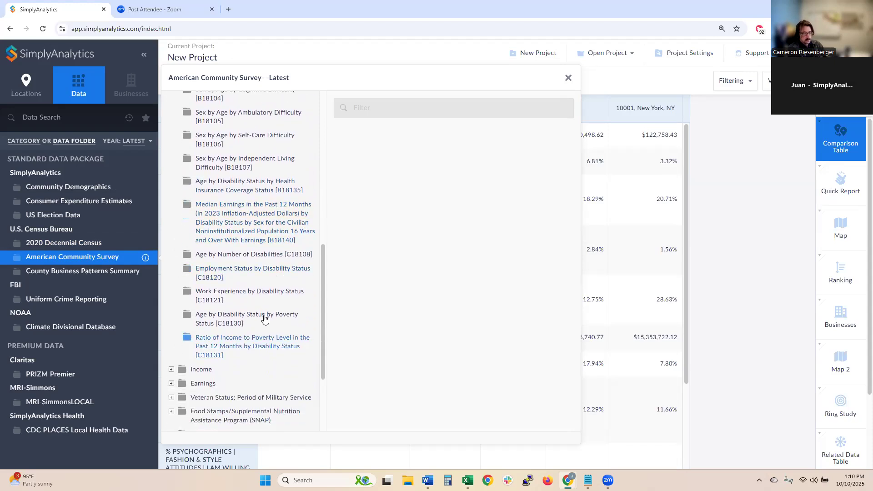
- List the C18130 Age by Disability Status by Poverty Status variables, collapse Disability Status, and close the browser
click(261, 317)
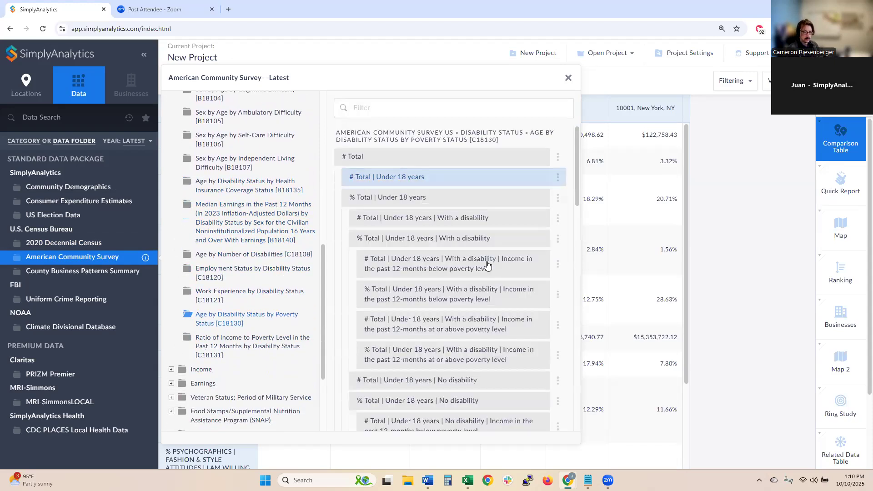
scroll(318, 222, up, 4)
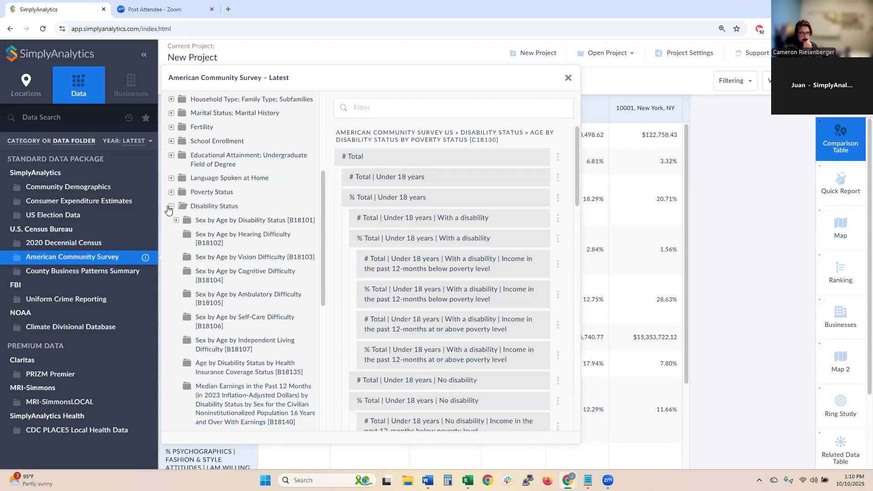
click(172, 207)
click(172, 208)
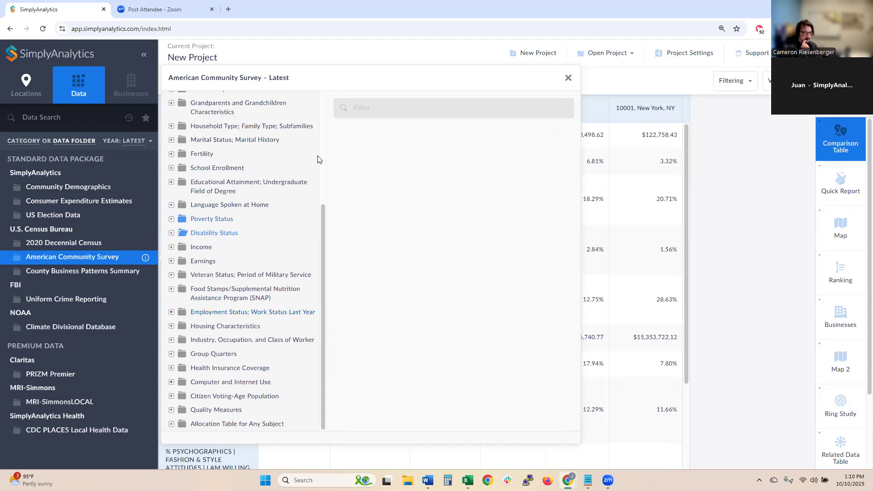
click(570, 79)
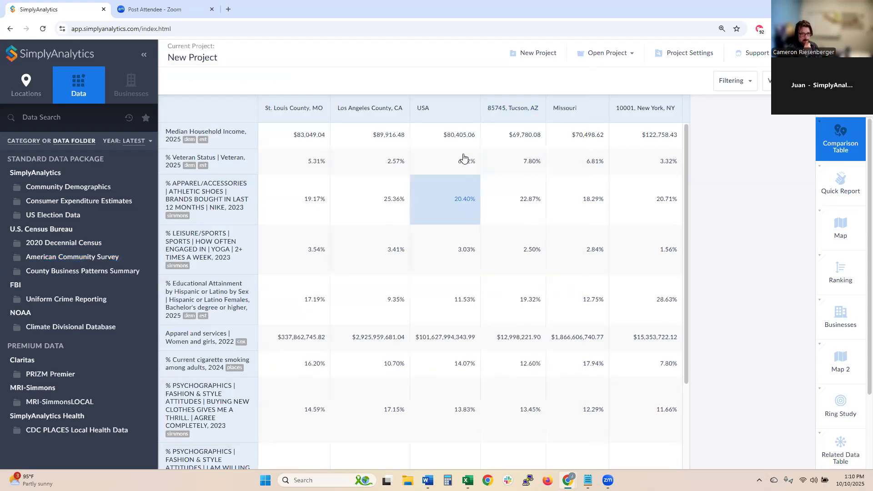